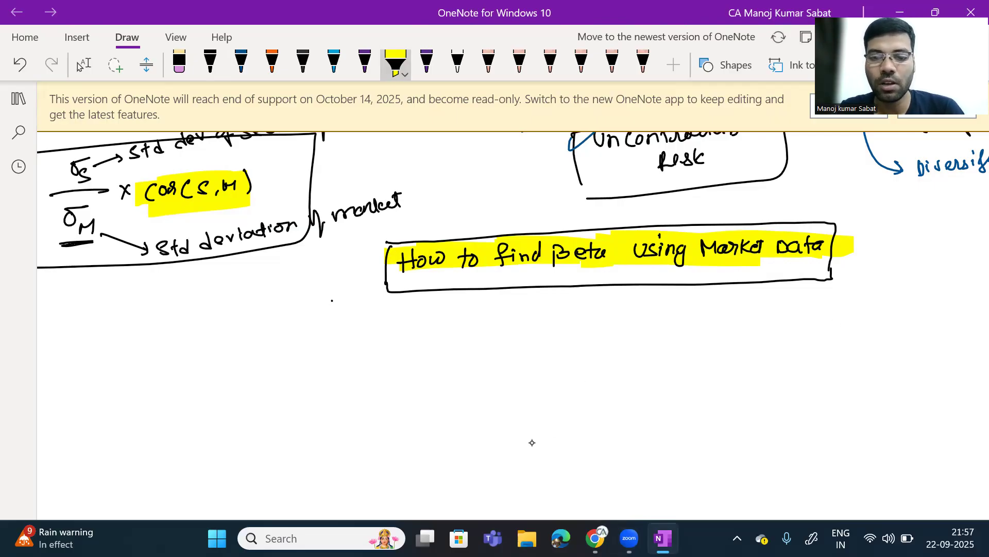
Switch to Chrome, search Google for bse and open the BSE India website, dismissing its promotional pop-up.
click(595, 538)
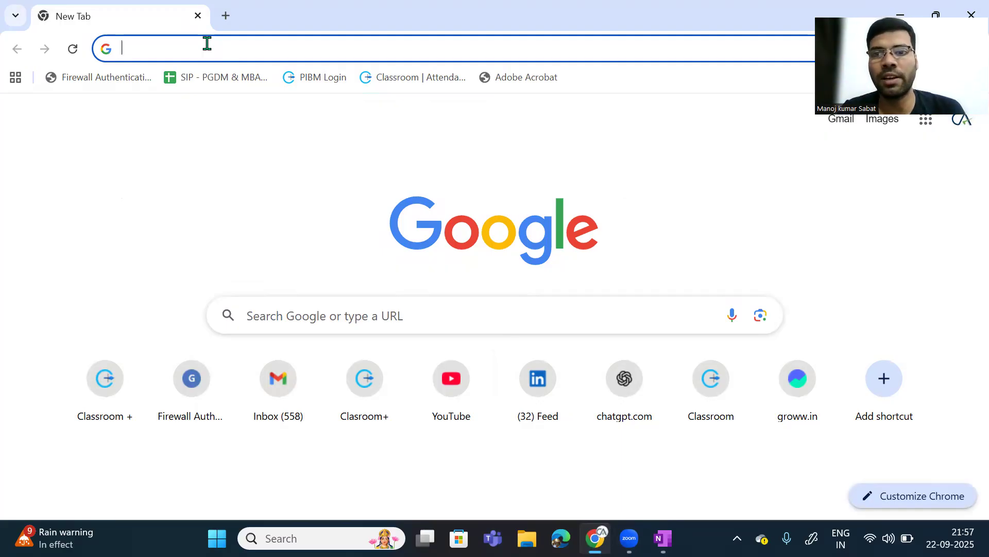
text(bse)
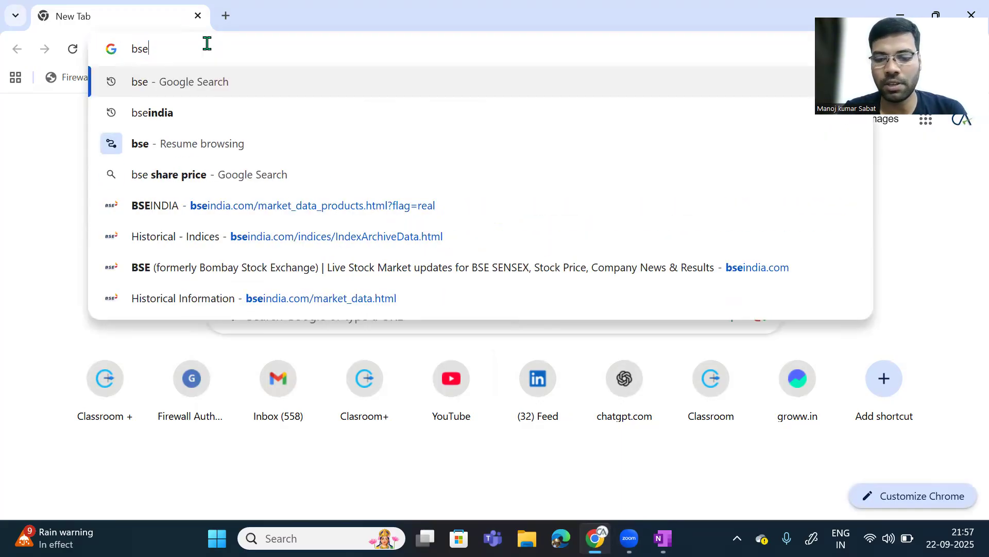
key(Return)
scroll(93, 349, down, 3)
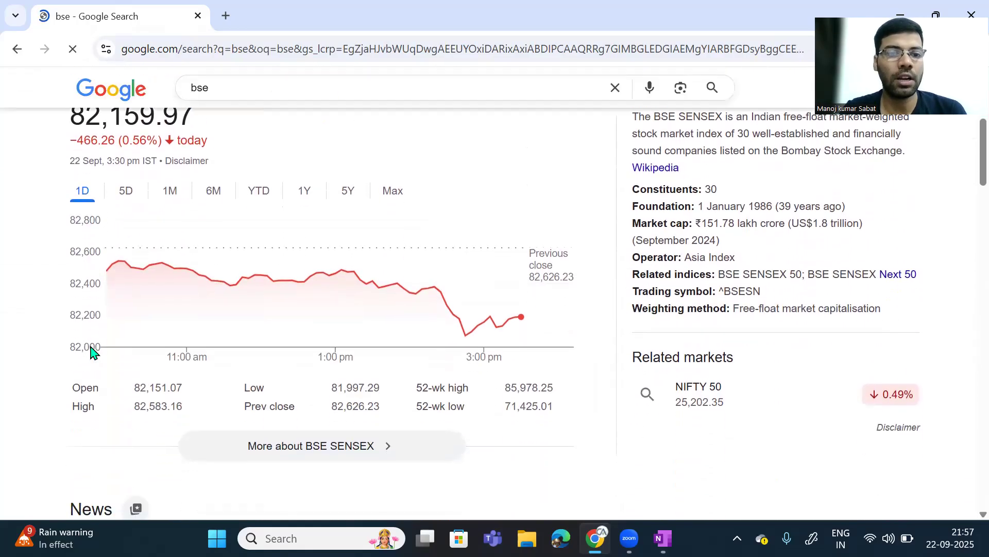
scroll(92, 353, down, 13)
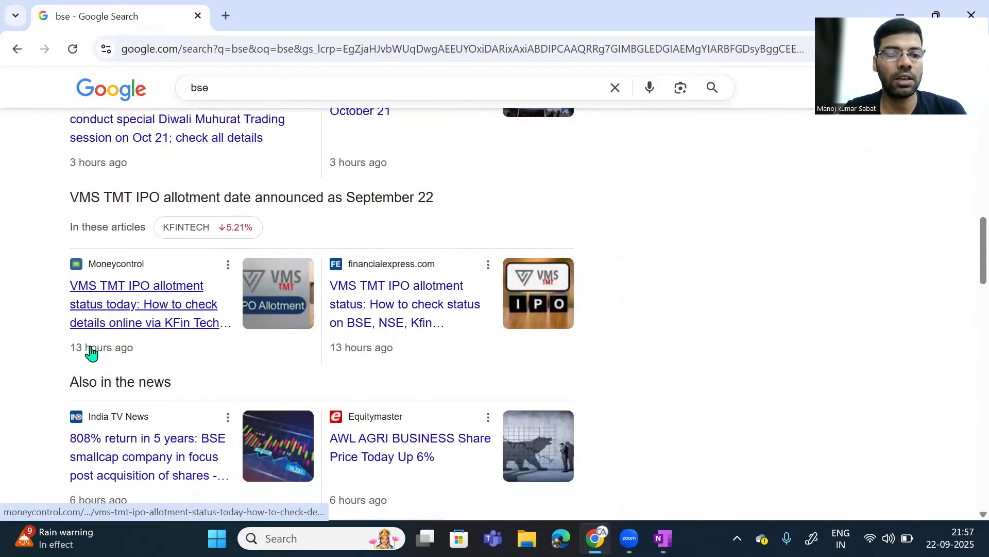
scroll(92, 353, down, 6)
click(161, 314)
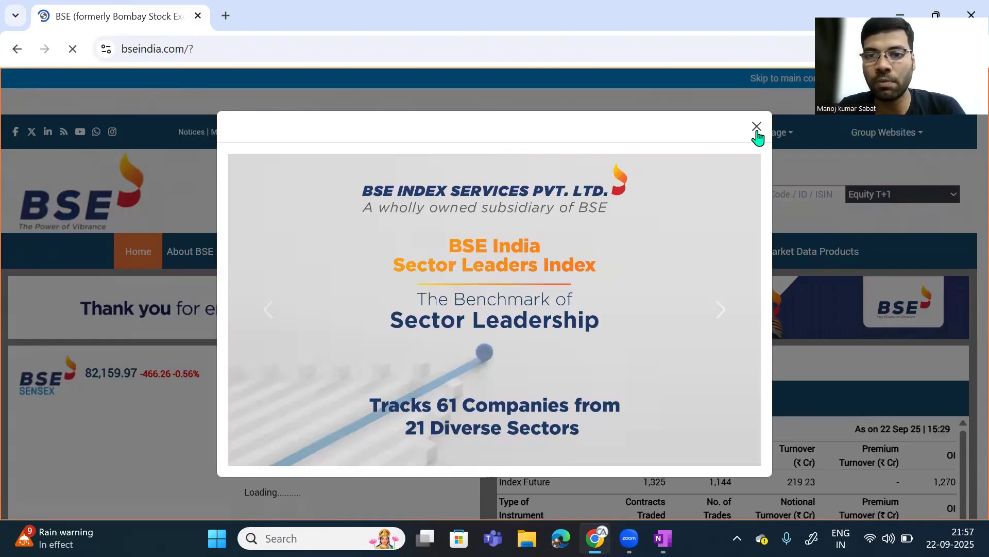
click(756, 127)
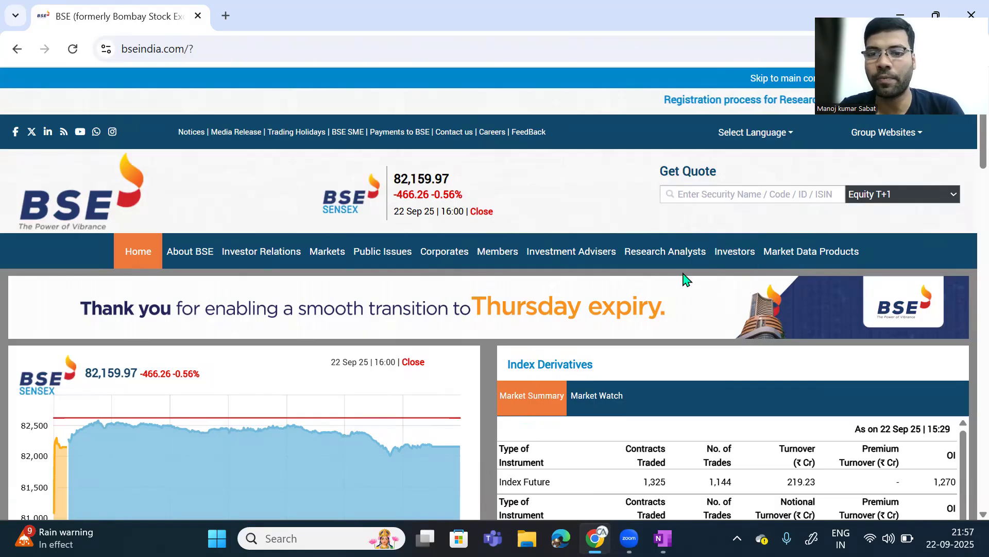
Go to Market Data Products and open the Market Data page with historical information.
click(796, 258)
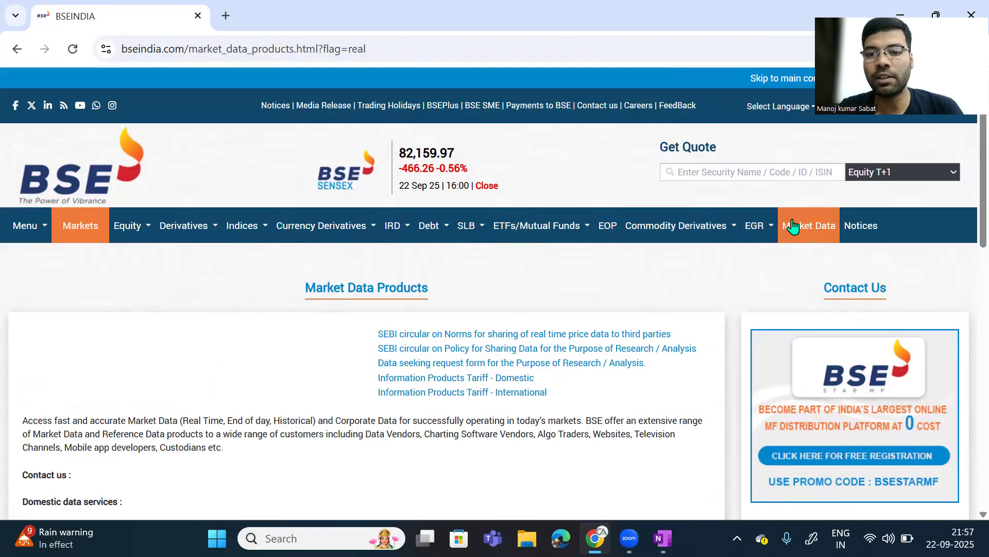
click(793, 226)
scroll(467, 310, down, 1)
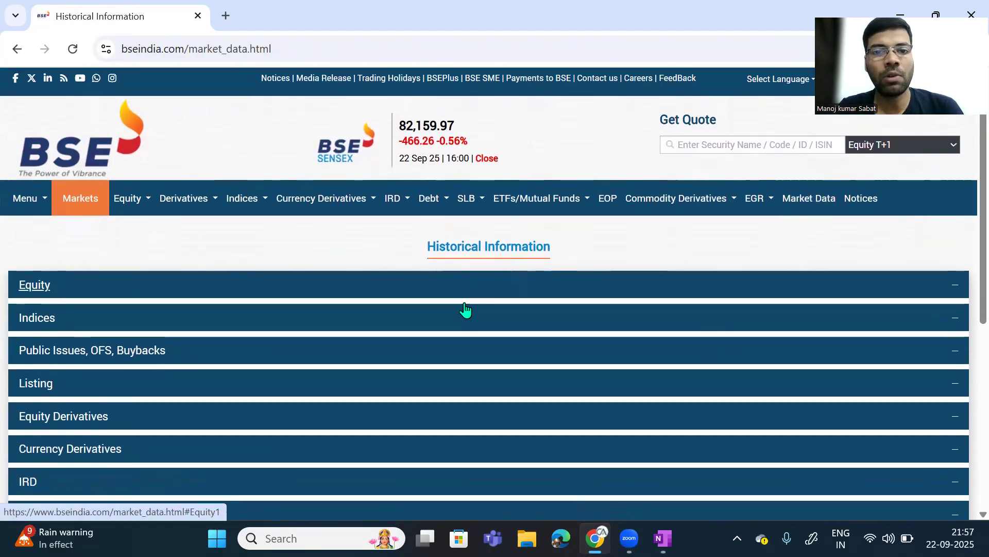
Expand the Equity category in the Historical Information list.
scroll(465, 309, down, 1)
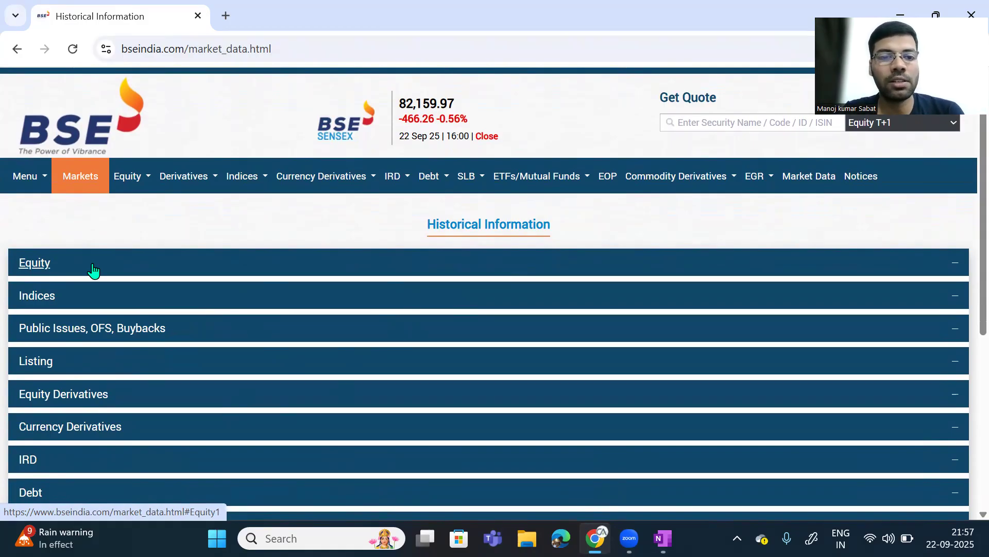
scroll(82, 271, down, 1)
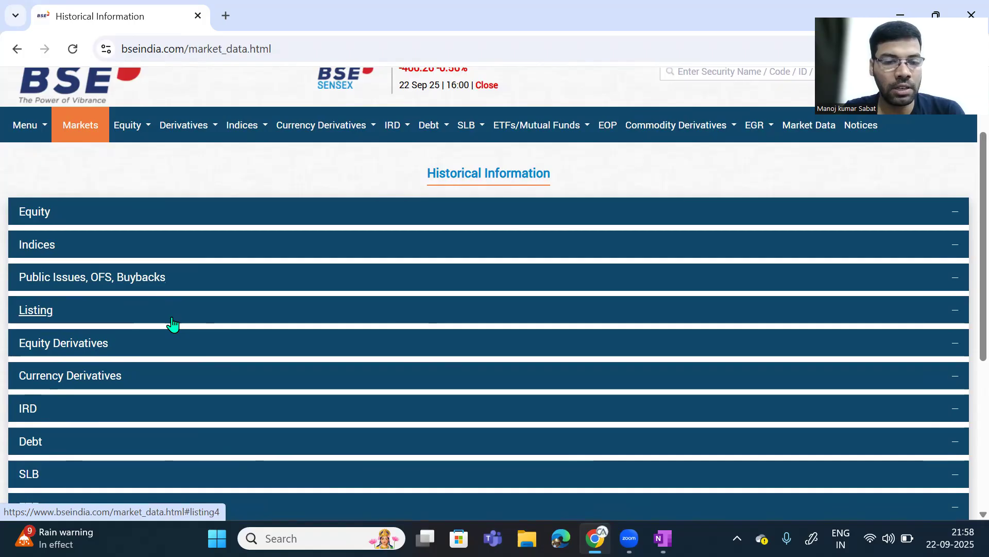
scroll(173, 324, down, 1)
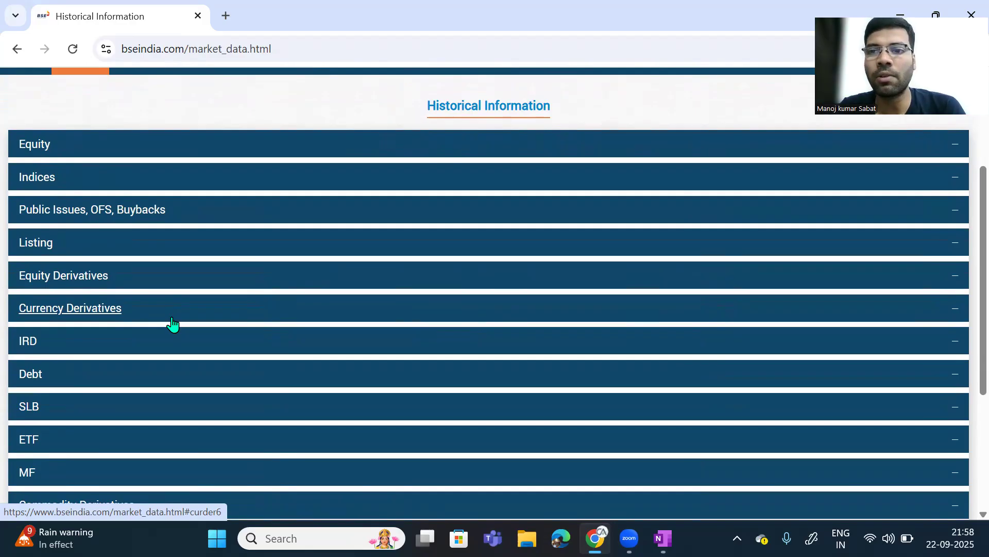
scroll(173, 324, up, 1)
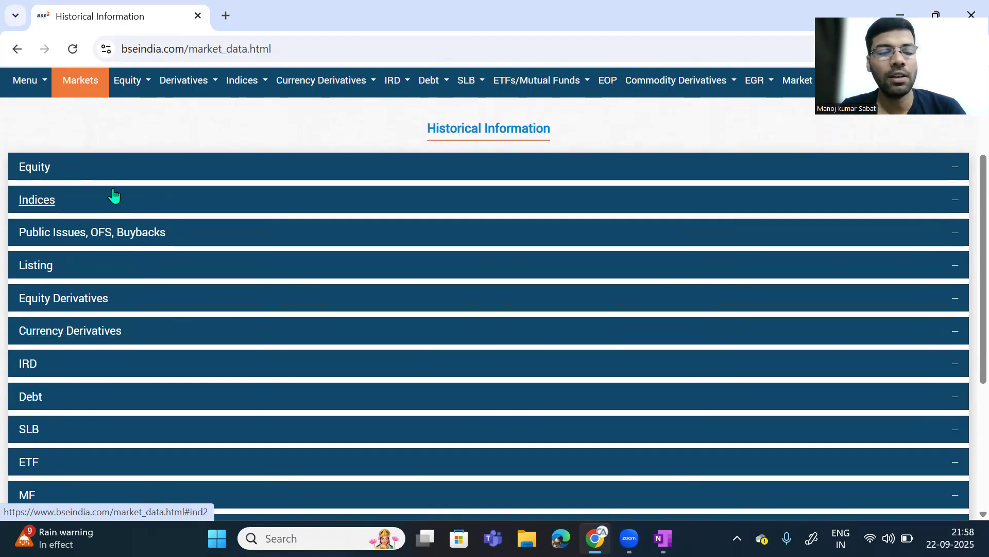
click(37, 173)
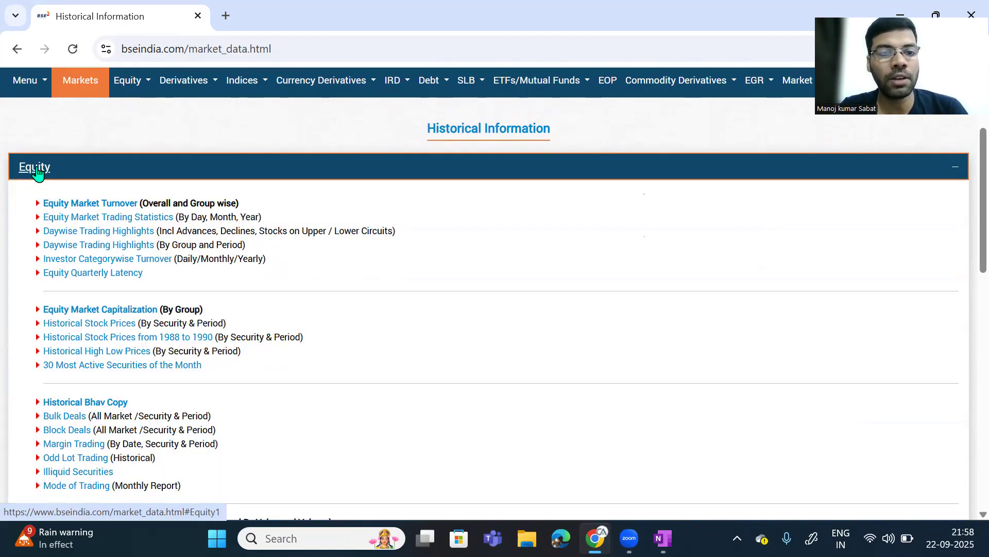
Open the Historical Stock Prices (By Security & Period) report from the equity links.
scroll(356, 276, down, 1)
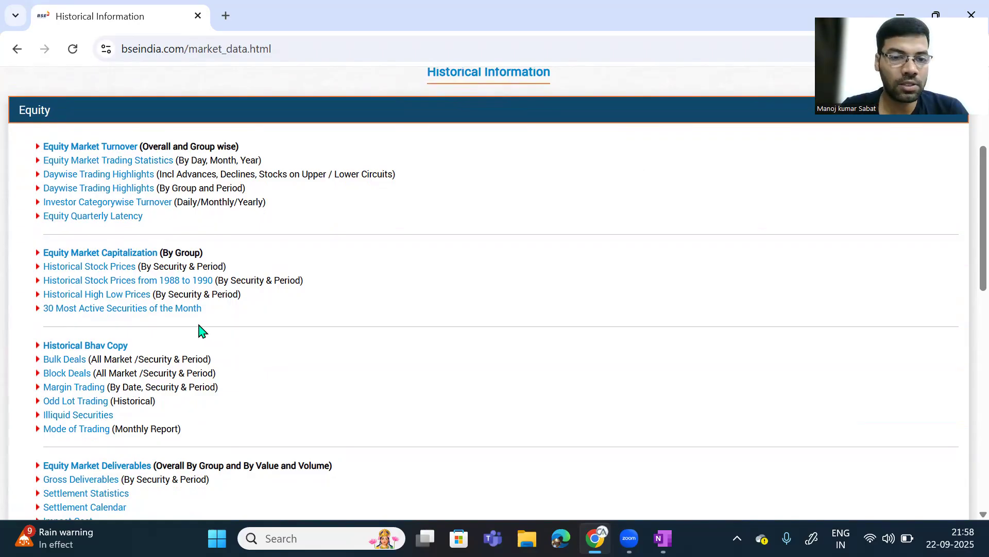
scroll(199, 330, down, 1)
scroll(200, 329, down, 1)
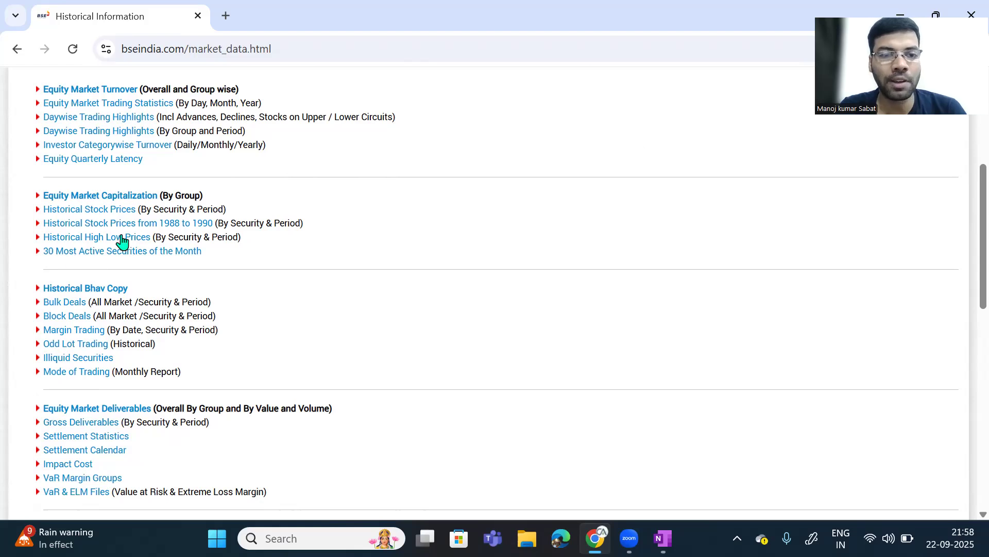
scroll(98, 206, up, 3)
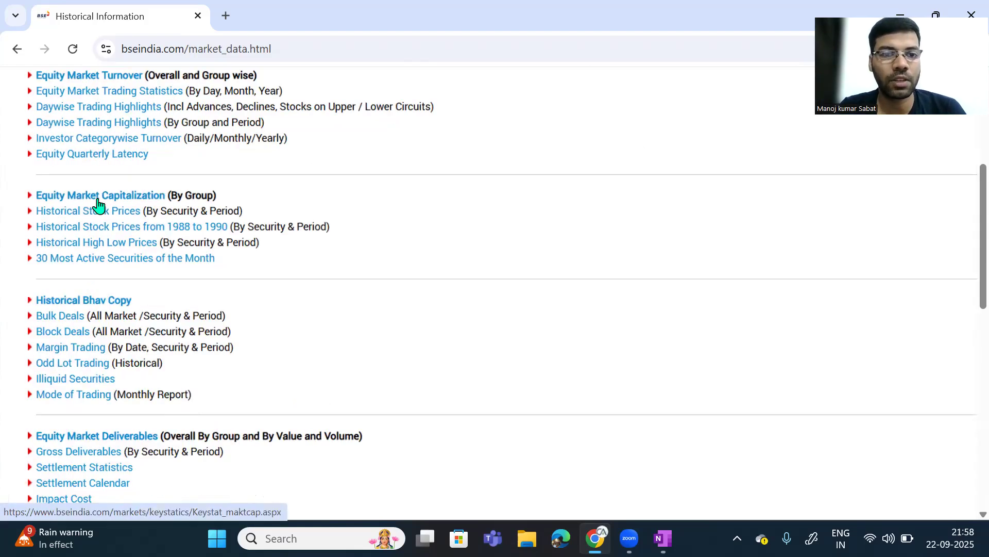
scroll(98, 205, left, 1)
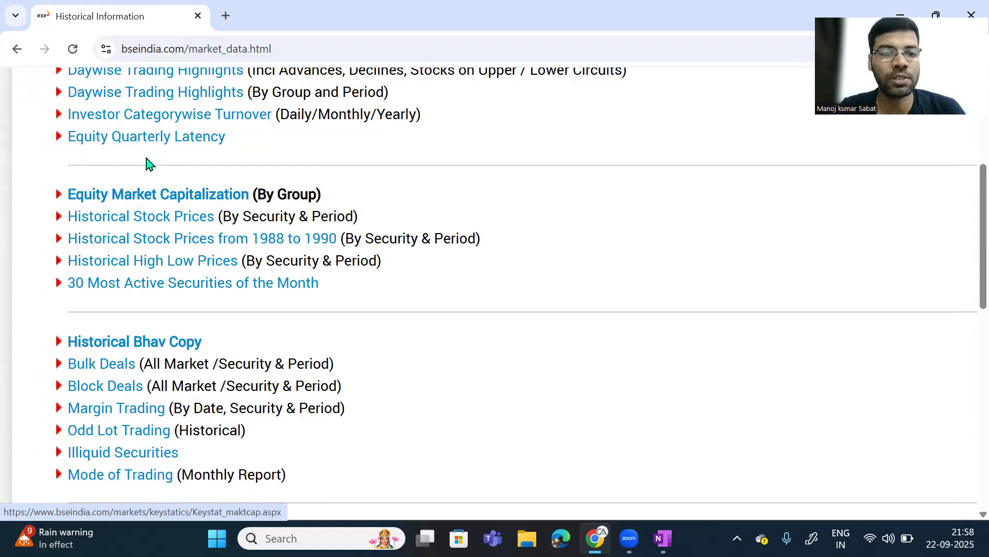
click(150, 218)
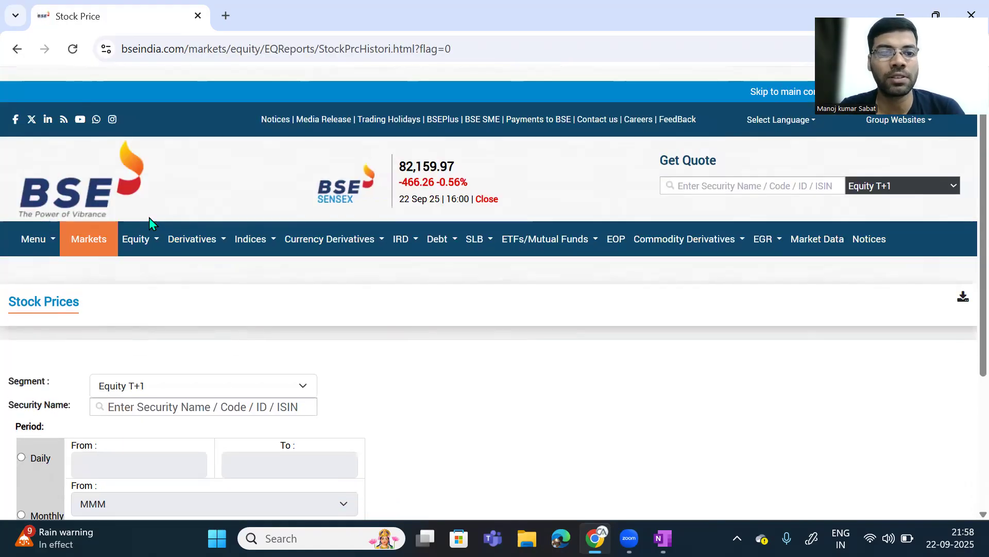
Set the segment of the Stock Prices form to Equity T+1 and make the Security Name field ready for entry.
scroll(242, 319, down, 2)
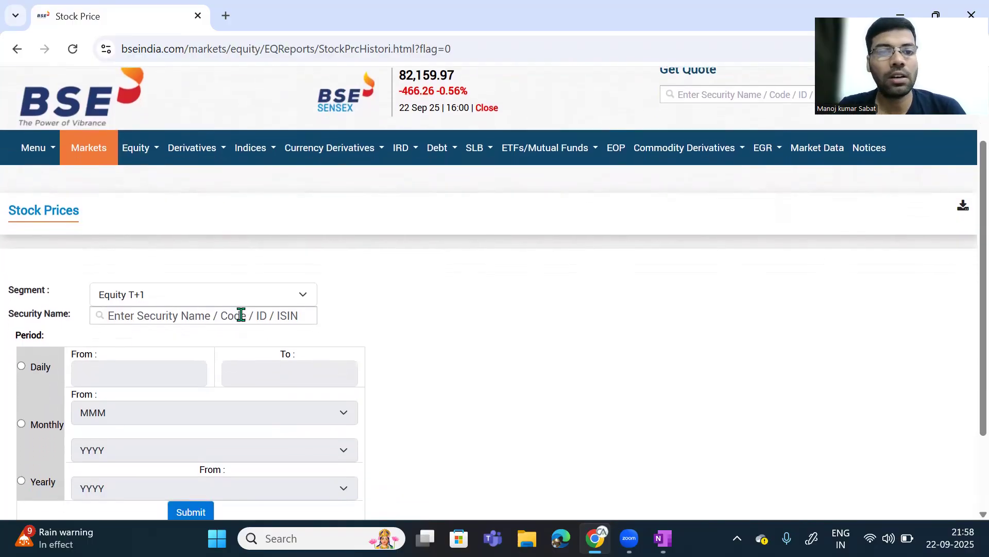
scroll(242, 319, down, 1)
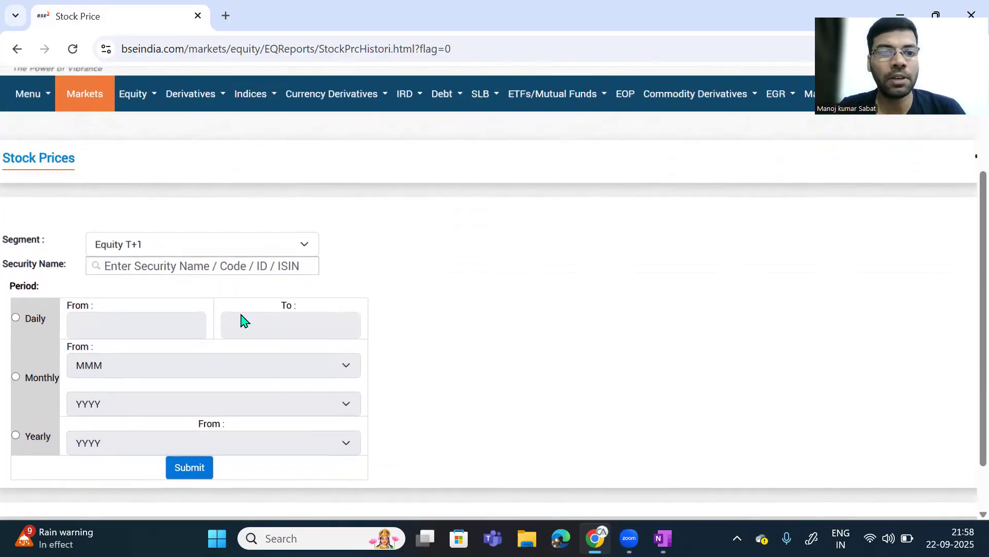
key(ctrl+plus)
key(ctrl+plus)
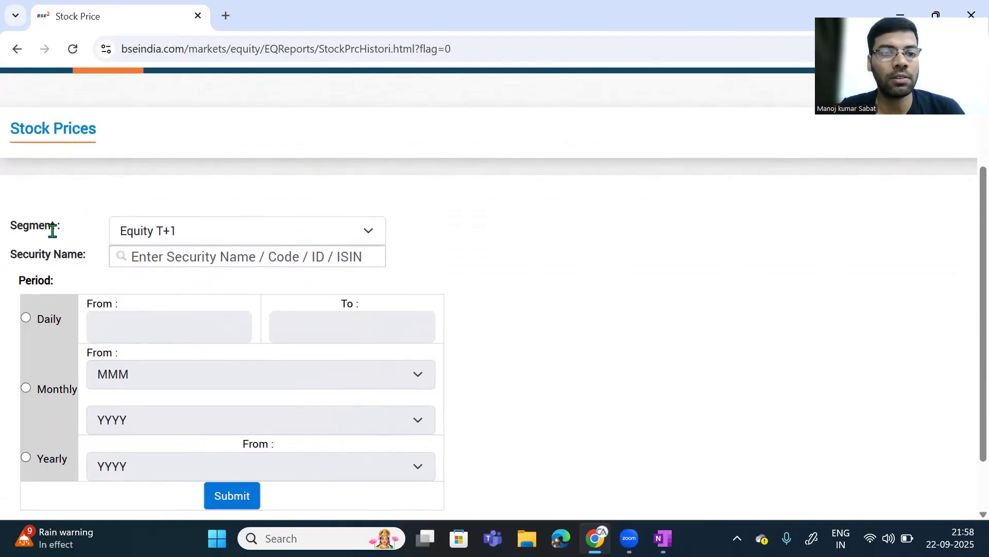
click(178, 235)
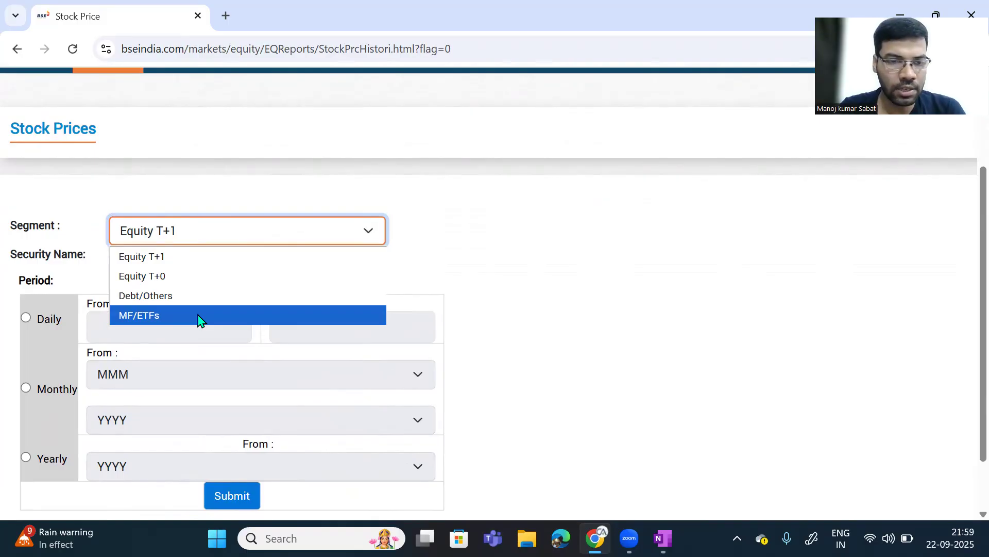
click(287, 258)
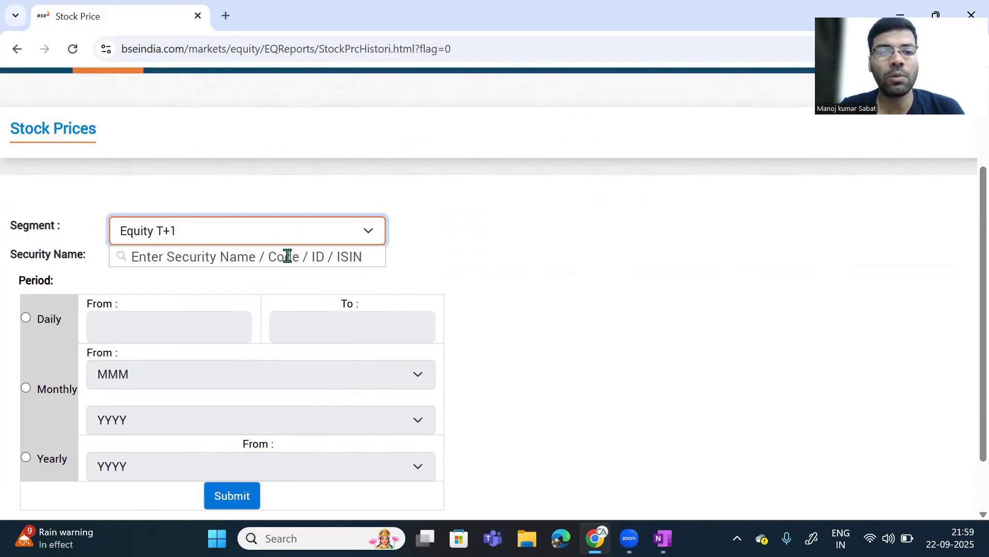
click(235, 259)
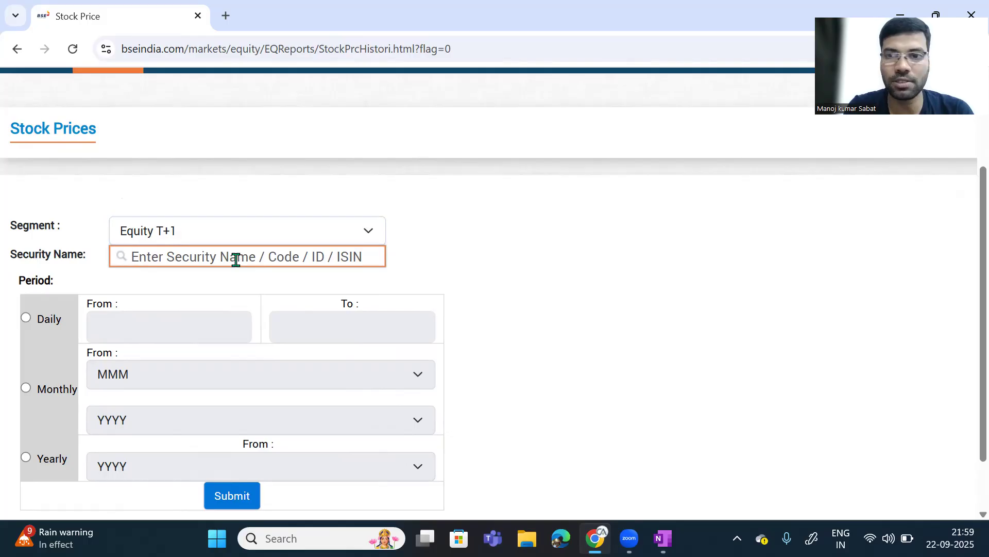
text(TATA)
key(BackSpace)
key(BackSpace)
key(BackSpace)
key(BackSpace)
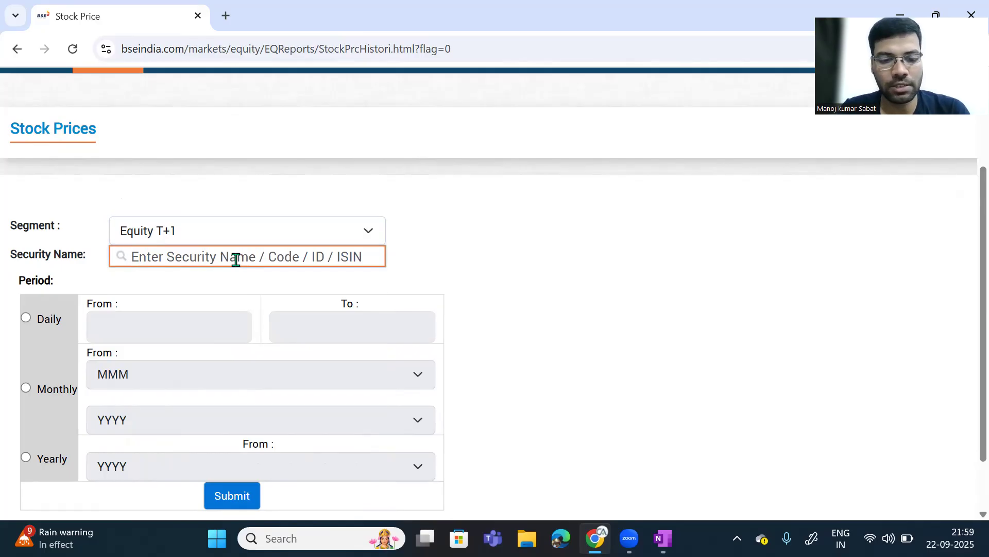
text(RIL)
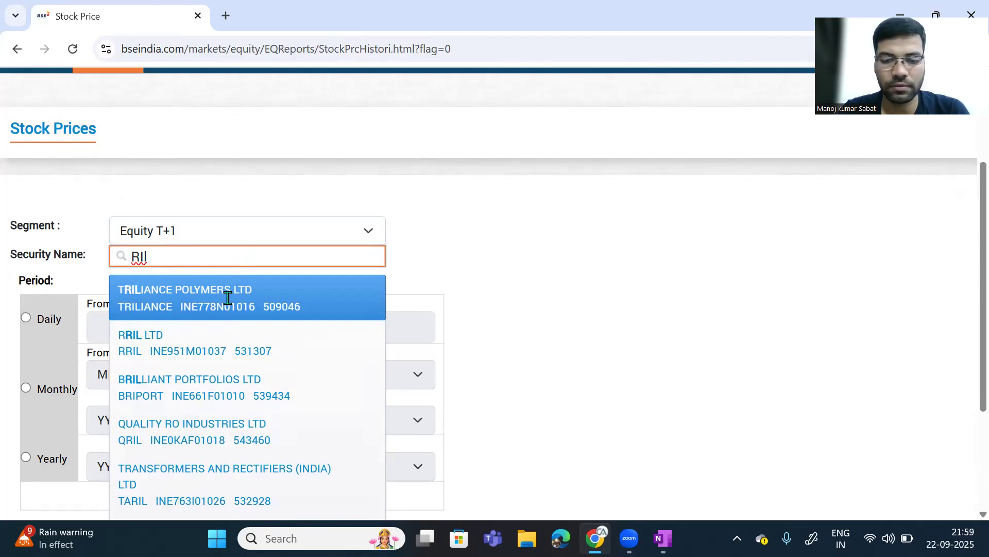
key(BackSpace)
key(BackSpace)
text(L)
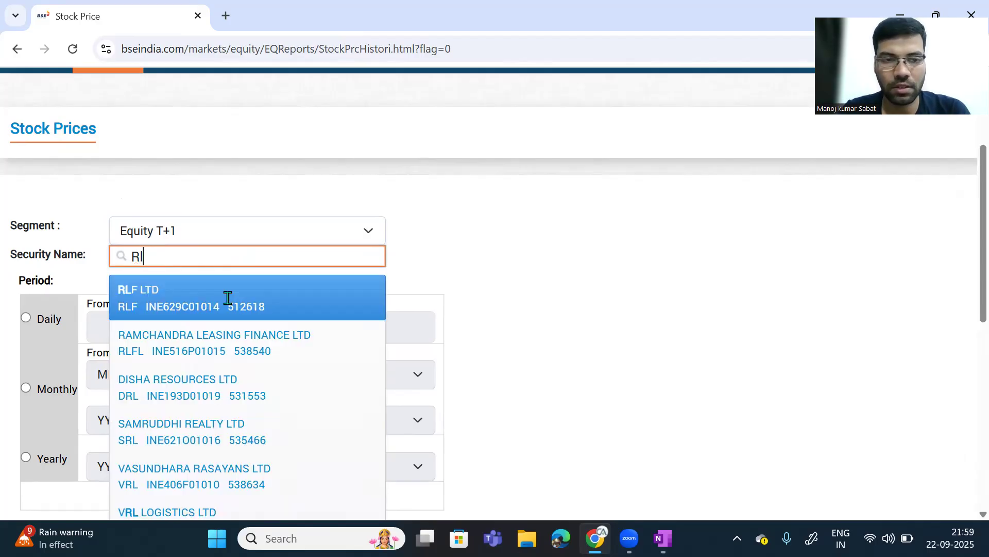
key(BackSpace)
key(BackSpace)
Look up reliance in Security Name and choose RELIANCE INDUSTRIES LTD.
text(reliance)
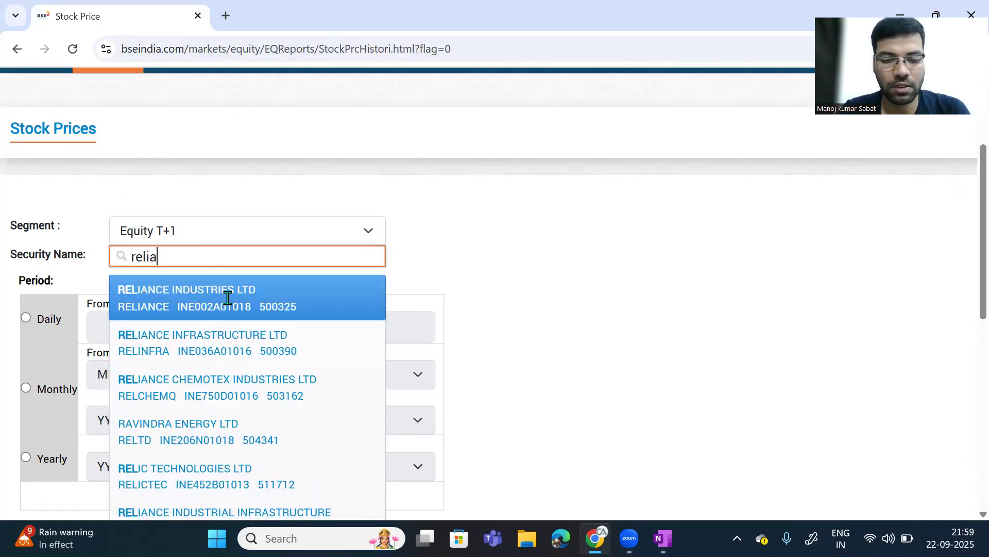
click(265, 302)
Try the Monthly and Yearly period options, leaving Daily selected as the period for the stock prices.
scroll(267, 302, down, 1)
scroll(268, 303, down, 1)
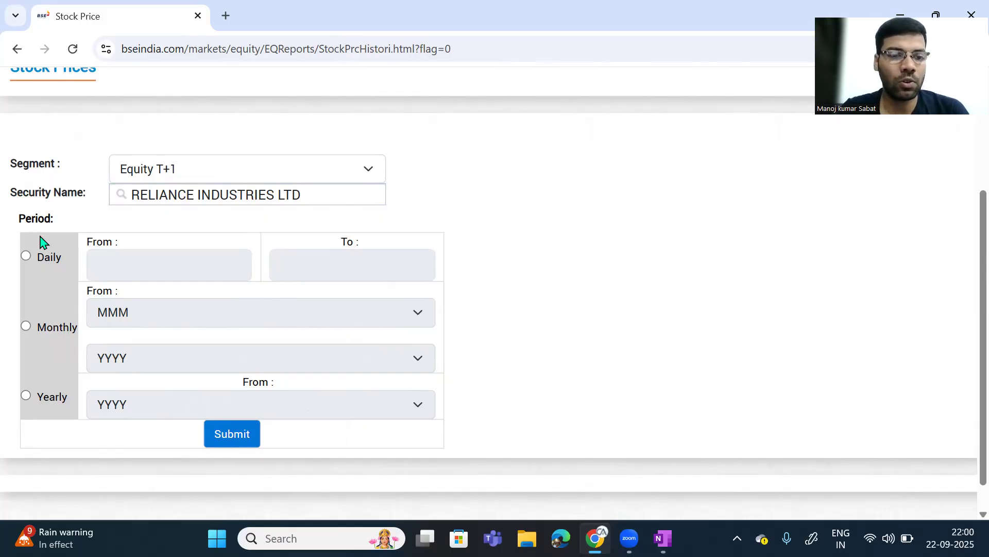
click(27, 257)
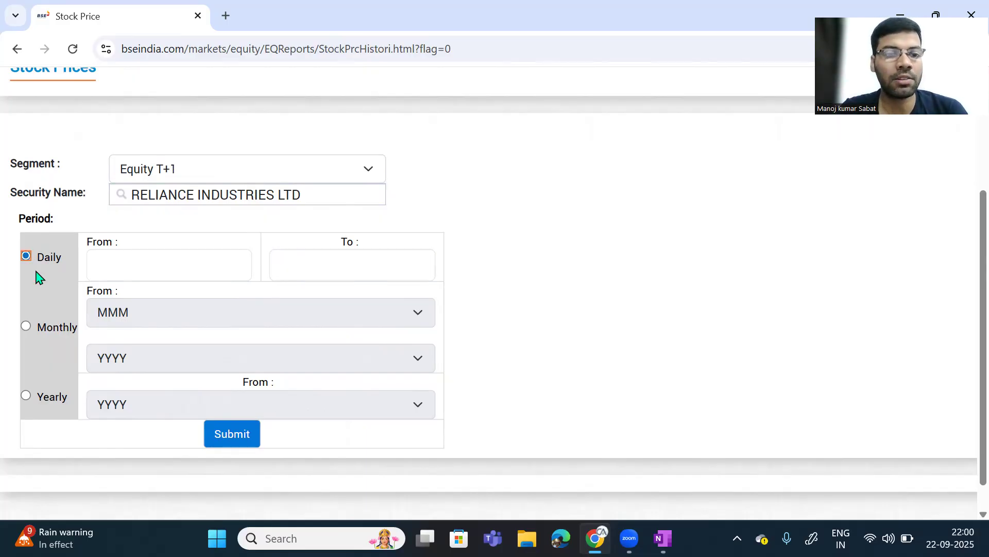
click(27, 327)
click(24, 397)
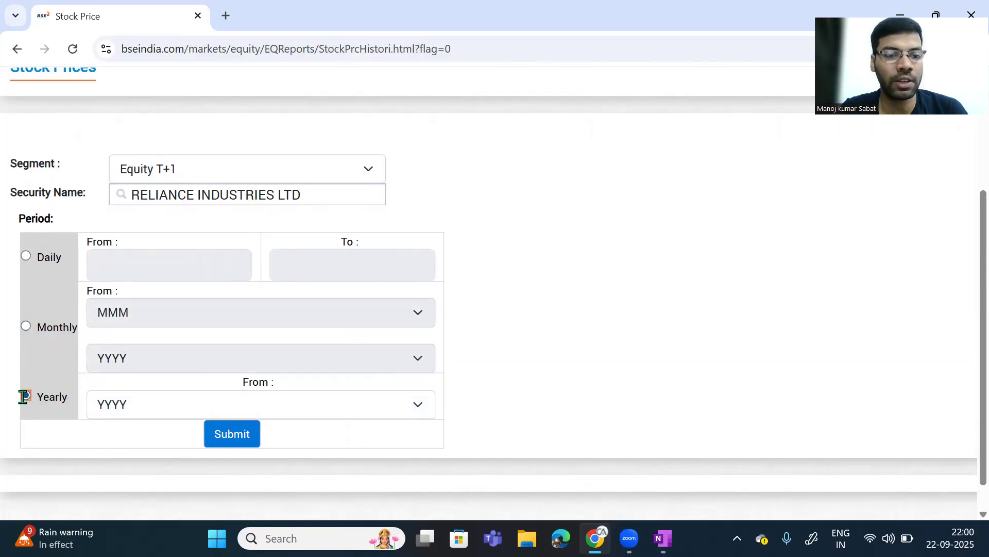
click(26, 255)
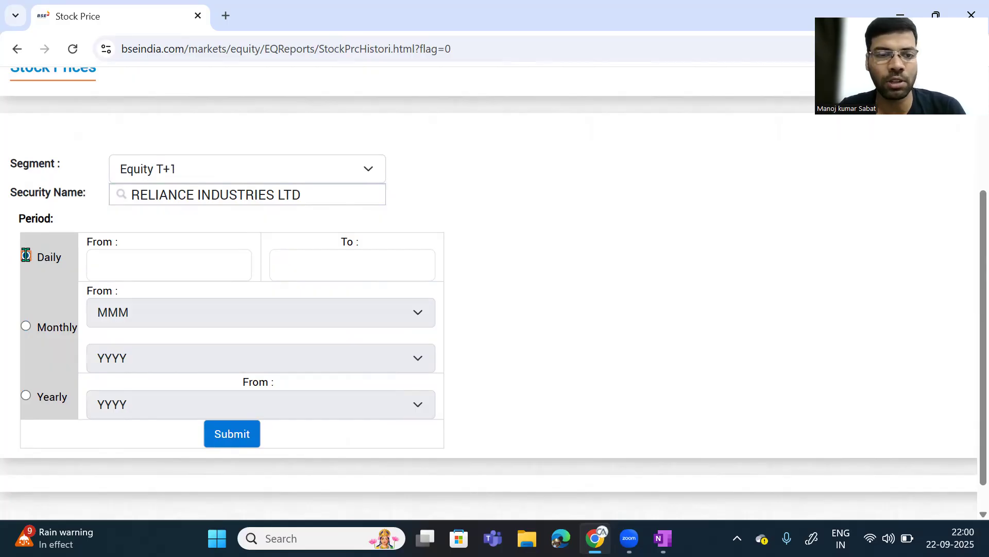
click(26, 326)
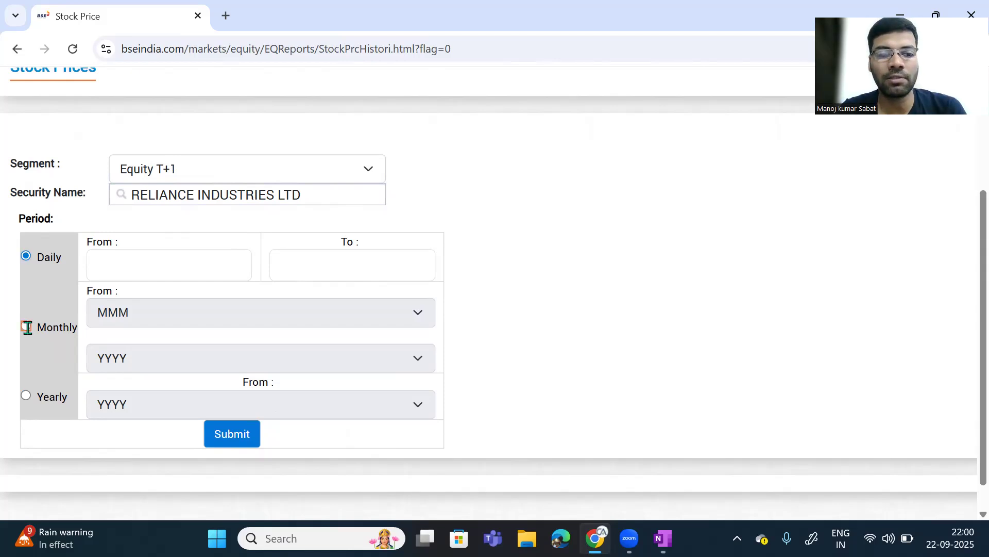
click(27, 398)
click(25, 254)
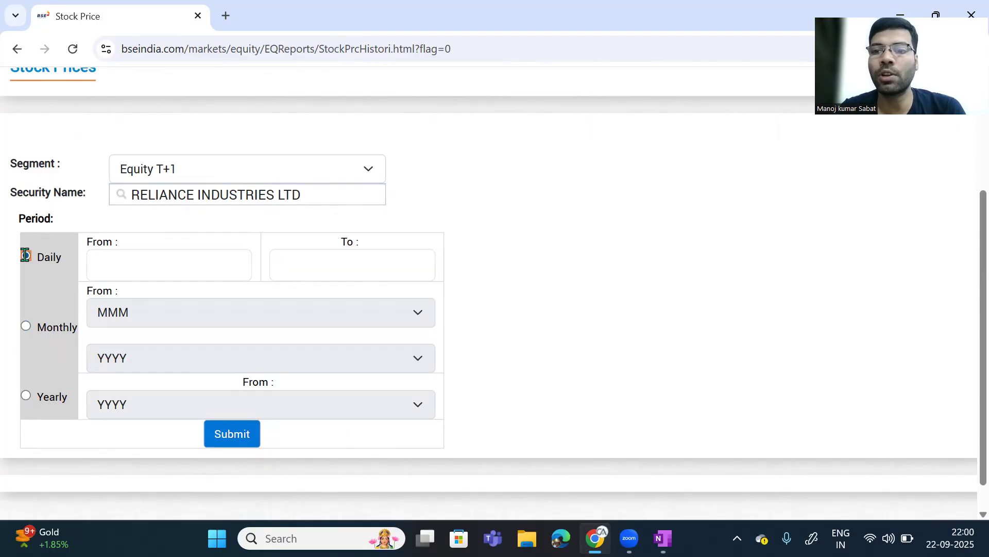
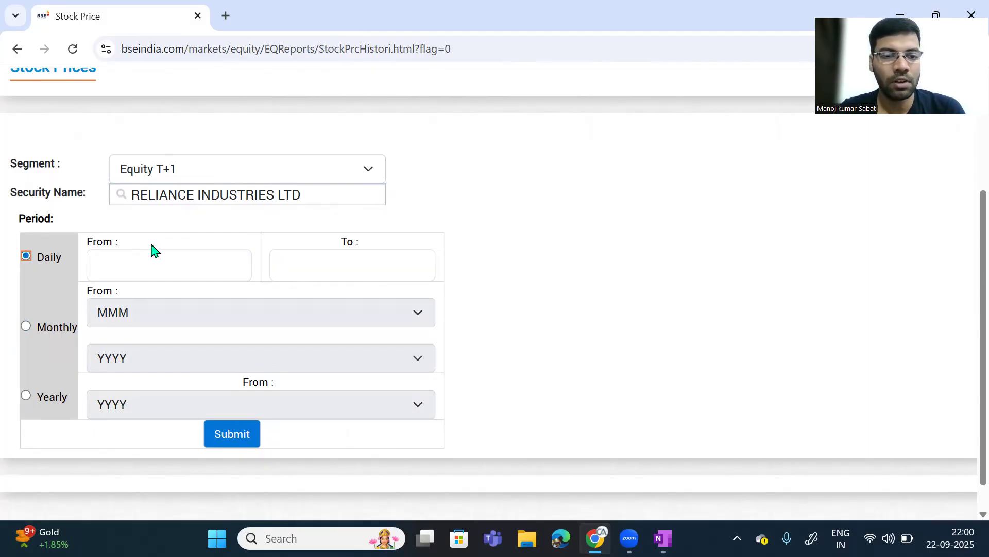
Set the start date of the daily period to 22/07/2025.
click(146, 258)
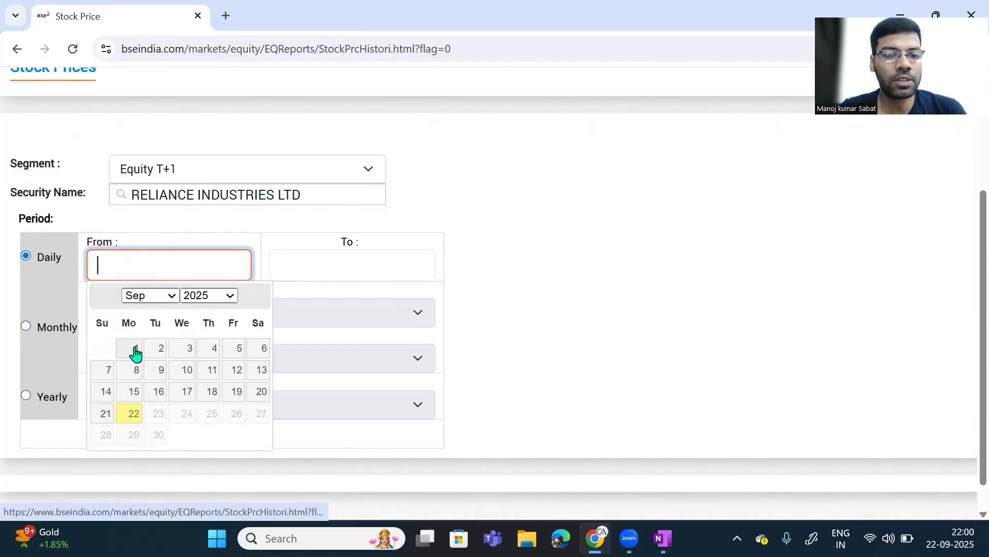
click(153, 297)
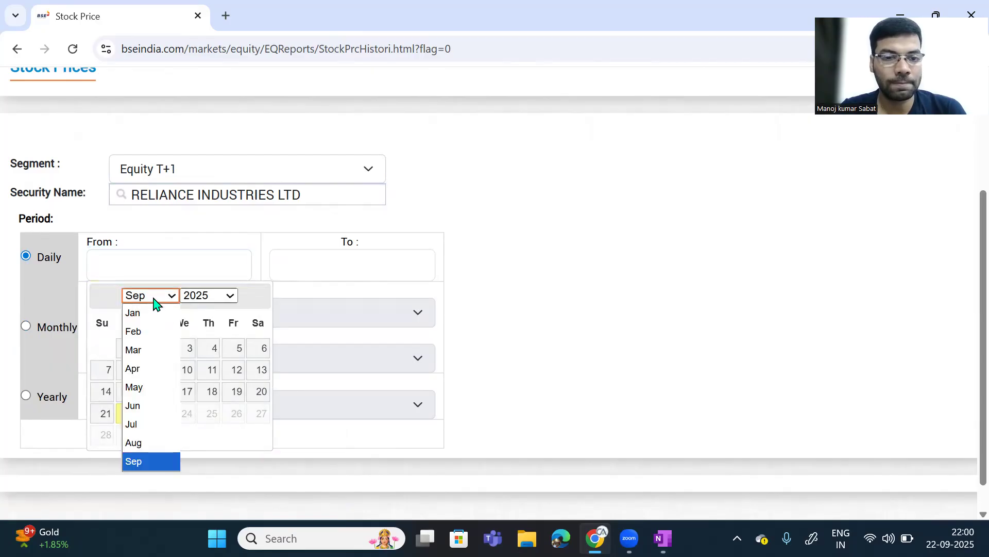
click(143, 423)
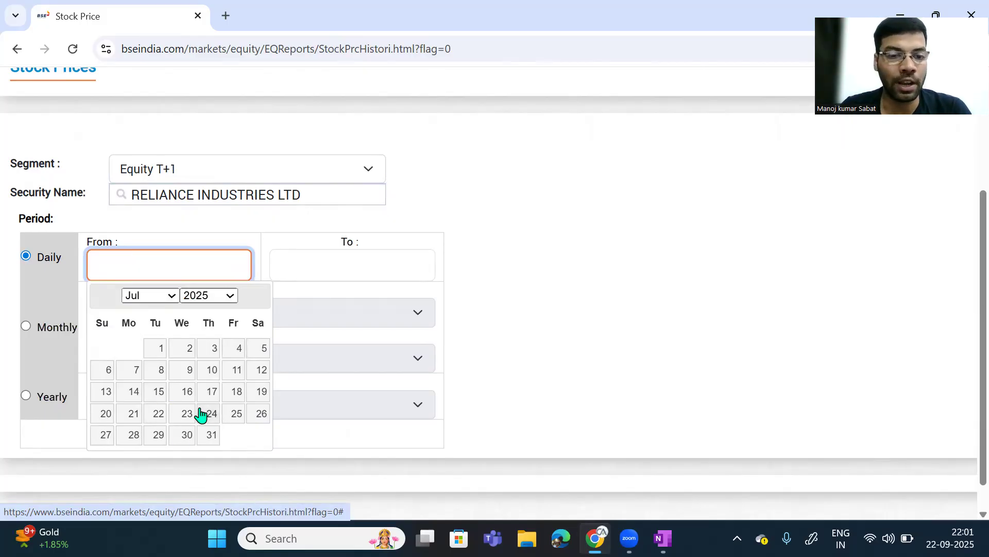
right_click(156, 416)
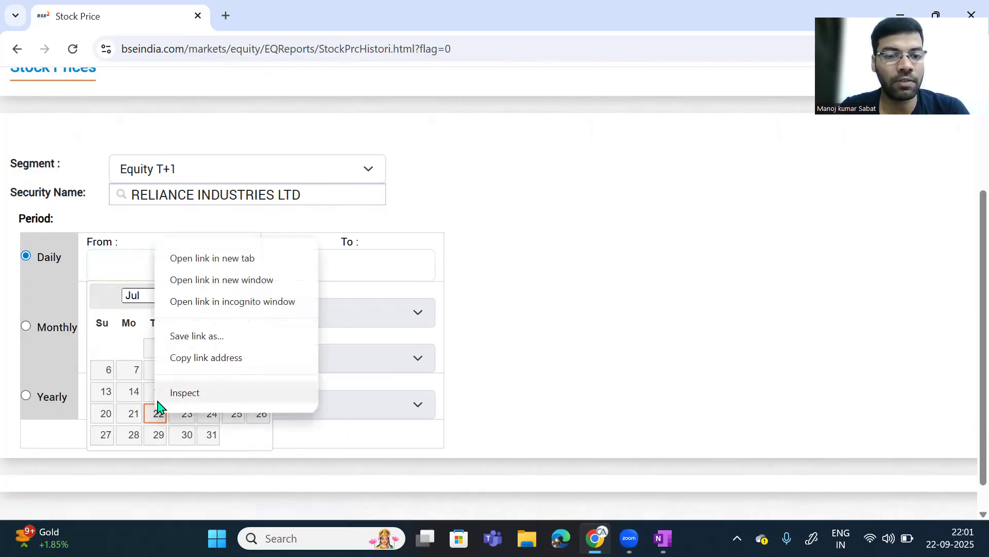
click(157, 416)
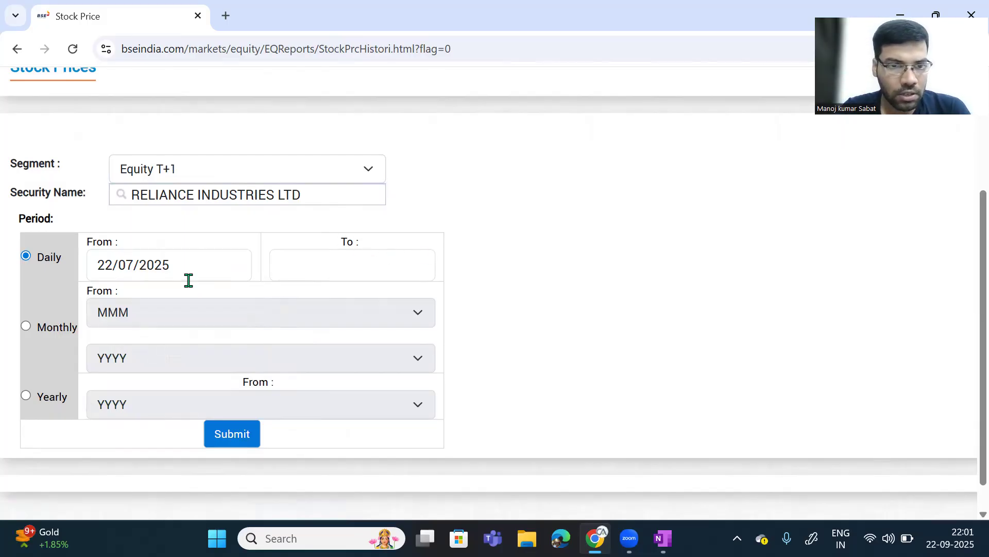
Set the end date of the daily period to 22/09/2025 and submit the stock price request.
click(373, 269)
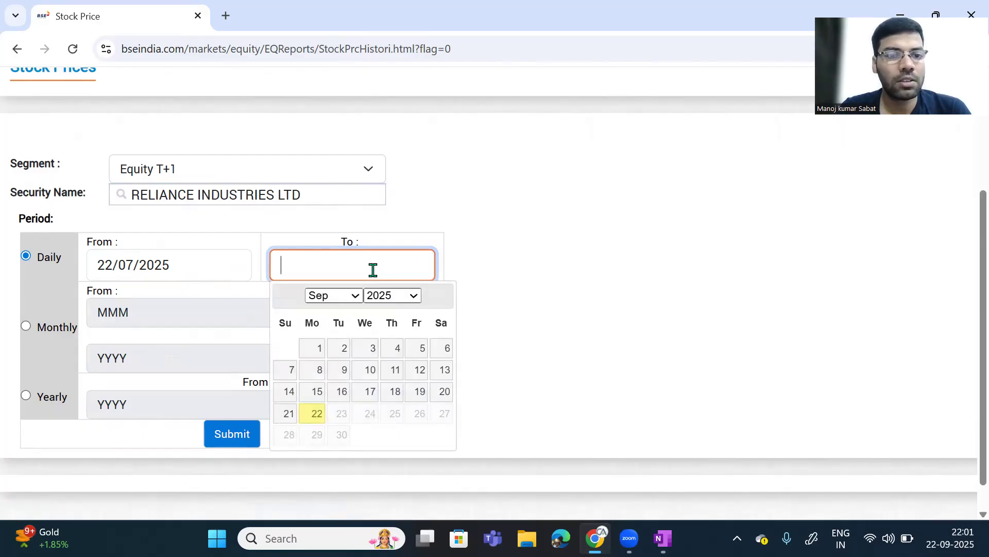
click(317, 416)
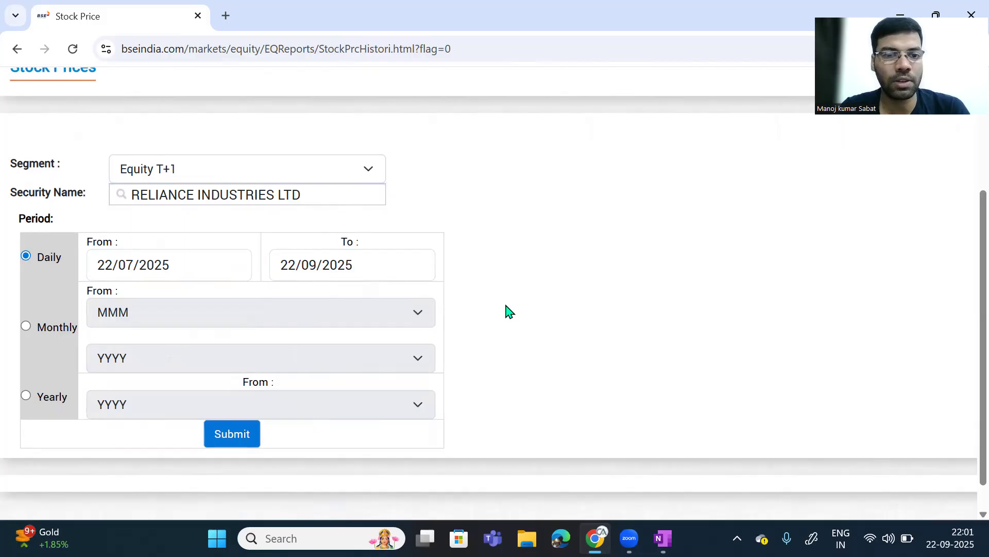
scroll(508, 310, down, 2)
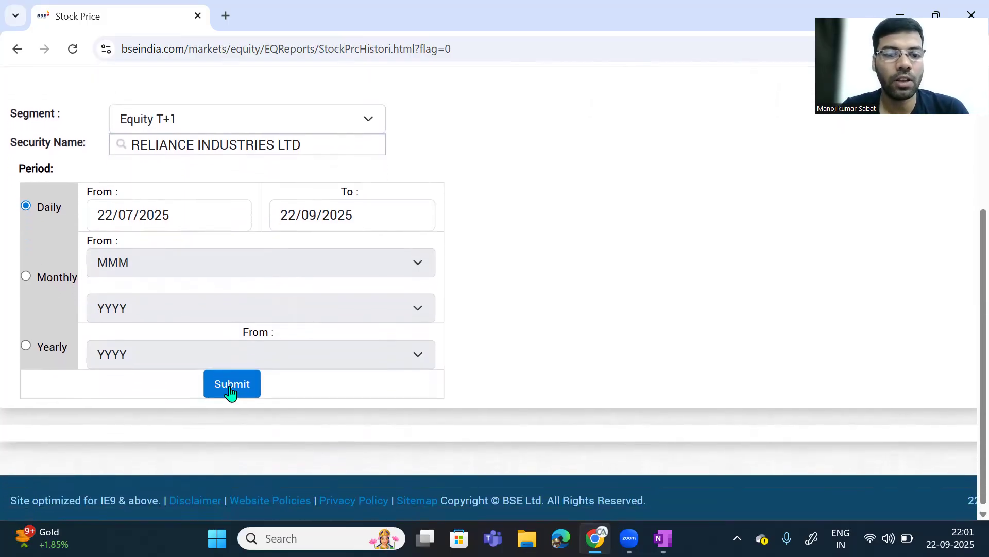
click(228, 387)
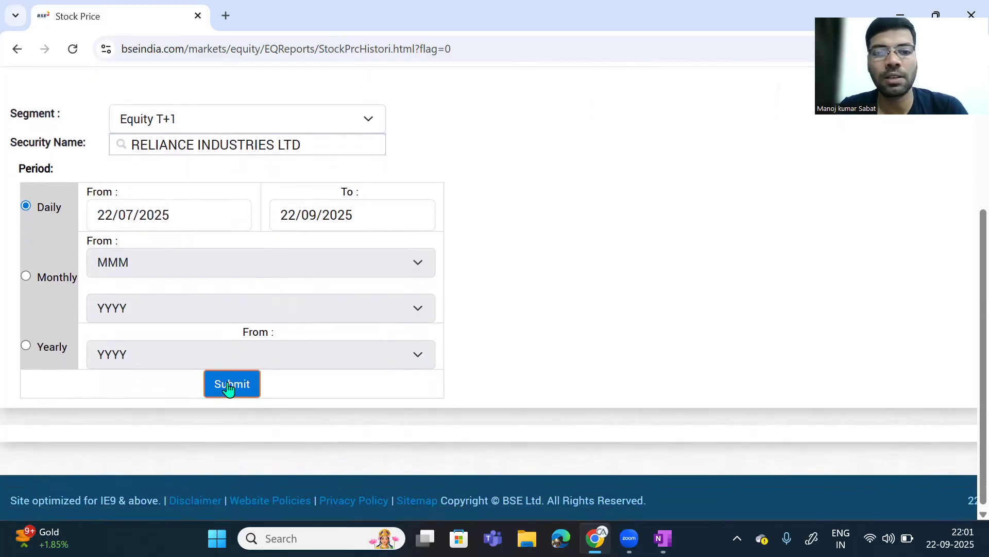
Examine the Reliance Industries daily price table, including its company name, period and price columns.
scroll(586, 365, down, 6)
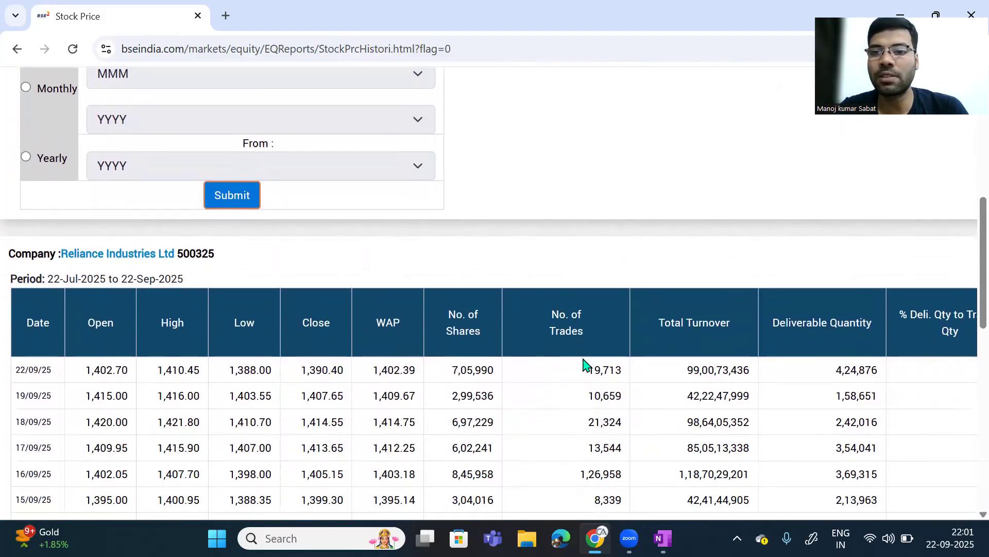
scroll(584, 364, down, 3)
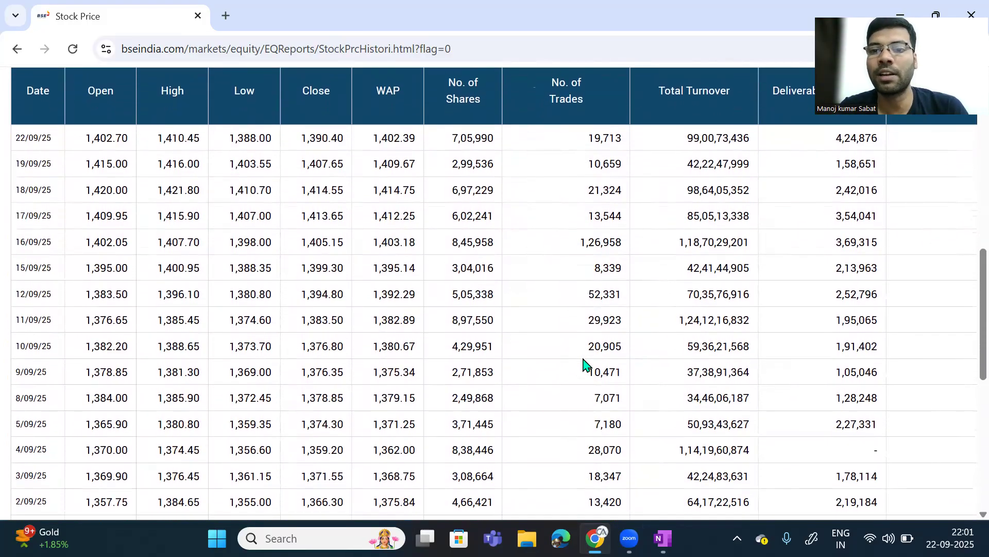
scroll(584, 364, down, 3)
scroll(583, 364, up, 7)
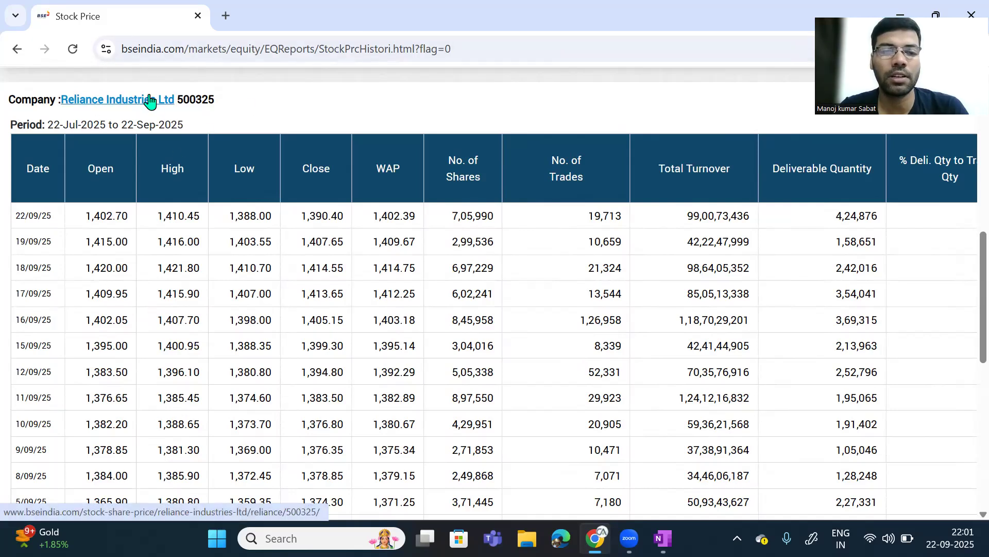
scroll(149, 101, up, 3)
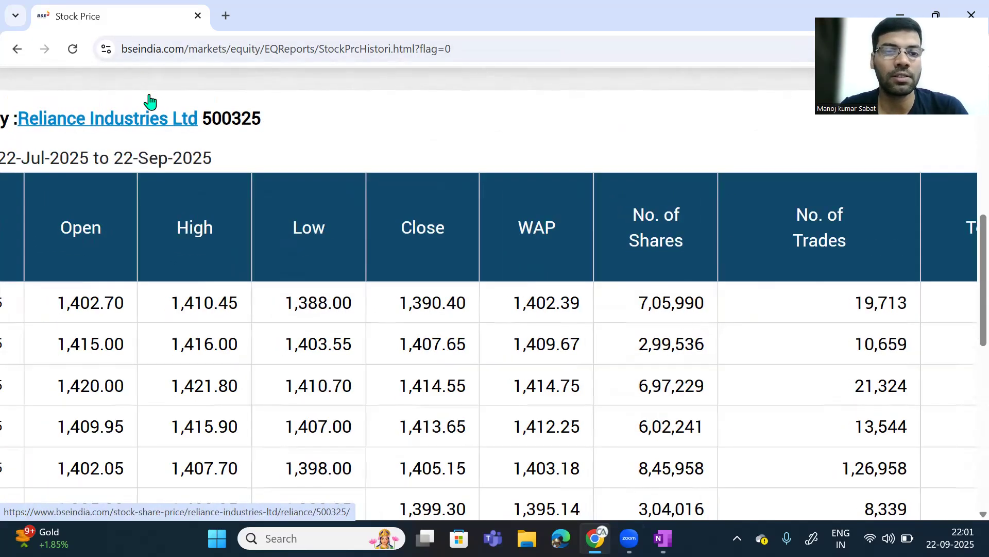
scroll(149, 100, left, 3)
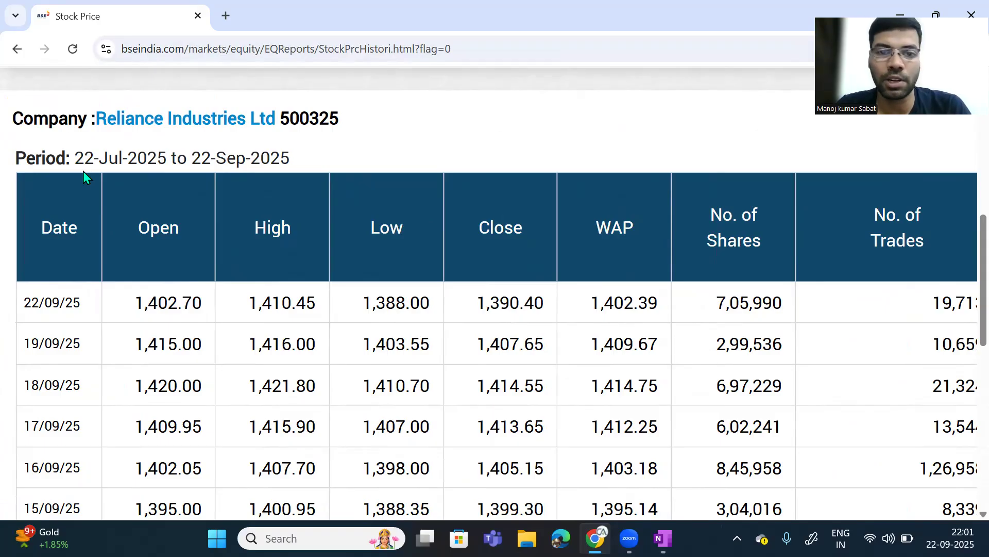
key(ctrl+minus)
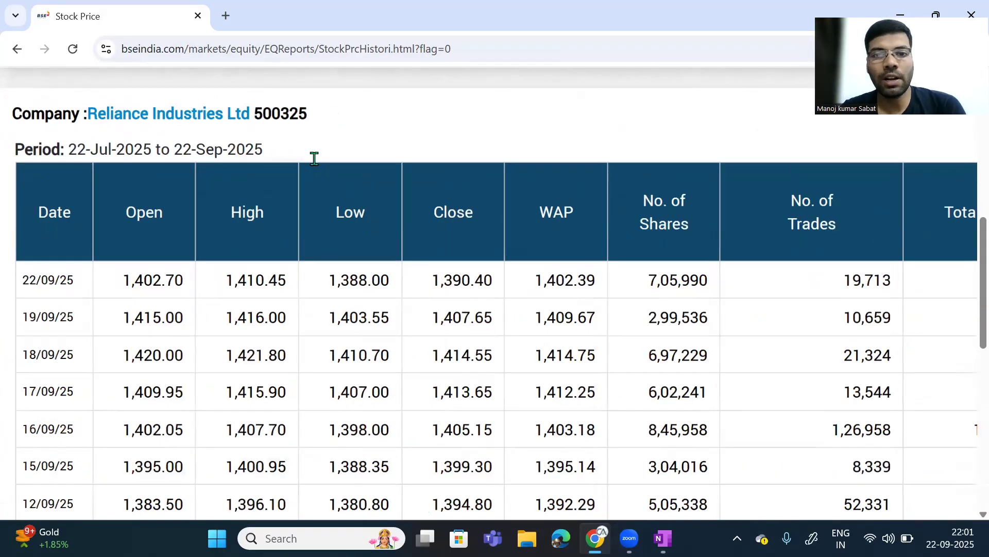
key(ctrl+minus)
key(ctrl+minus)
key(ctrl+minus)
Download the stock price data as a CSV file and open 500325 (1).csv in Excel.
key(ctrl+0)
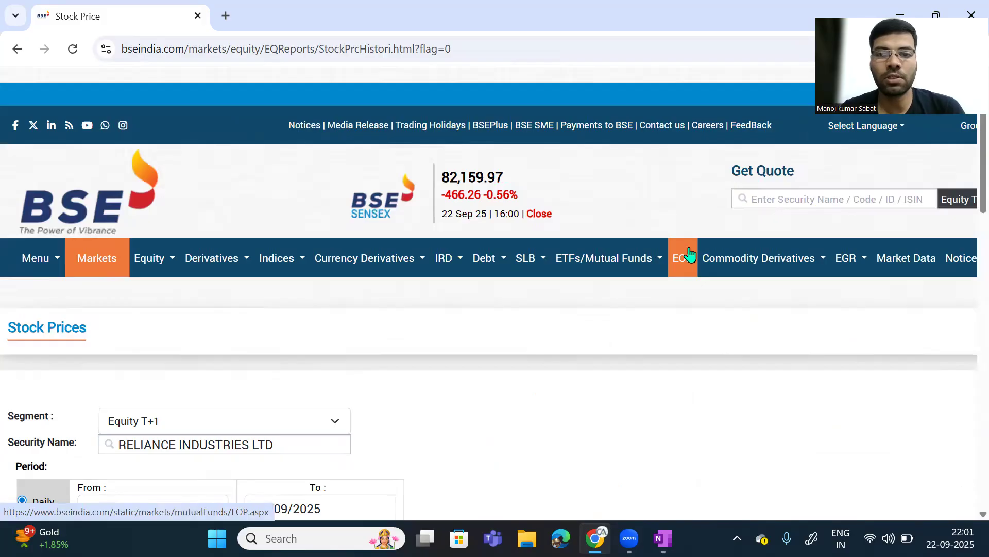
key(ctrl+minus)
scroll(571, 338, down, 1)
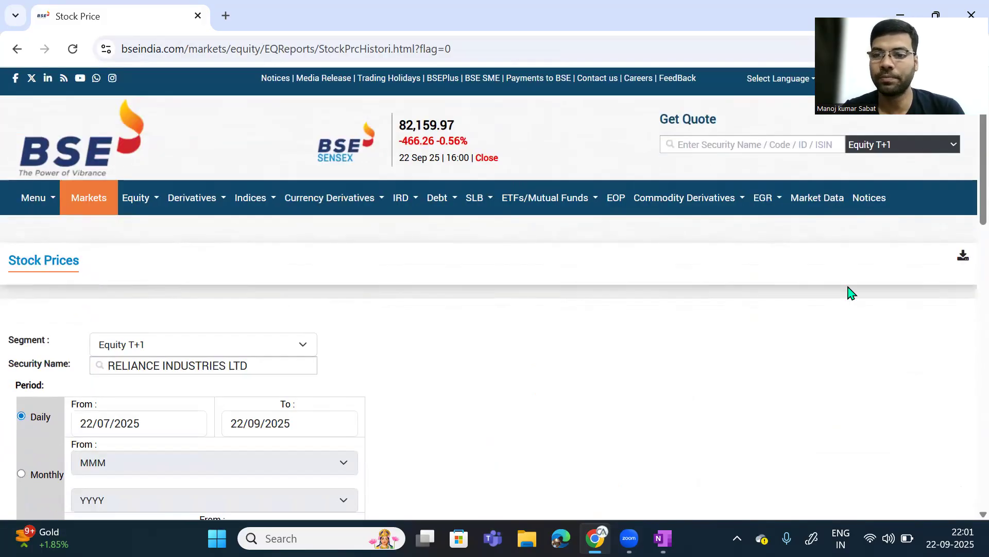
click(965, 249)
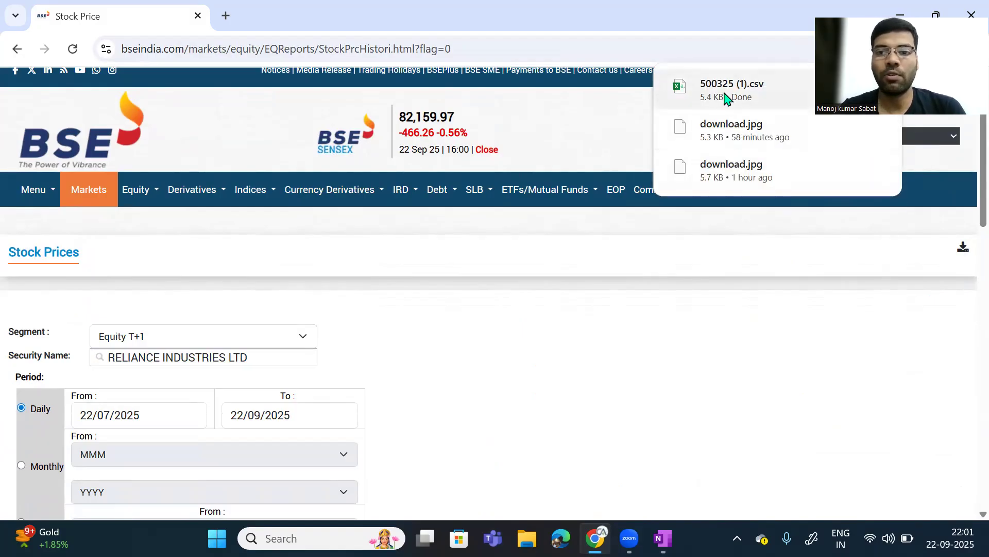
click(725, 97)
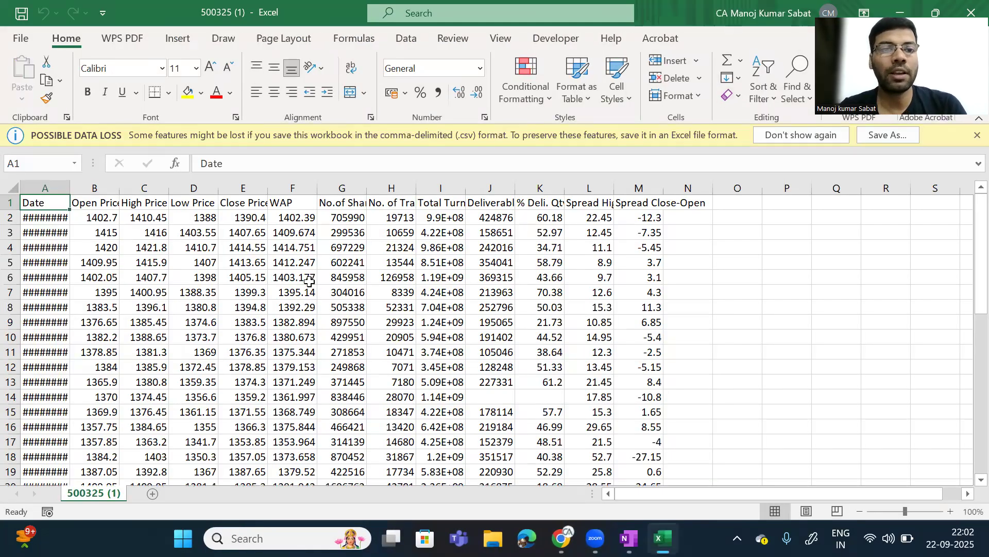
Fit the width of column A to its dates and look through the downloaded rows.
double_click(69, 190)
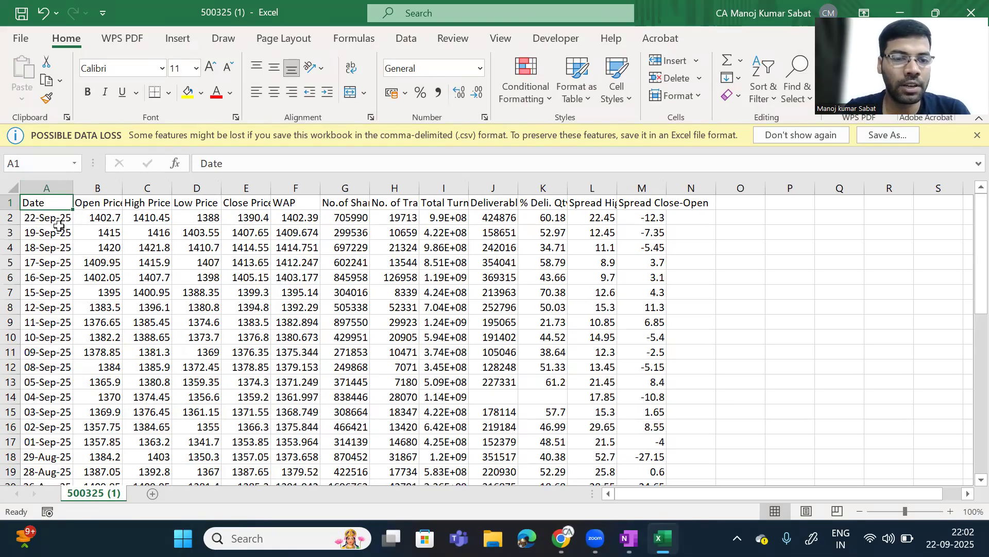
scroll(42, 316, down, 2)
scroll(42, 317, up, 2)
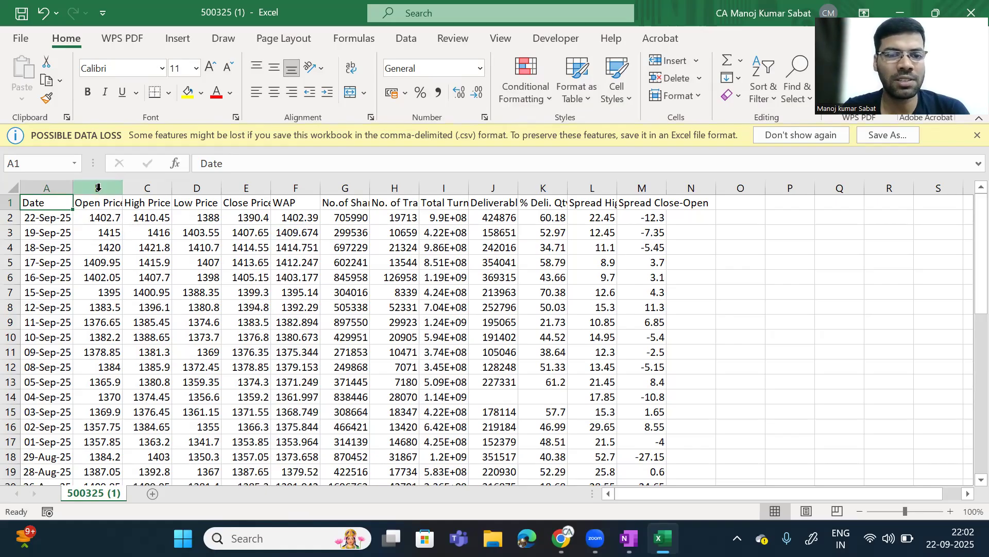
Remove the Open, High and Low Price columns and clear everything after Close Price, keeping only Date and Close Price.
drag(98, 188, 183, 188)
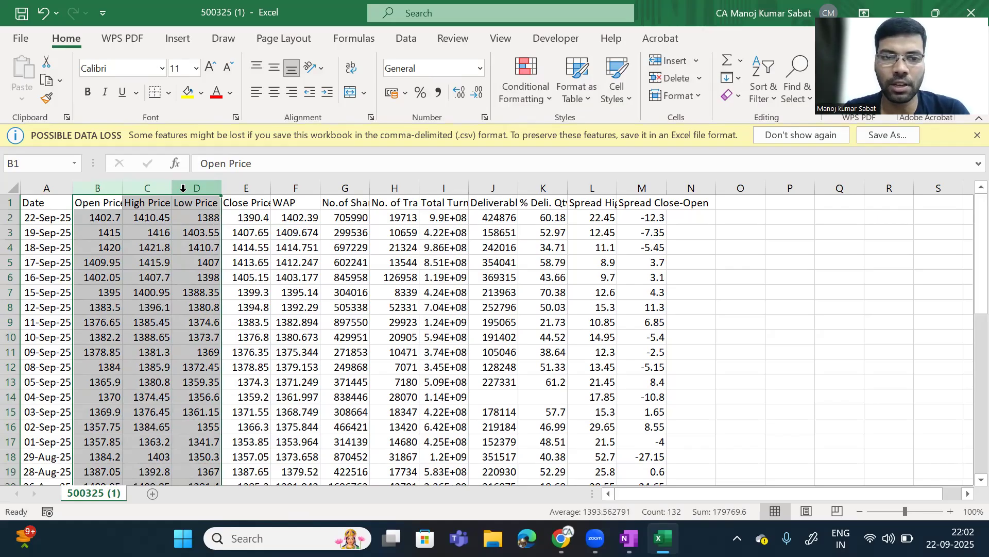
key(ctrl+minus)
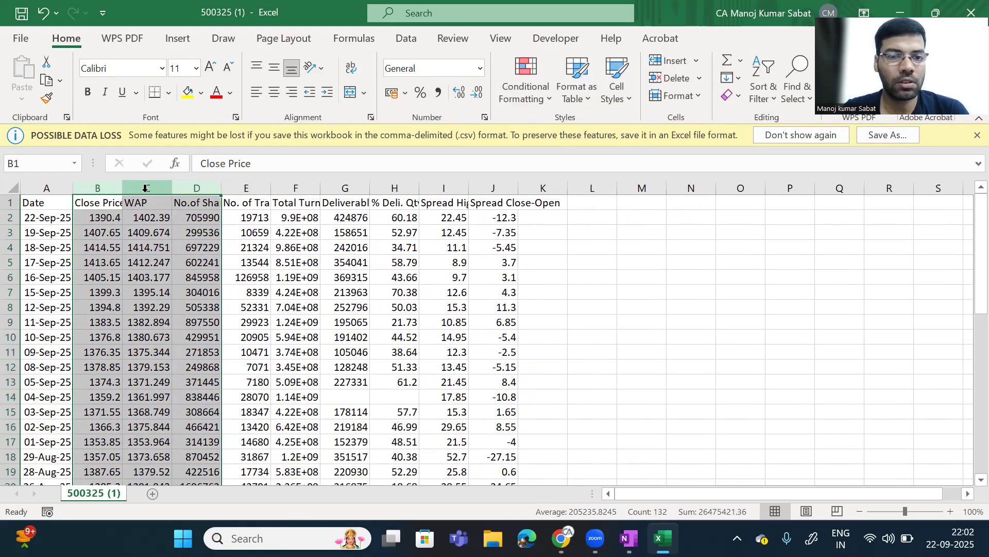
drag(145, 188, 553, 188)
key(Delete)
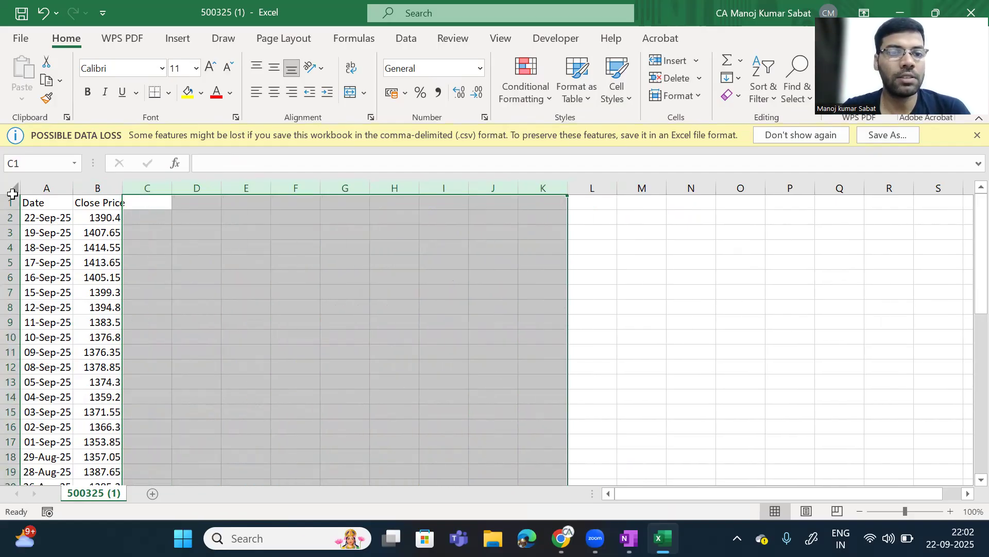
click(45, 242)
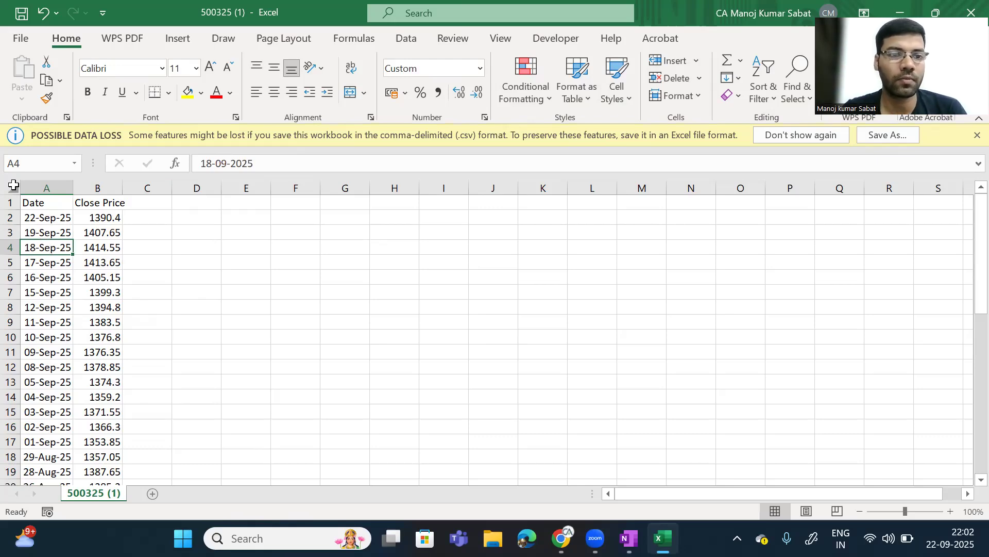
Sort the whole sheet by date from oldest to newest.
click(13, 186)
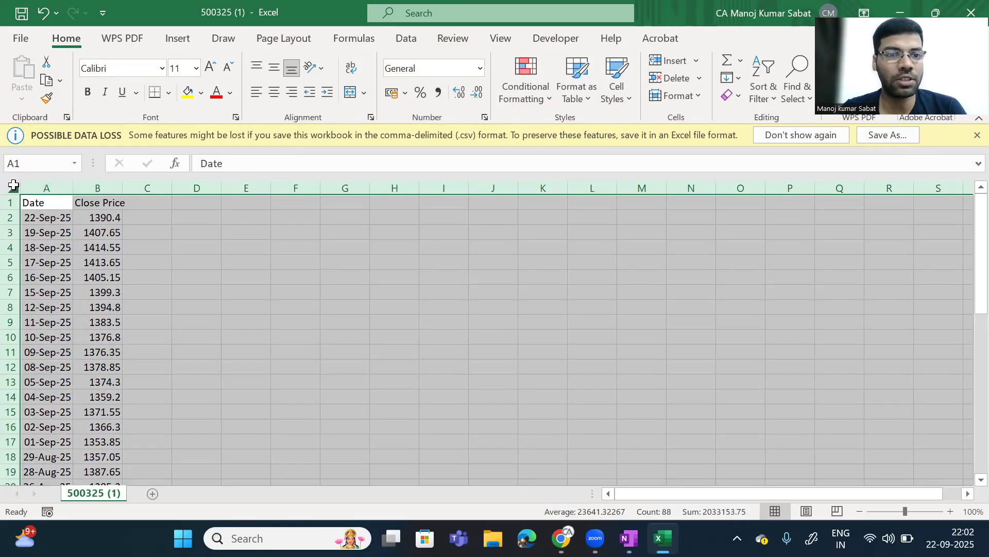
click(407, 38)
click(420, 67)
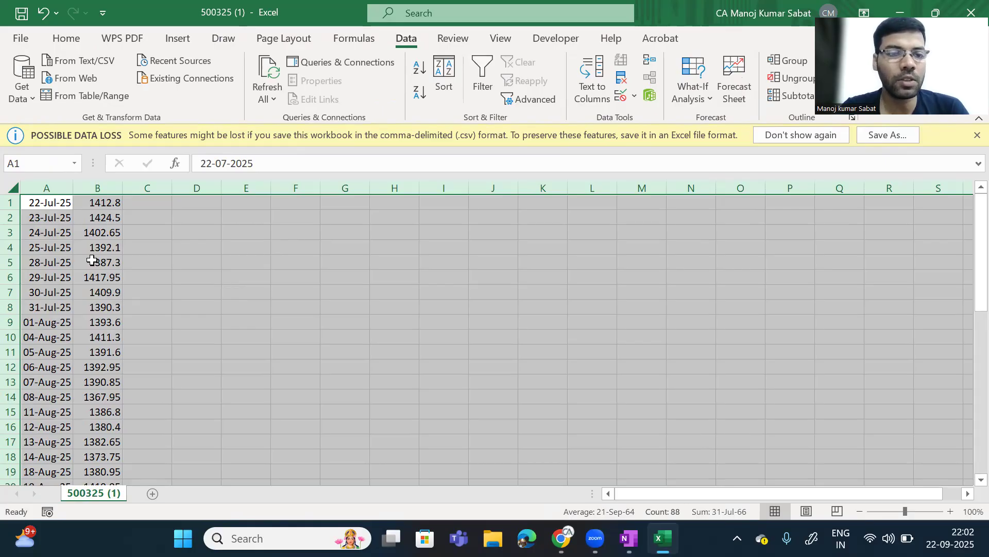
click(46, 231)
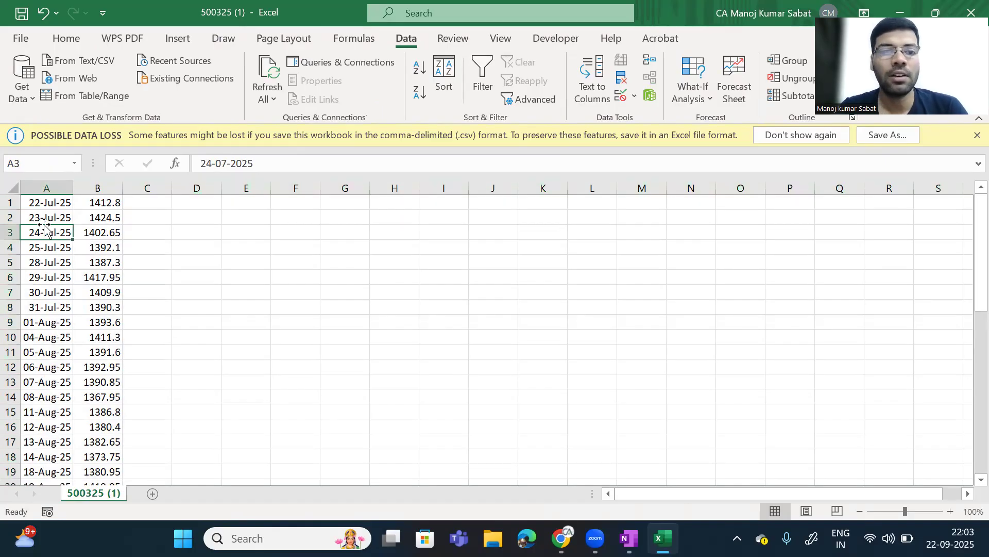
click(64, 202)
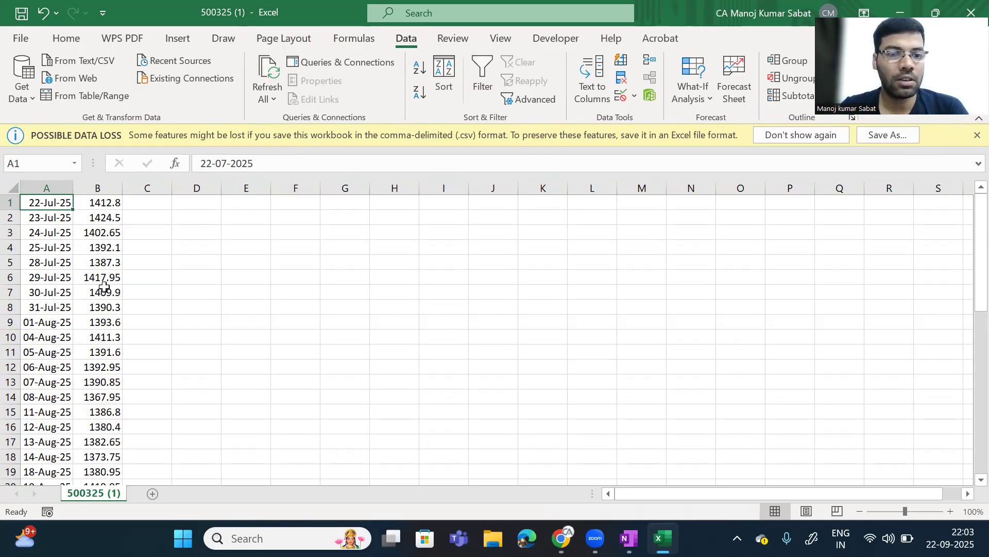
Clear the Date and Close Price header row that was sorted below the last date, row 44.
scroll(106, 282, down, 2)
ctrl+scroll(104, 286, up, 1)
ctrl+scroll(105, 287, up, 6)
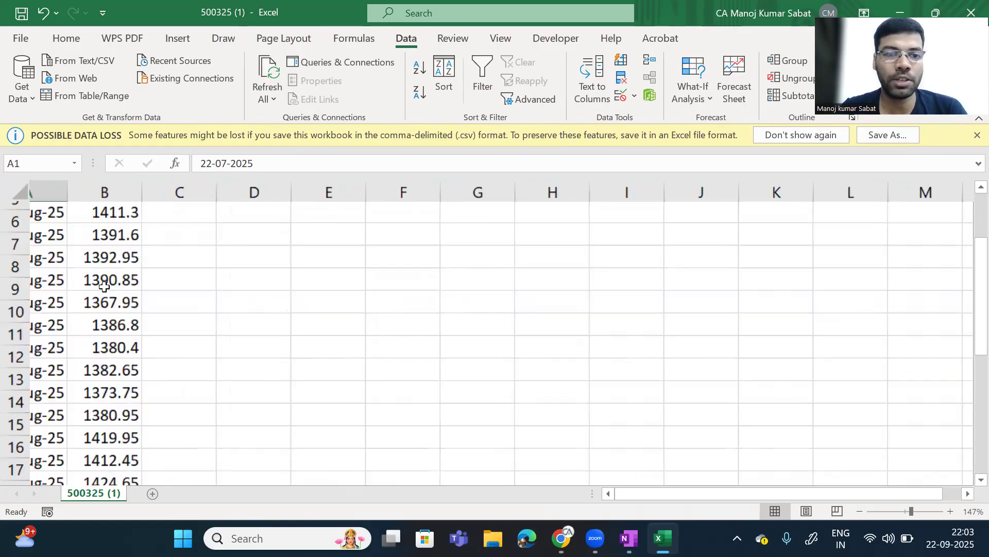
scroll(104, 286, up, 2)
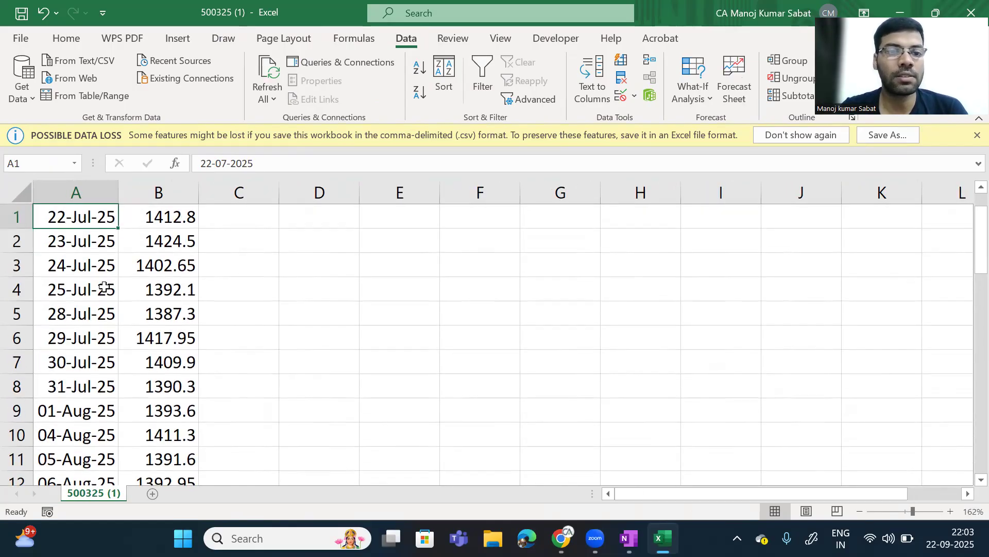
scroll(104, 287, down, 1)
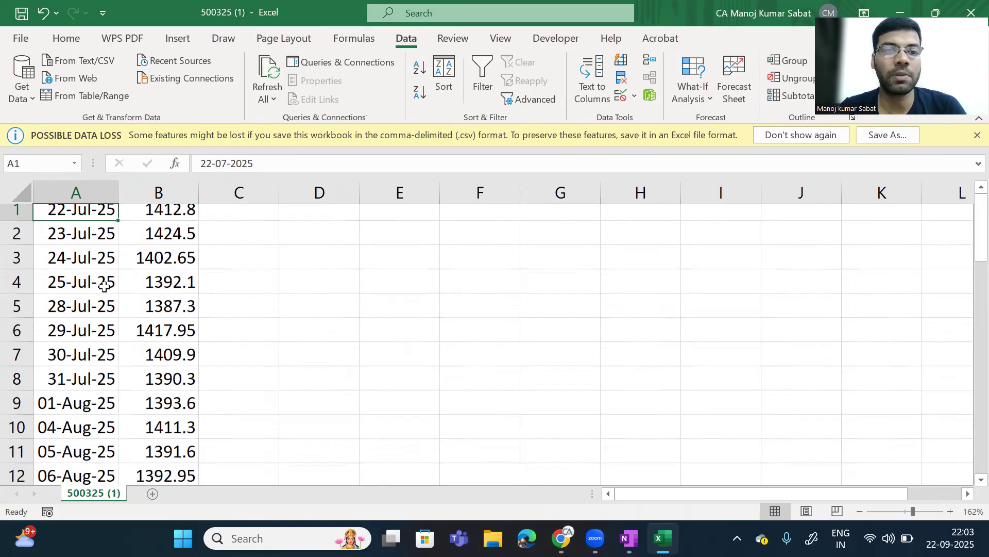
scroll(105, 287, up, 1)
scroll(104, 287, down, 15)
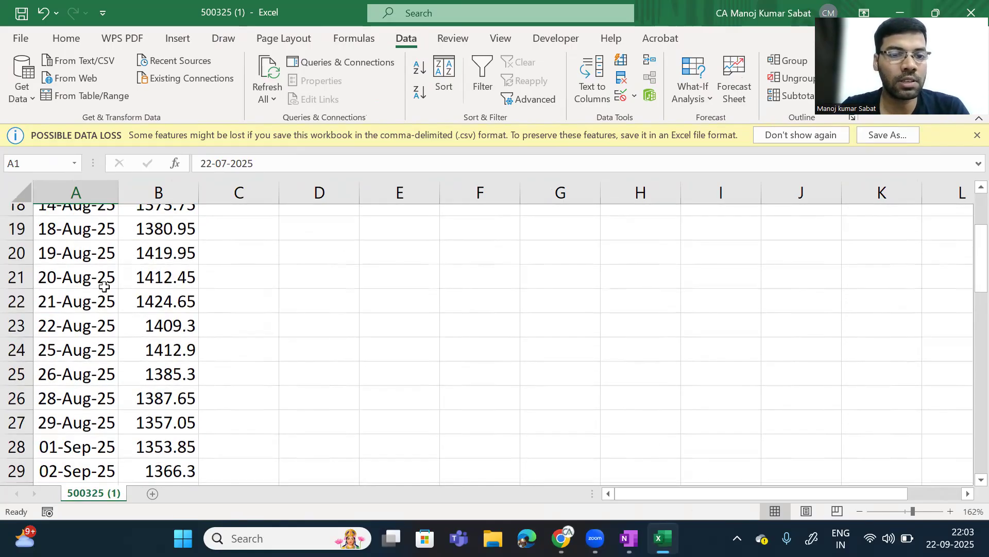
scroll(105, 287, up, 2)
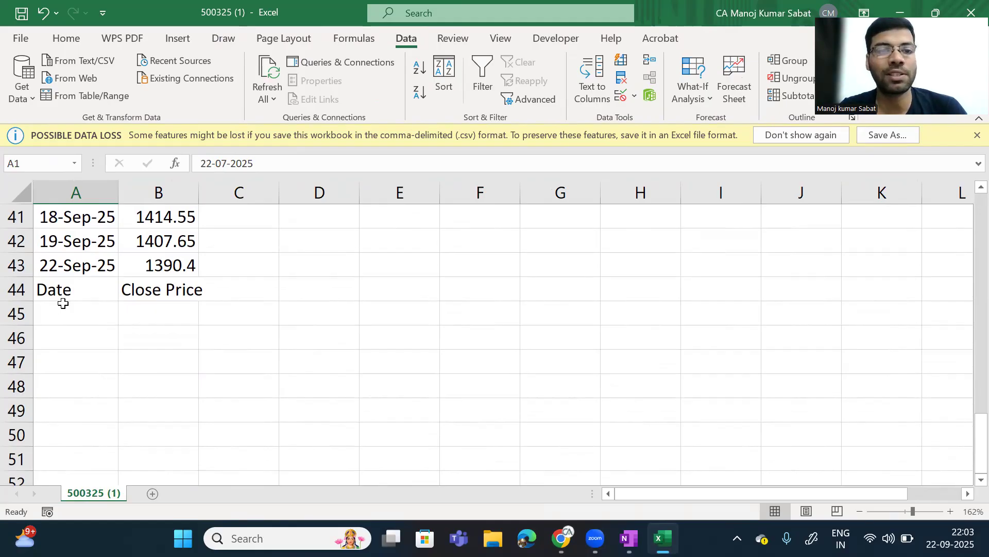
click(14, 290)
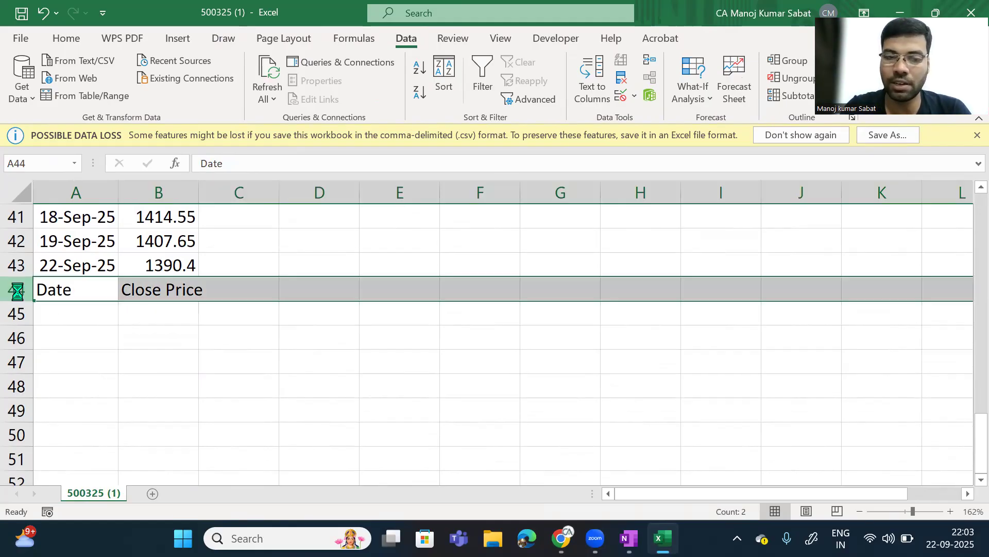
key(Delete)
Insert a blank row above the 22-Jul-25 entry at the top of the sheet.
scroll(125, 289, up, 13)
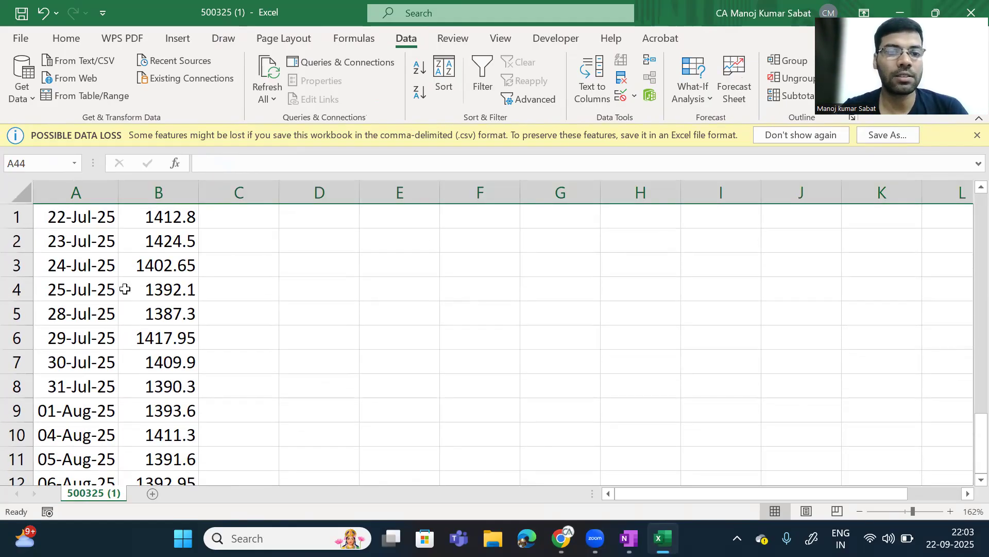
click(19, 215)
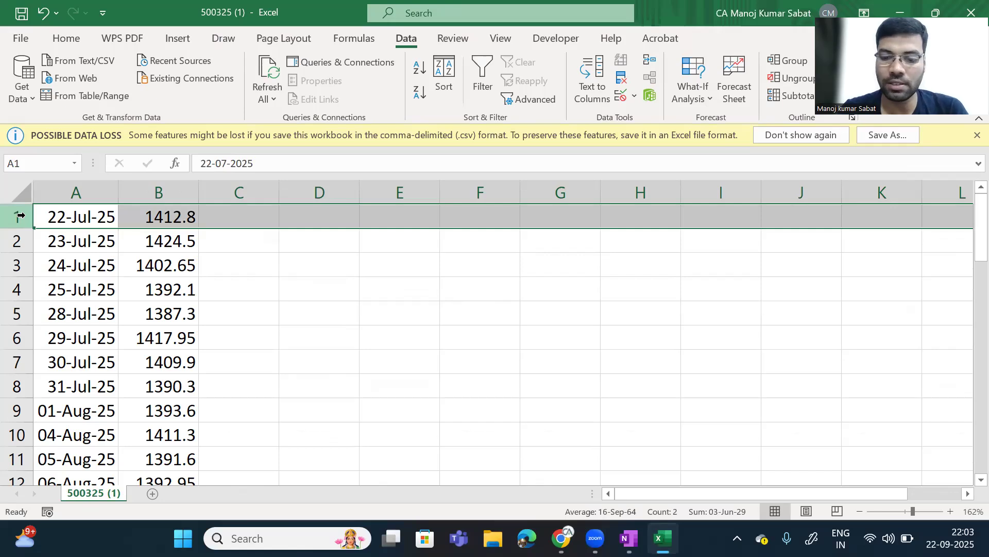
right_click(19, 215)
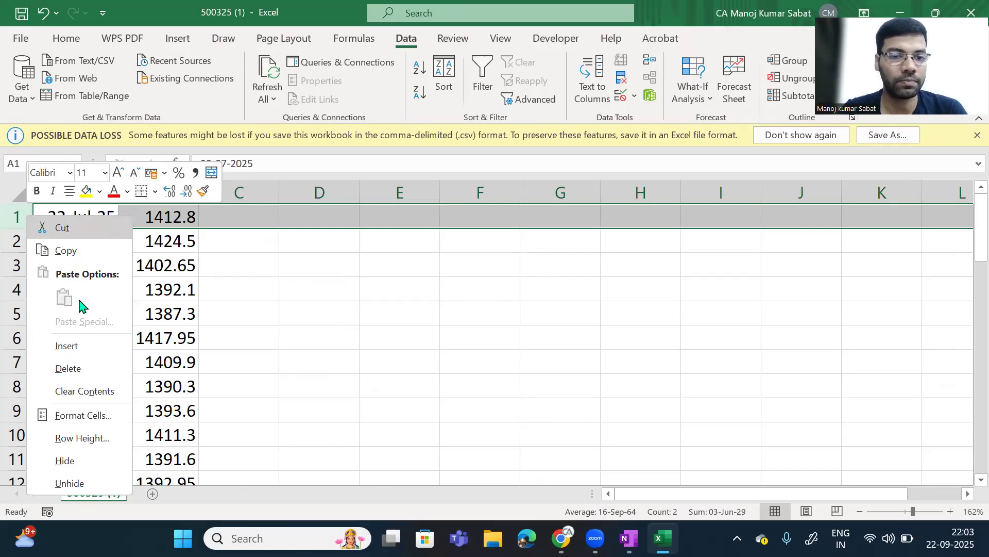
click(98, 353)
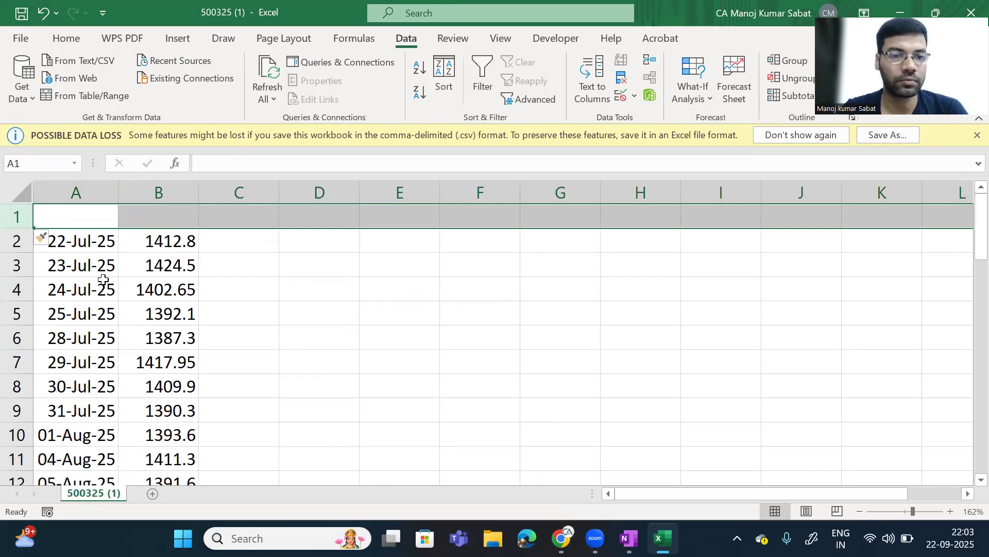
Enter the headers Date in A1 and RIL Closing in B1.
click(92, 223)
text(DAtew)
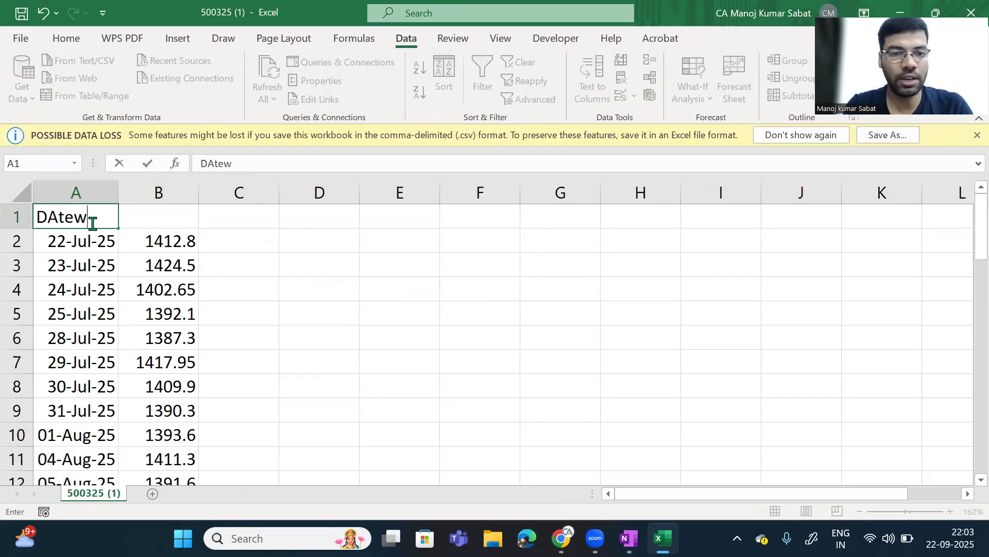
key(BackSpace)
key(BackSpace)
key(BackSpace)
key(BackSpace)
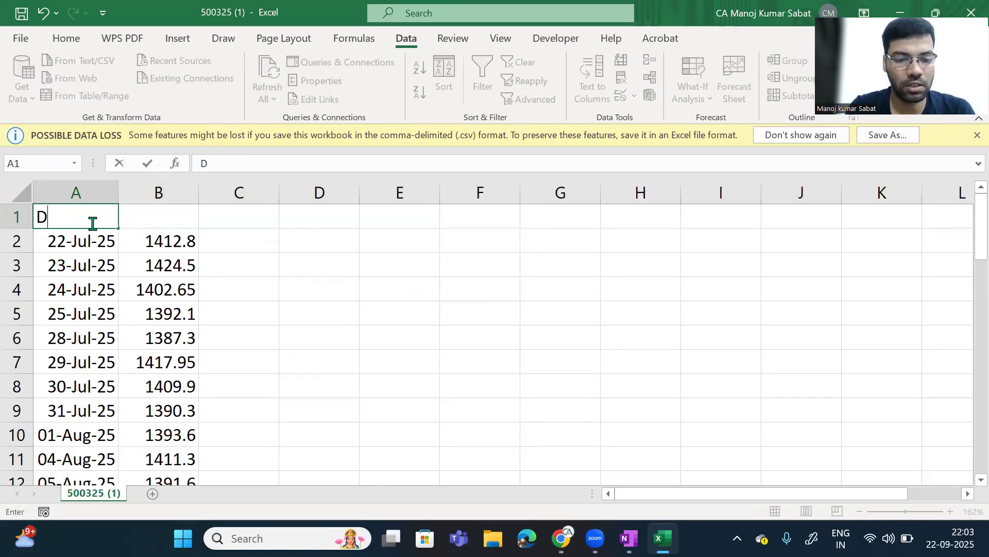
text(ate)
key(Tab)
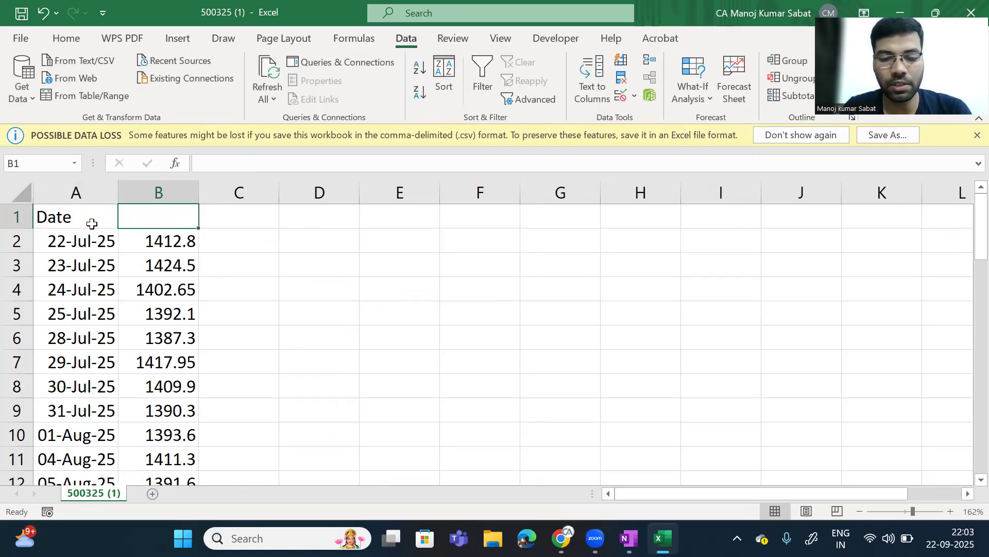
text(RIL)
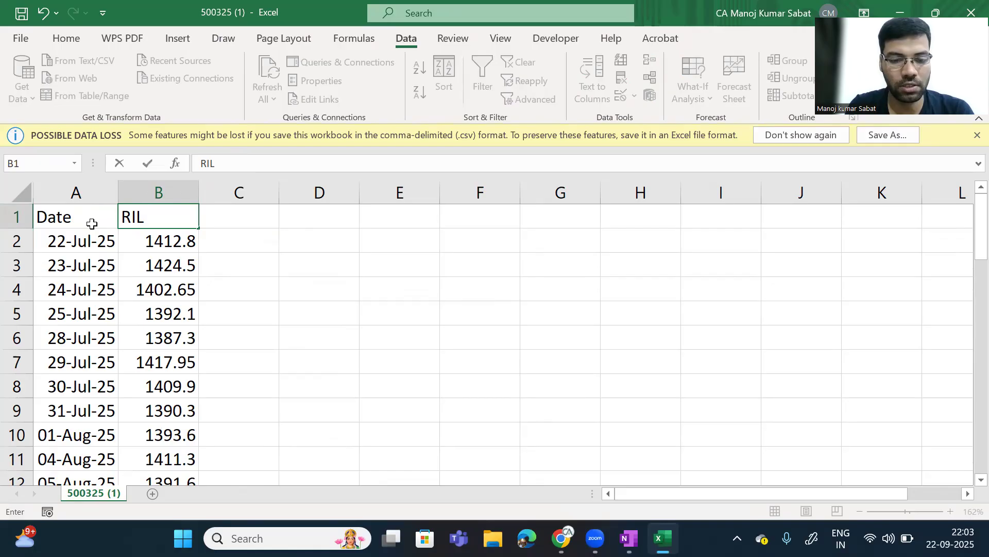
text( Closing)
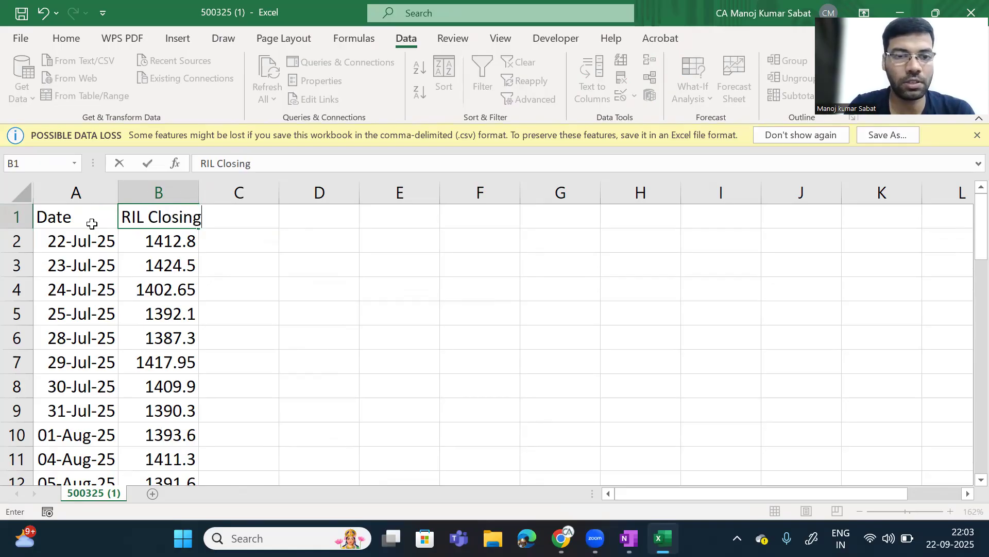
key(Tab)
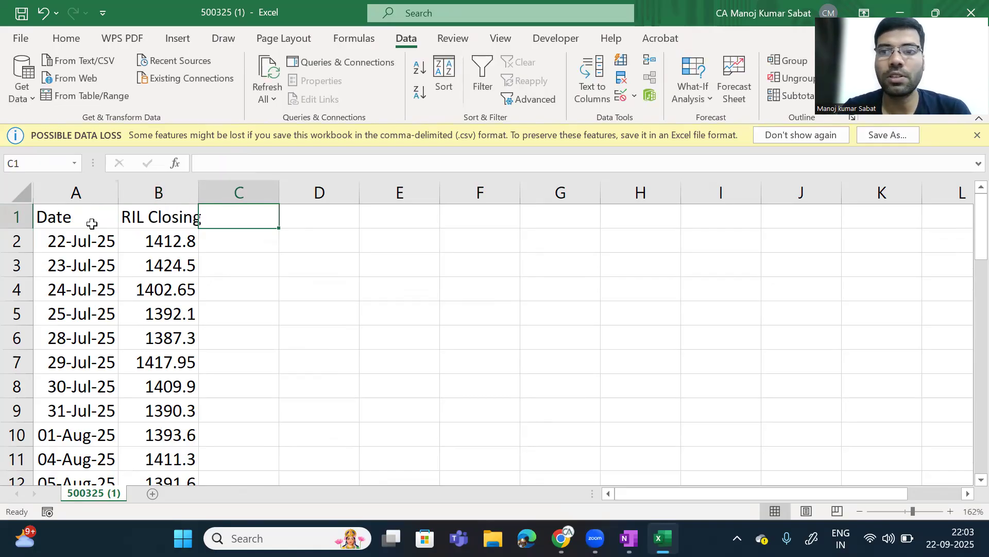
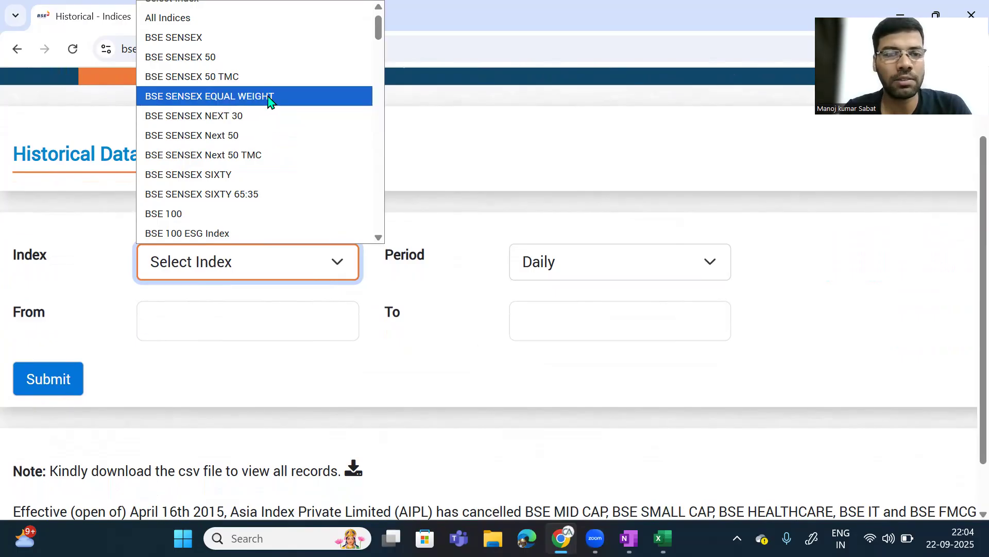
Retrieve the daily BSE SENSEX historical data from 22/07/2025 to 22/09/2025 on the BSE indices page.
click(274, 44)
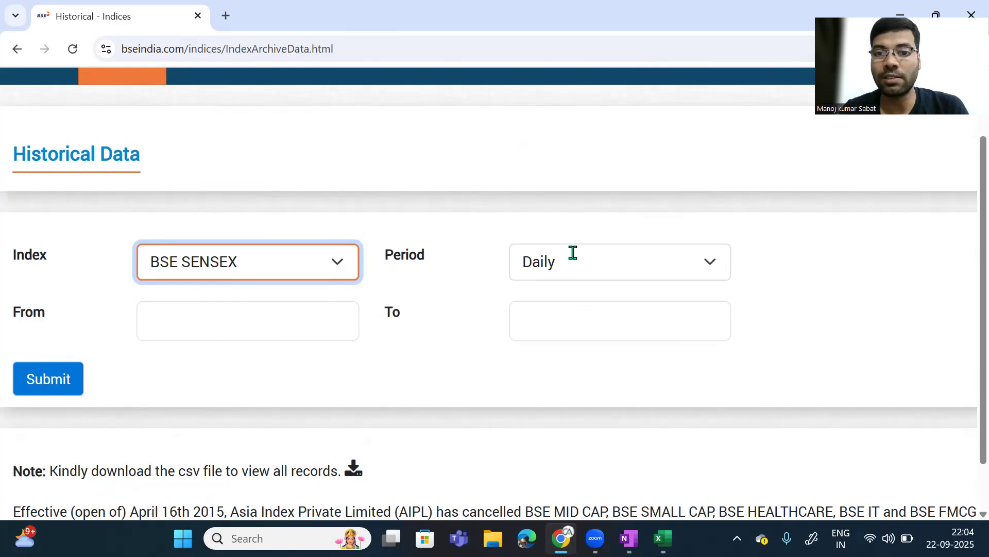
click(227, 310)
scroll(226, 309, down, 2)
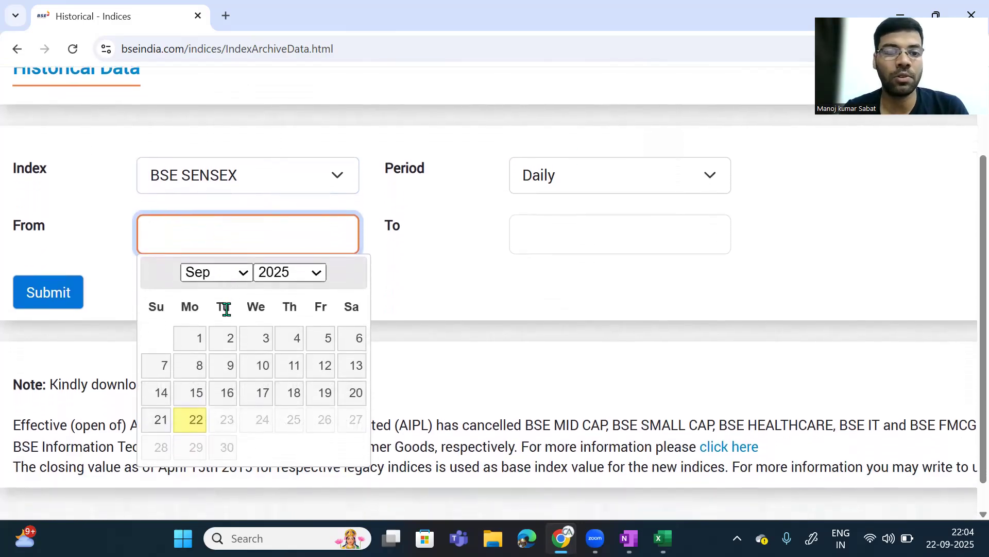
click(228, 258)
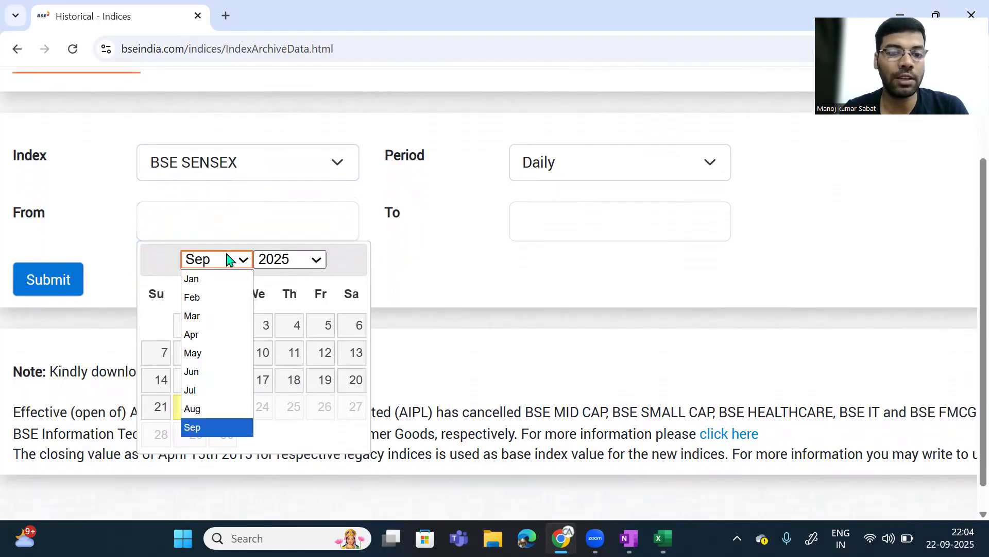
click(208, 389)
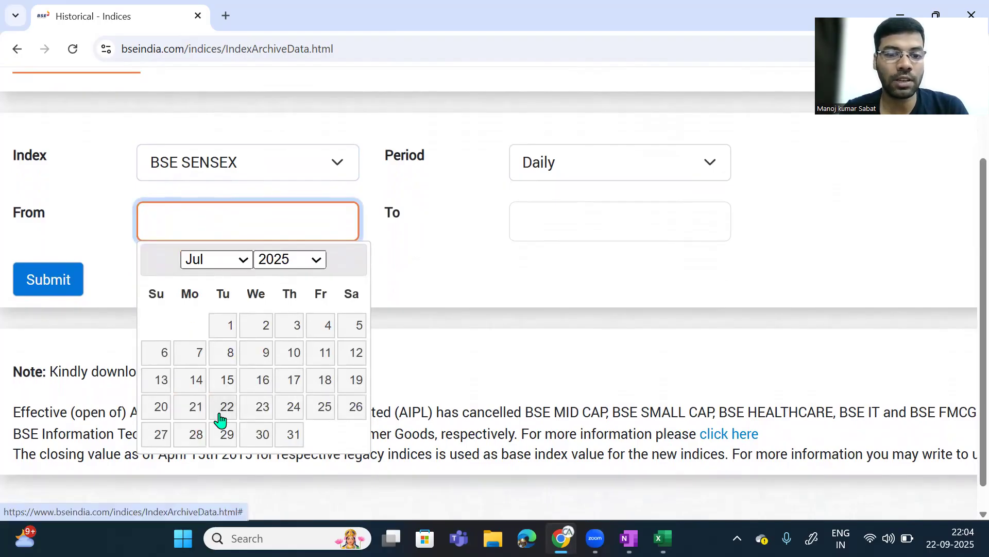
click(223, 407)
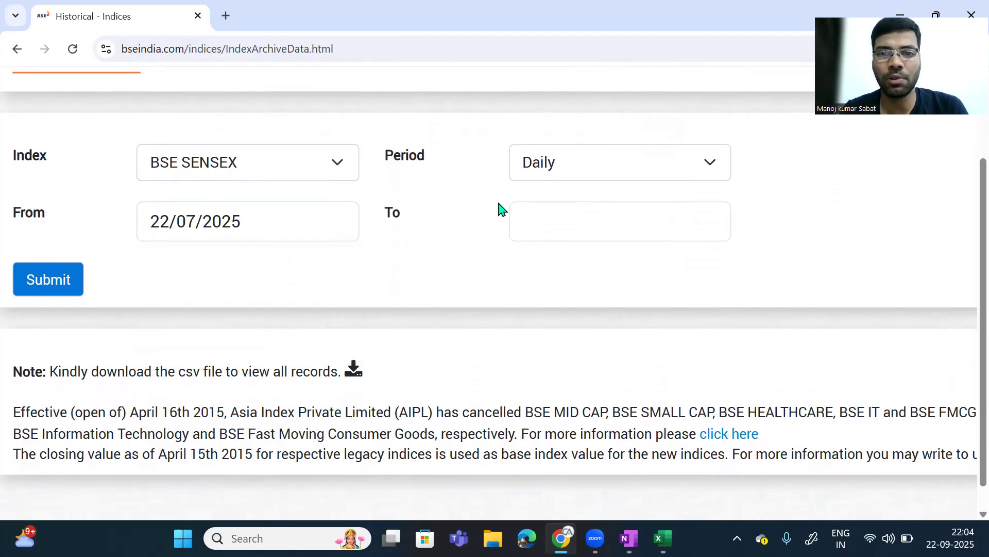
click(575, 219)
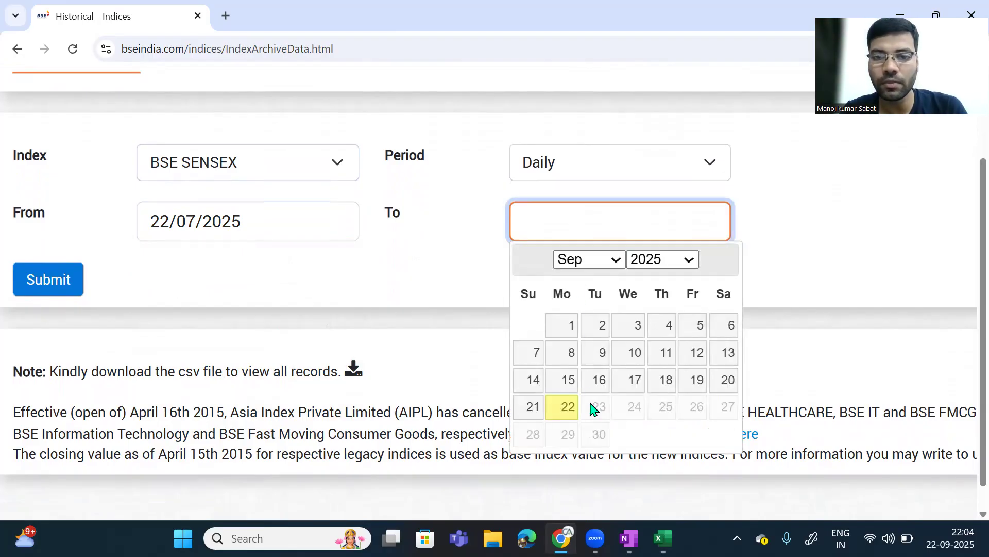
click(565, 407)
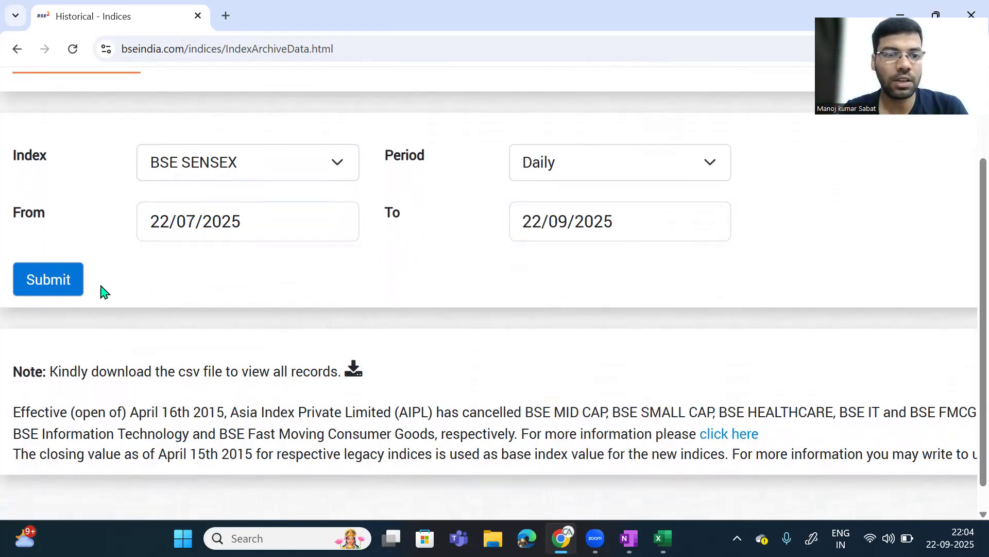
click(55, 281)
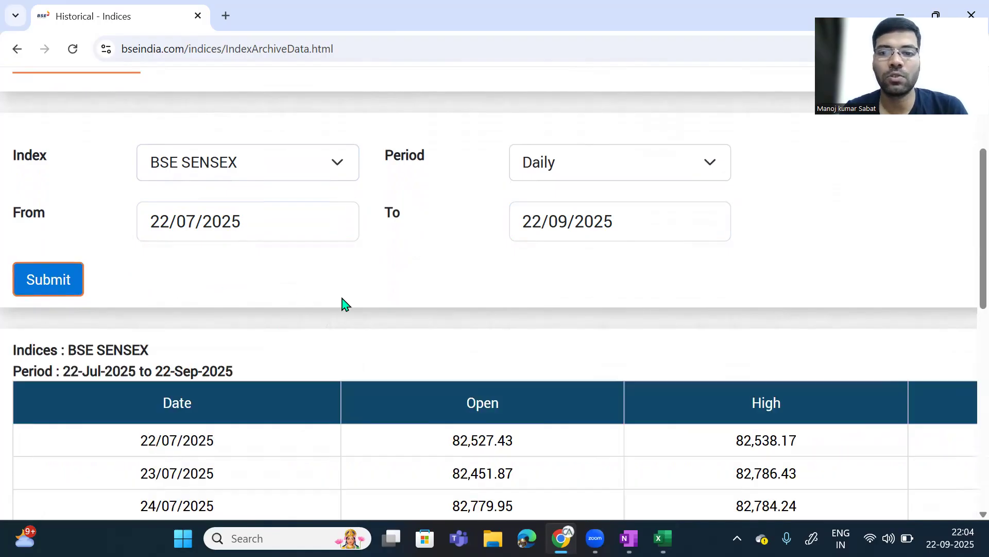
Look over the SENSEX table, download it as a file and open SENSEX_22072025_22092025 in Excel.
scroll(343, 304, down, 2)
key(ctrl+minus)
key(ctrl+minus)
scroll(343, 304, down, 3)
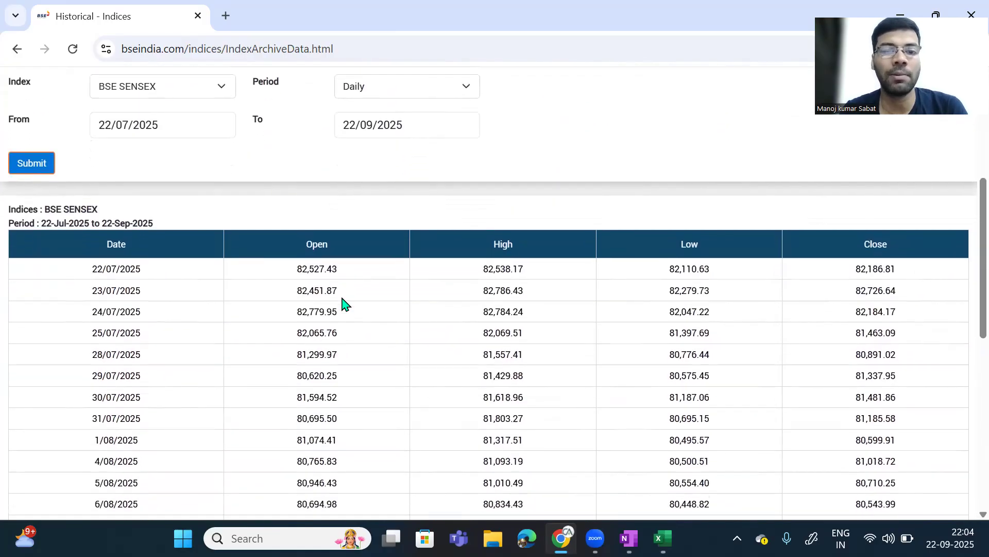
scroll(343, 304, up, 5)
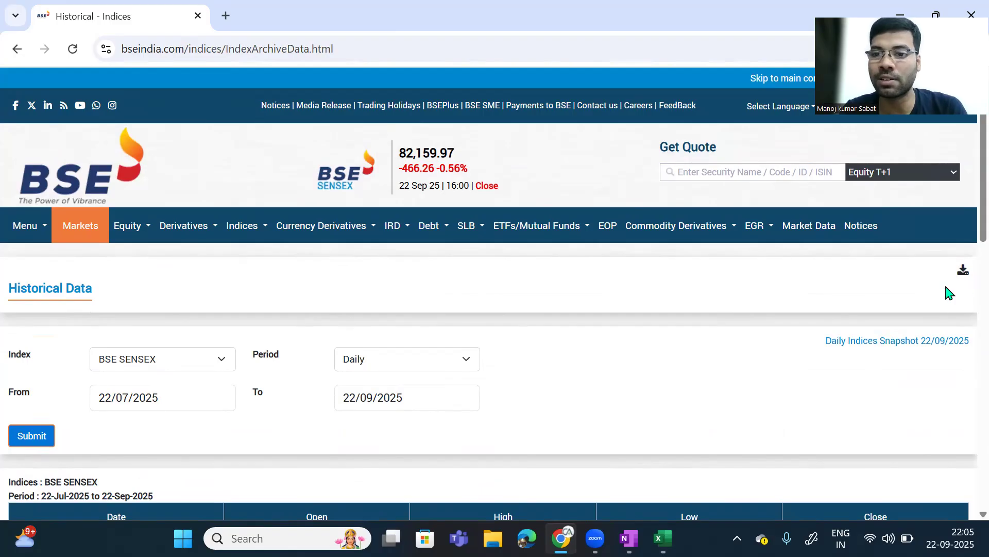
click(964, 272)
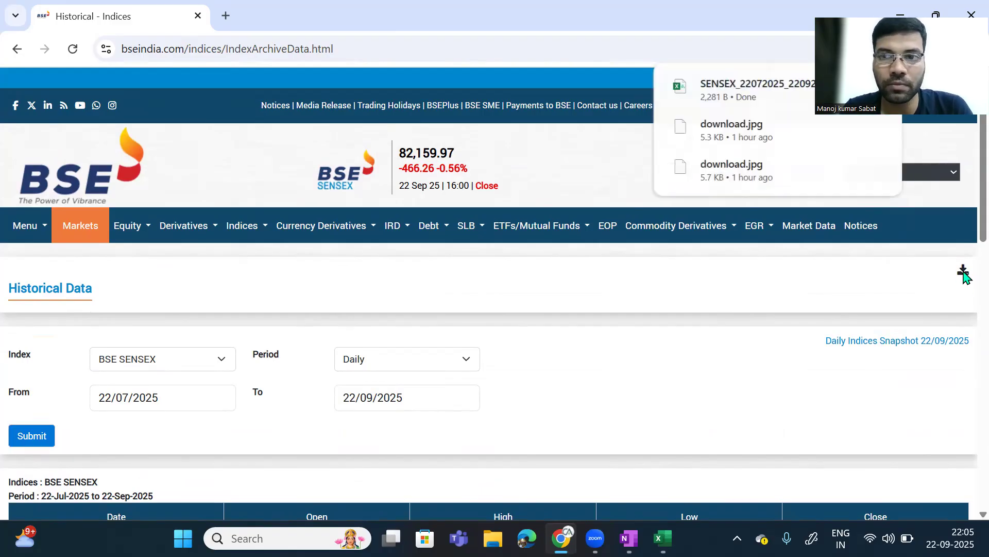
click(731, 100)
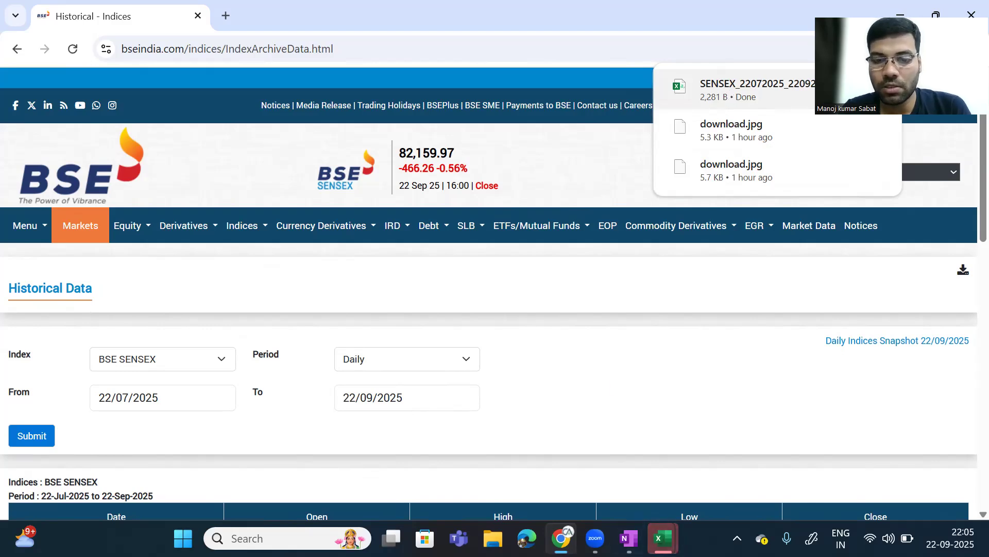
mouse_move(664, 538)
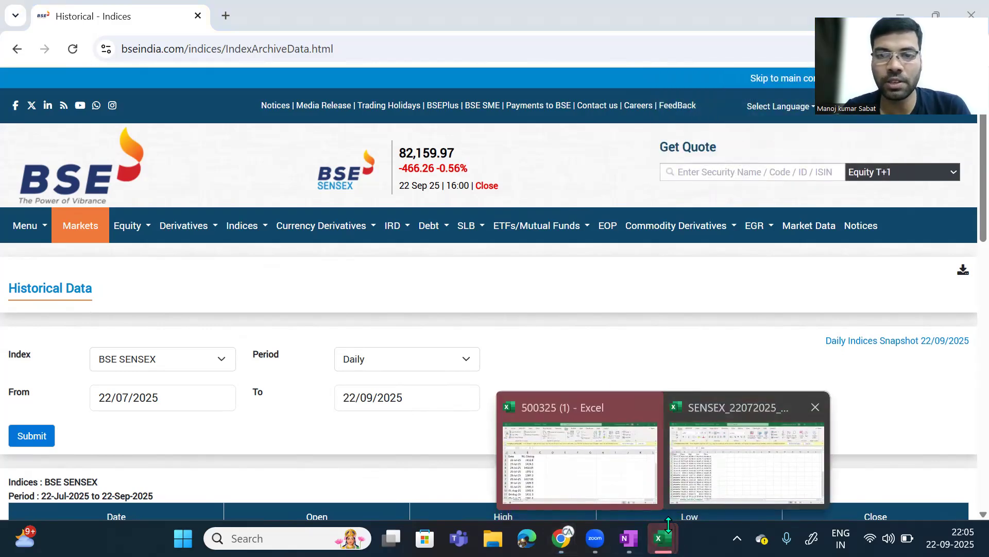
click(748, 479)
Fit the width of column A to its dates and check the SENSEX rows from first to last date.
scroll(323, 277, up, 4)
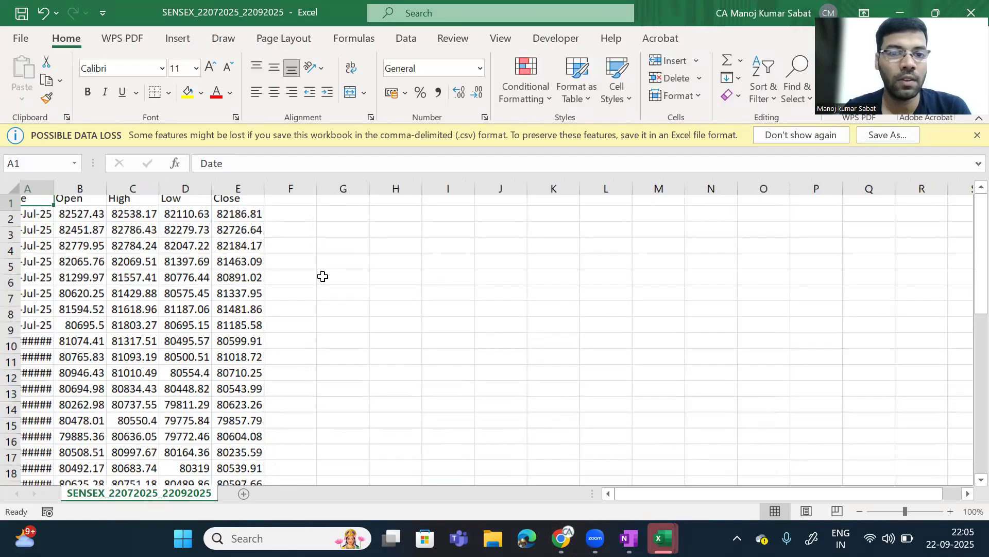
scroll(323, 273, up, 1)
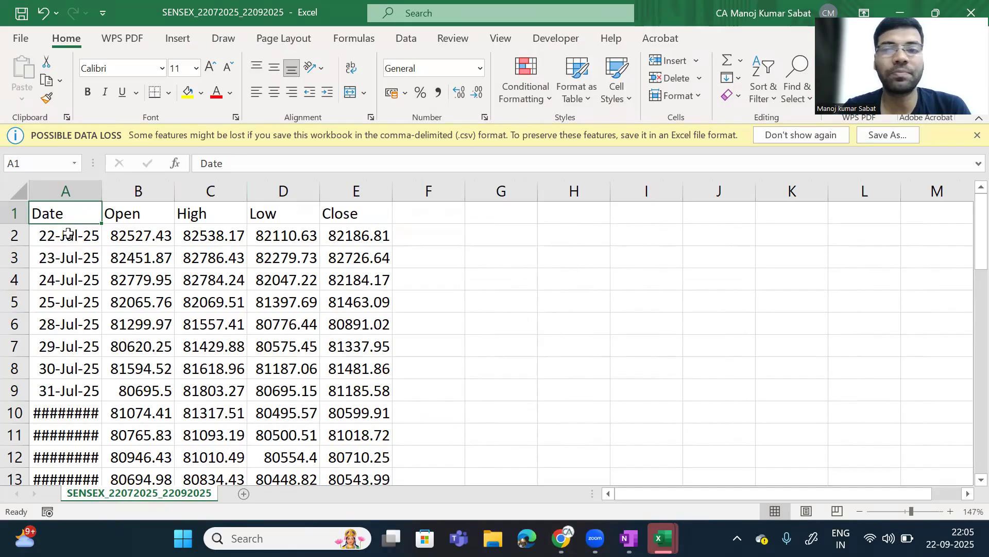
double_click(100, 191)
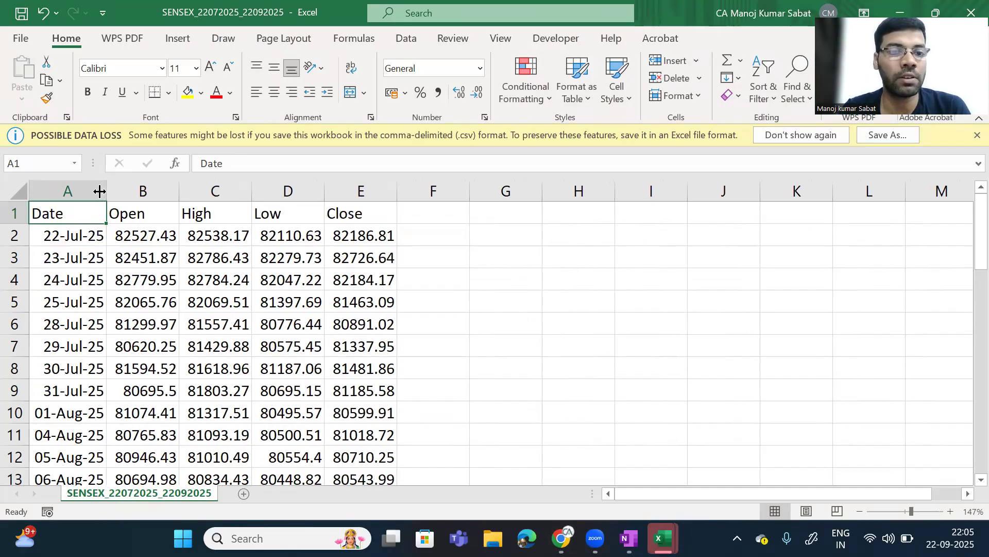
click(78, 240)
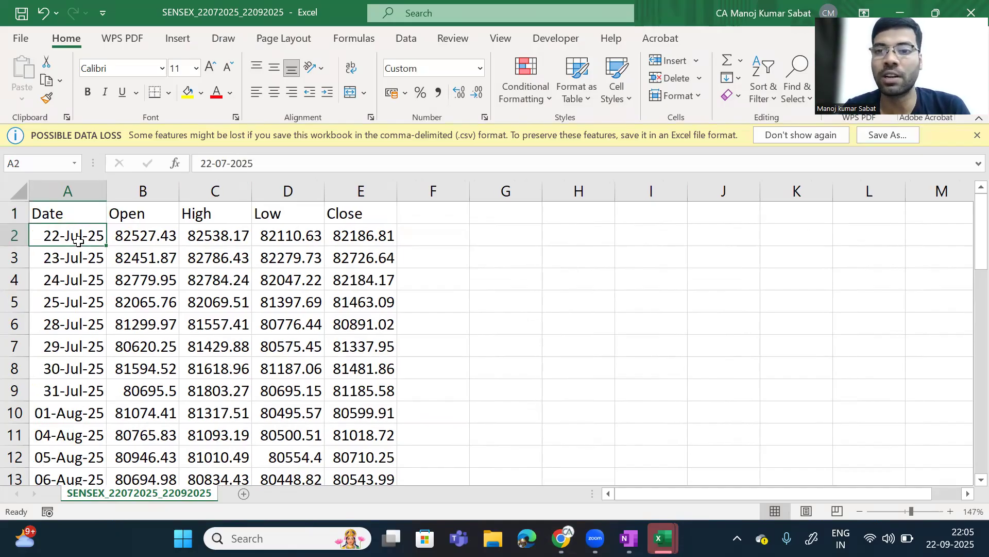
scroll(78, 240, down, 16)
scroll(78, 241, up, 1)
scroll(78, 240, up, 1)
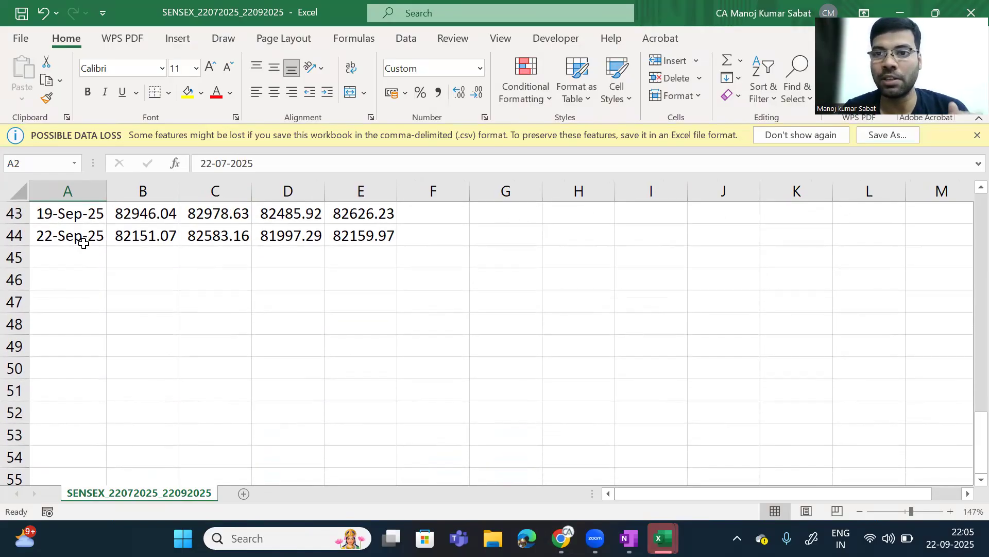
Copy the SENSEX Close column into column C of the 500325 (1) workbook, next to the RIL closing prices.
scroll(82, 242, up, 14)
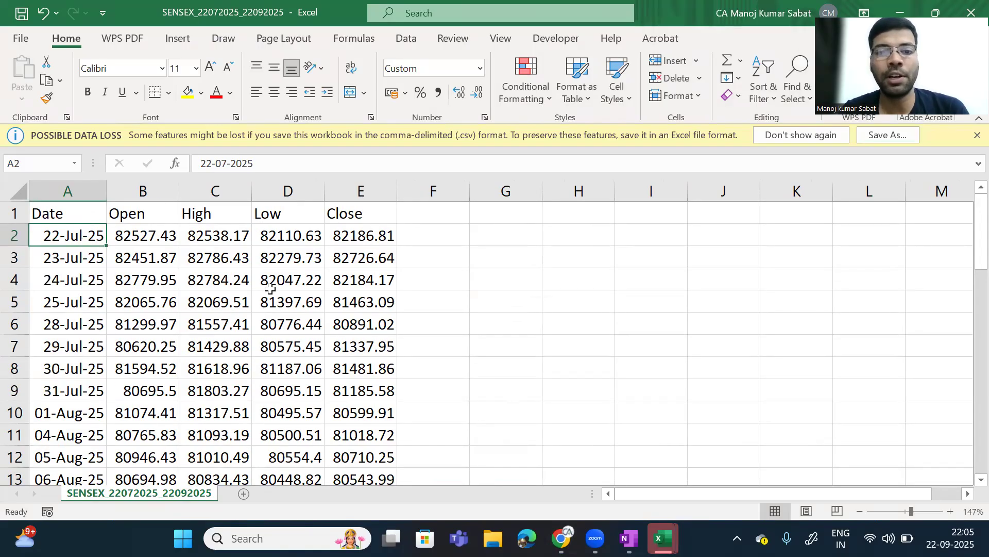
click(365, 192)
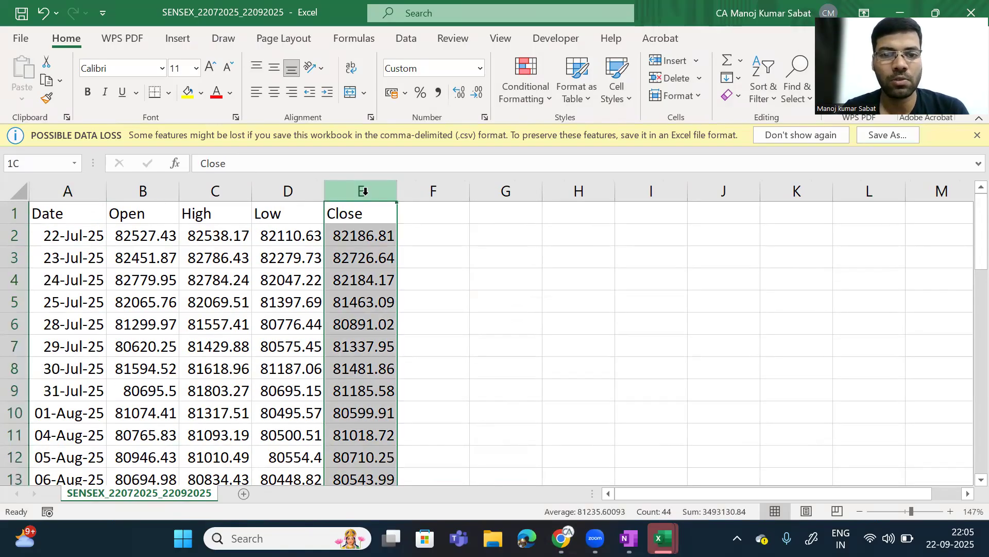
key(ctrl+c)
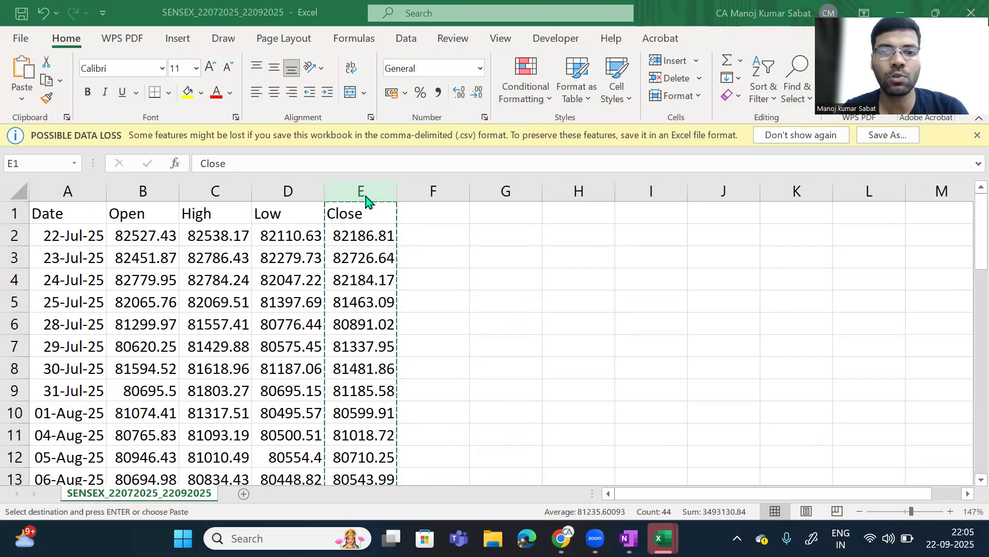
key(alt+Tab)
key(alt+Tab)
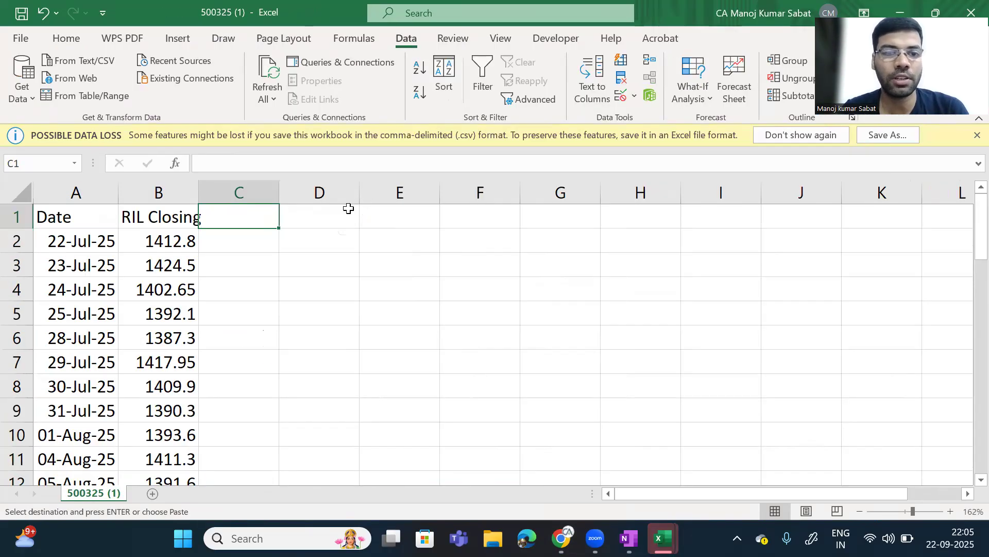
key(ctrl+v)
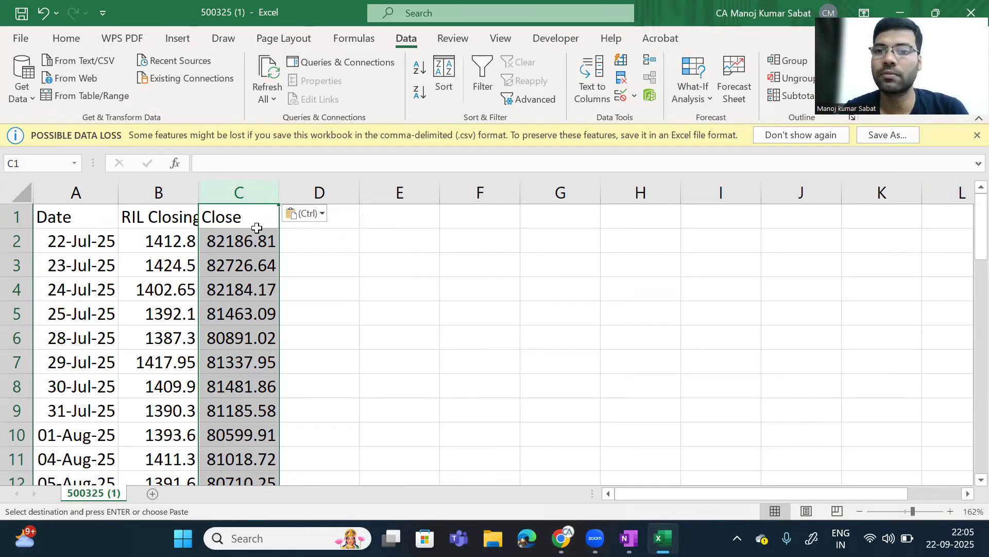
Change the header in C1 to BSE SENSEX Closing.
click(246, 215)
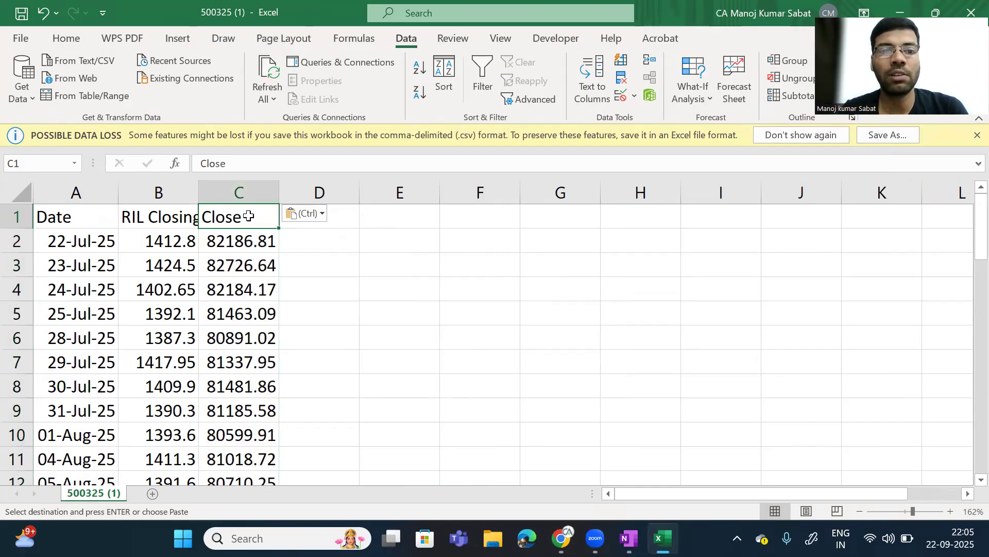
click(172, 220)
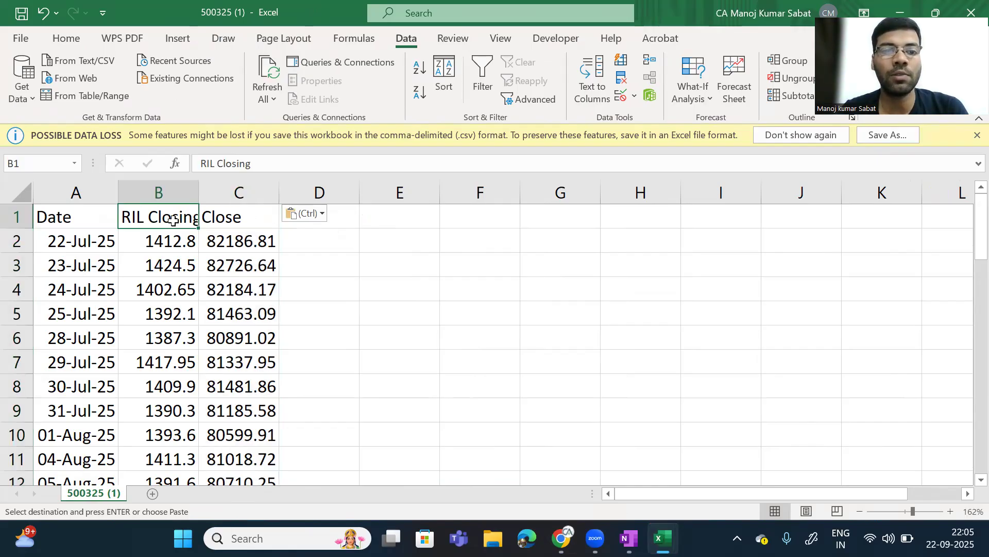
click(231, 215)
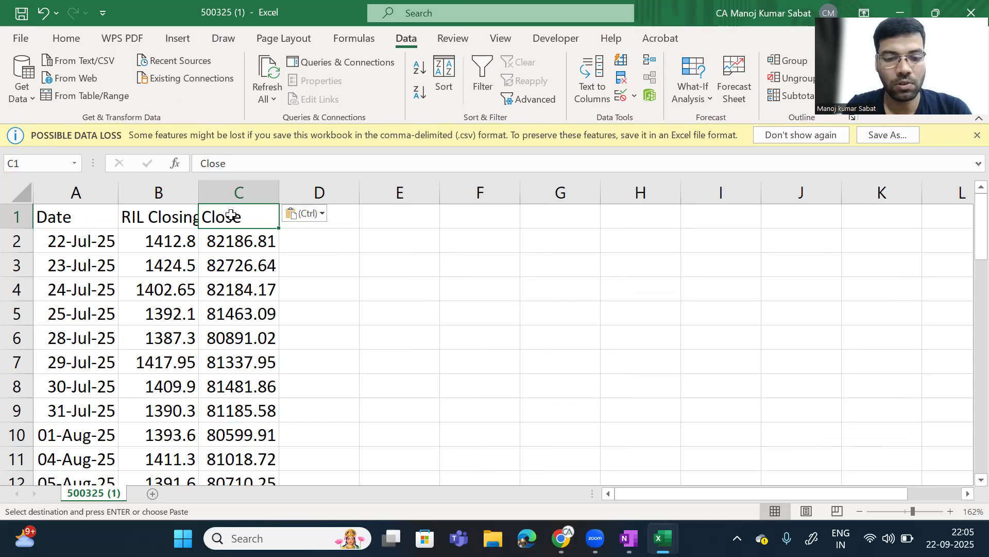
text(BSE SE)
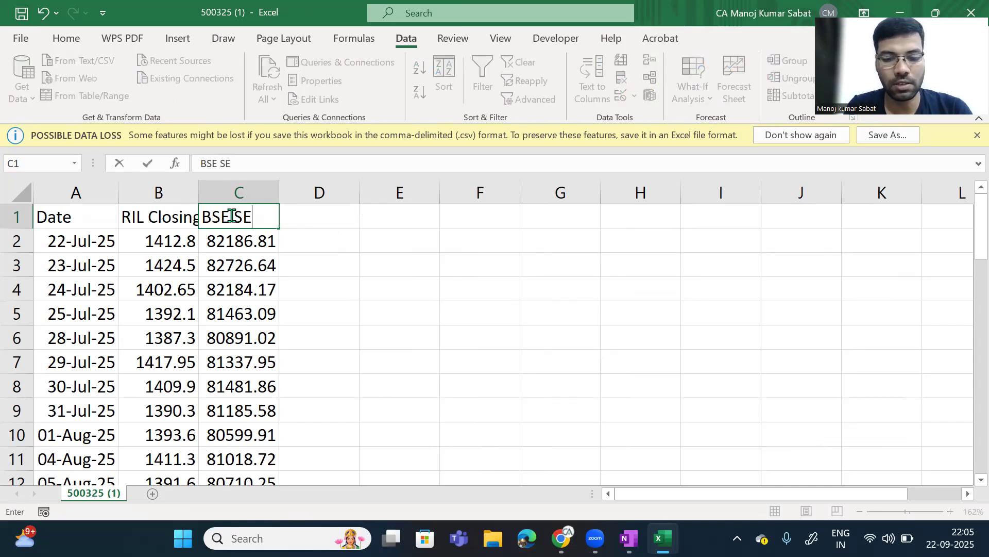
text(NSEX Closing)
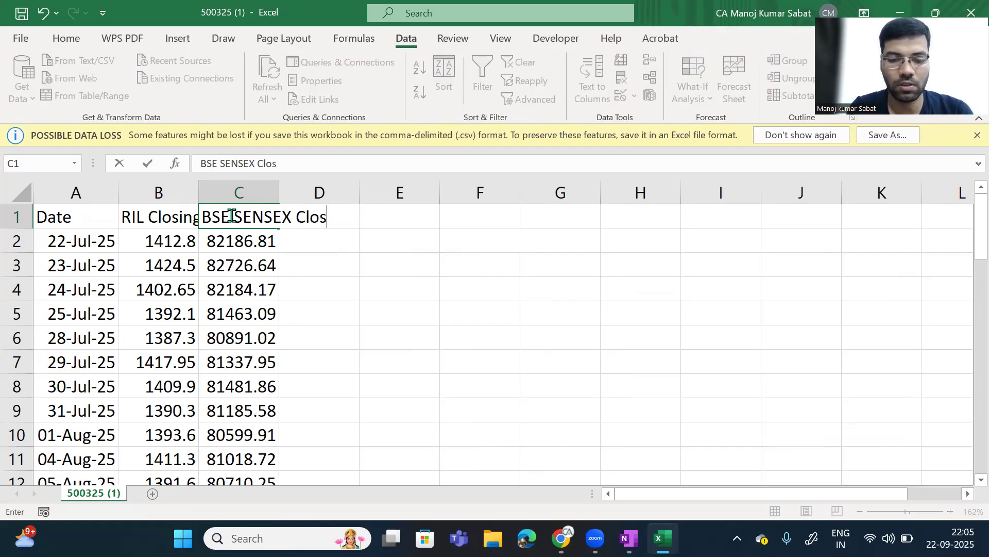
key(Return)
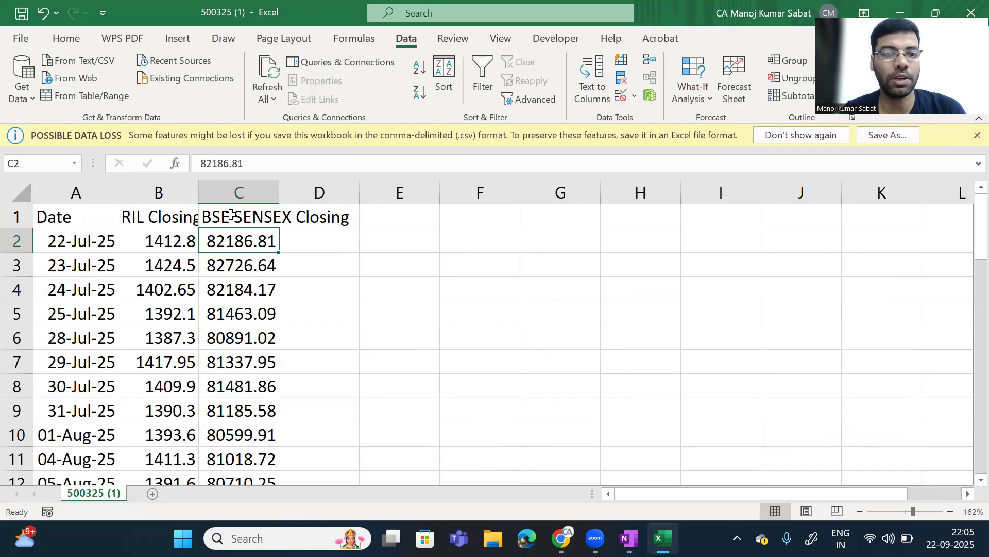
Fit columns B and C to their contents and make the header row bold.
double_click(198, 193)
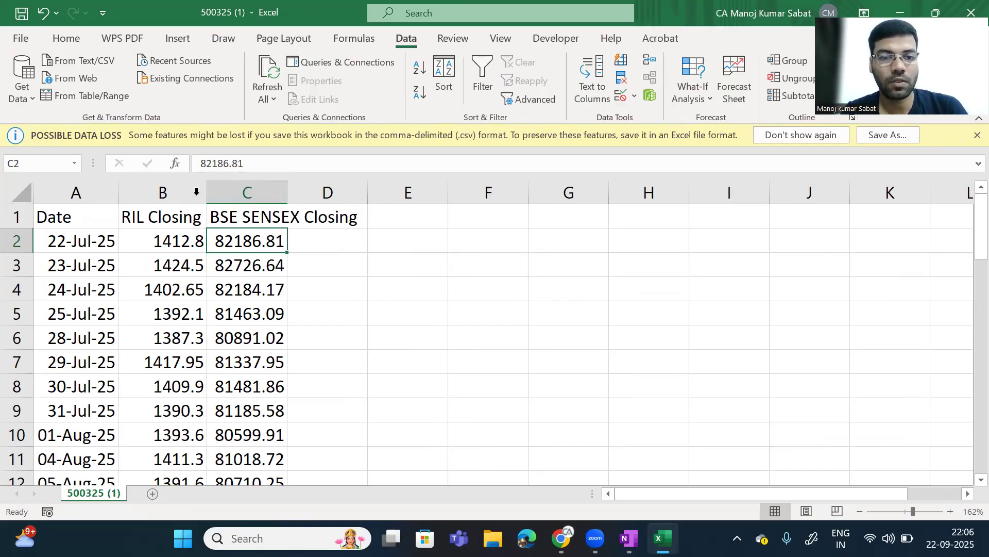
double_click(288, 188)
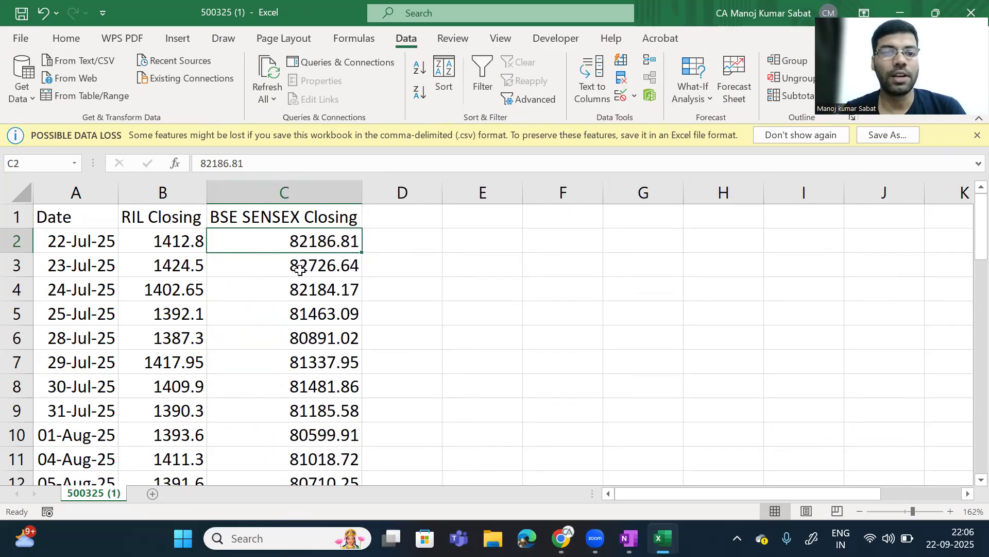
click(17, 218)
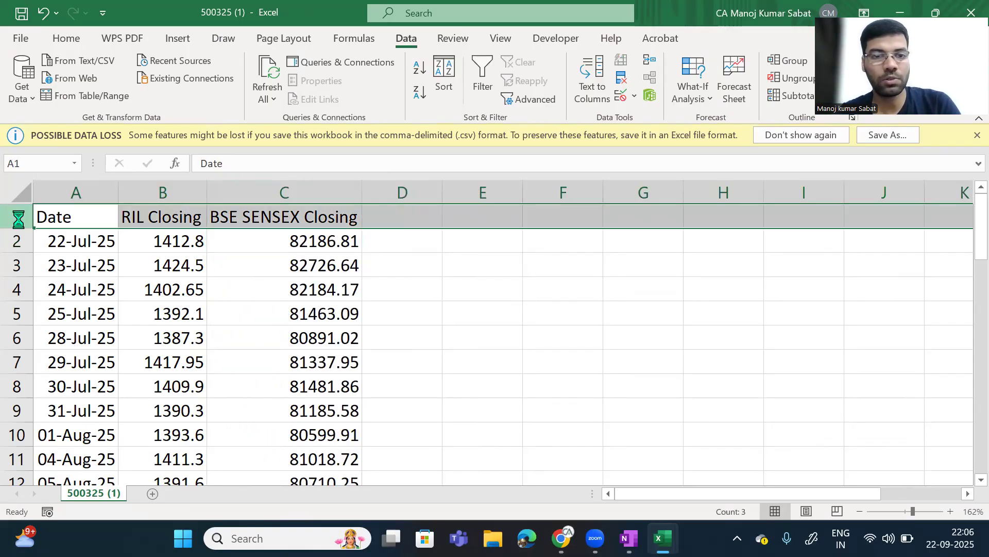
key(ctrl+b)
click(163, 223)
click(261, 215)
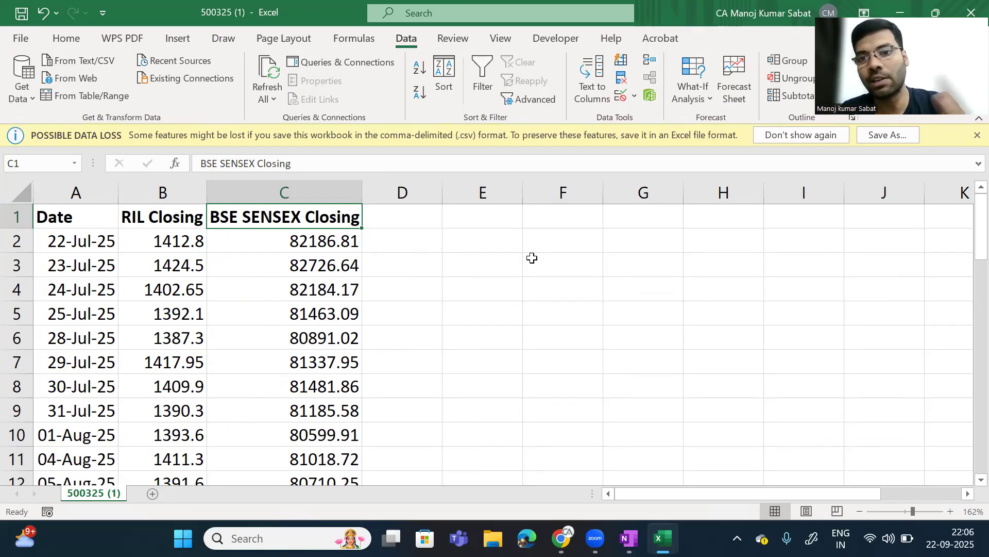
Enter the label Std Deviation of RIL in F2.
click(548, 241)
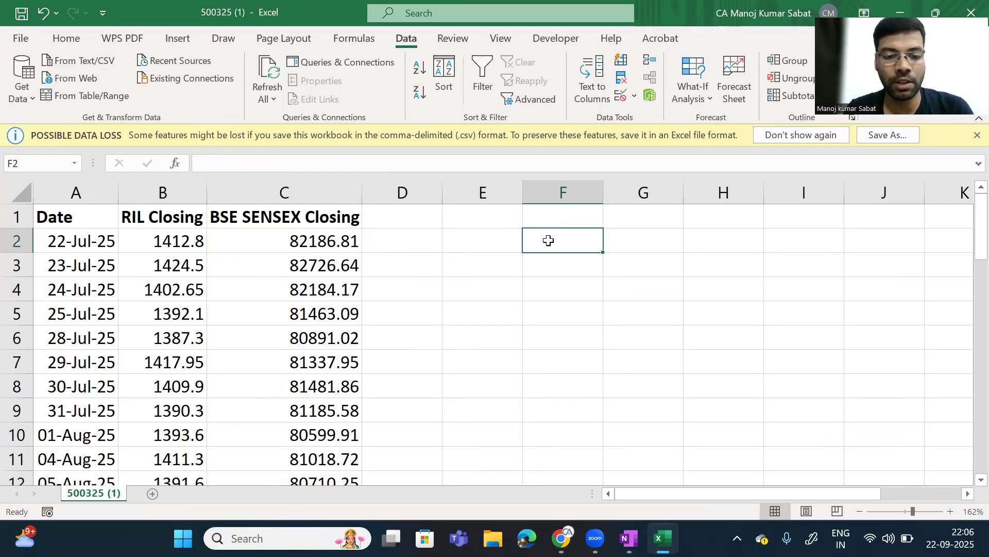
text(Std)
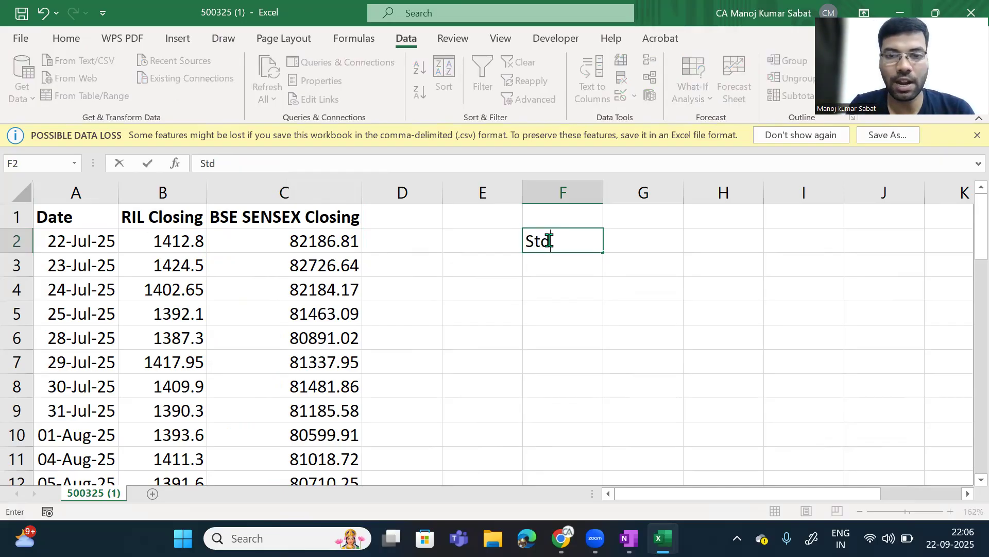
text( Devi)
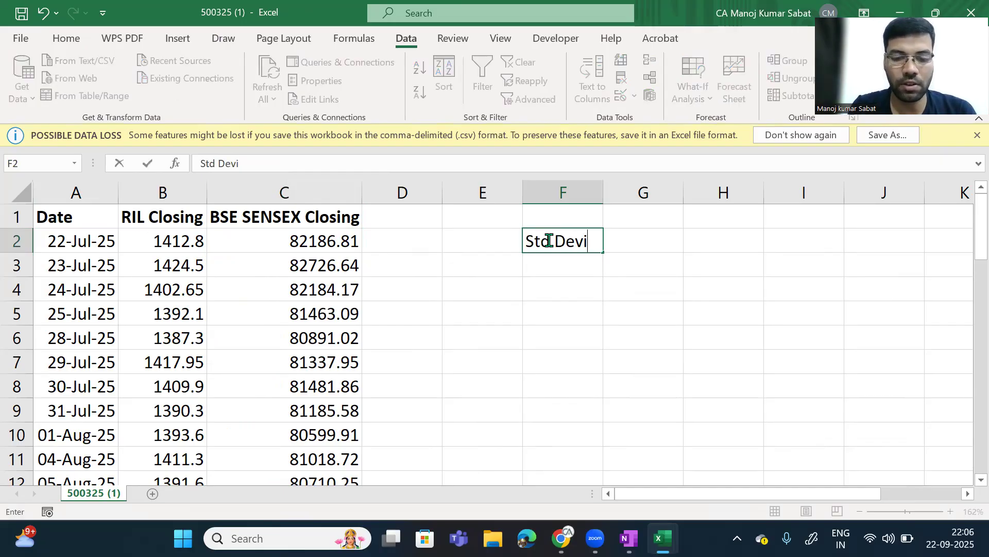
text(ation of)
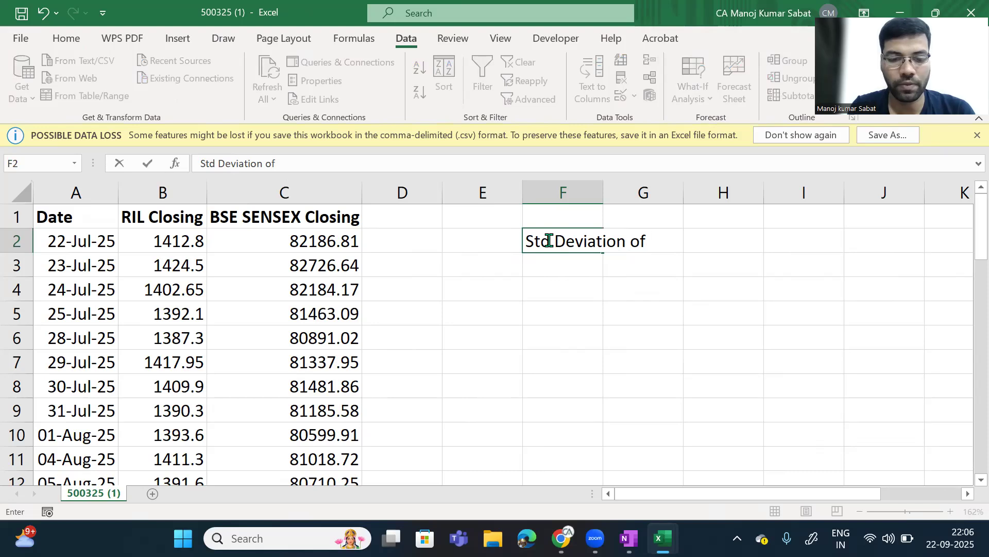
text( RIL)
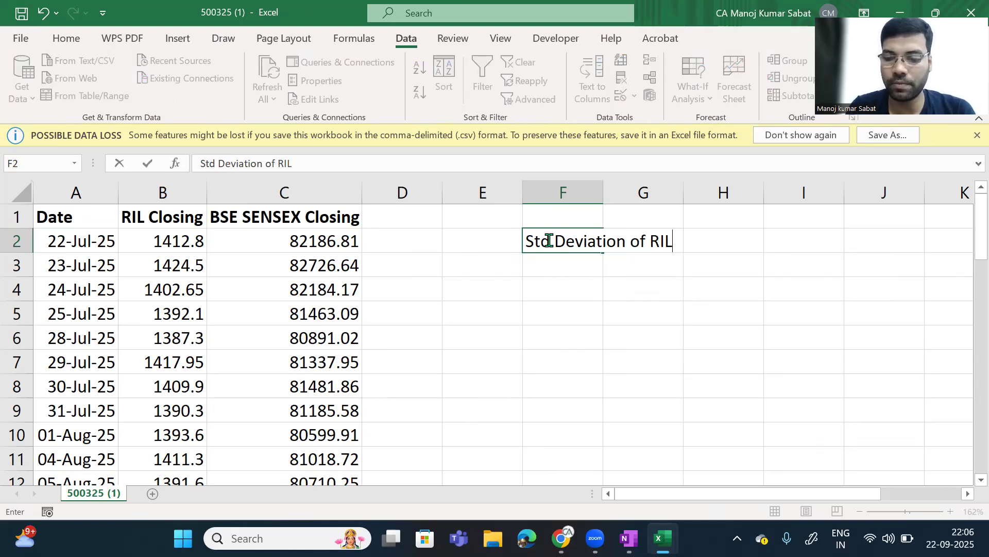
key(Return)
Enter the label Std Deviation of BSE SENSEX in F3.
text(Std )
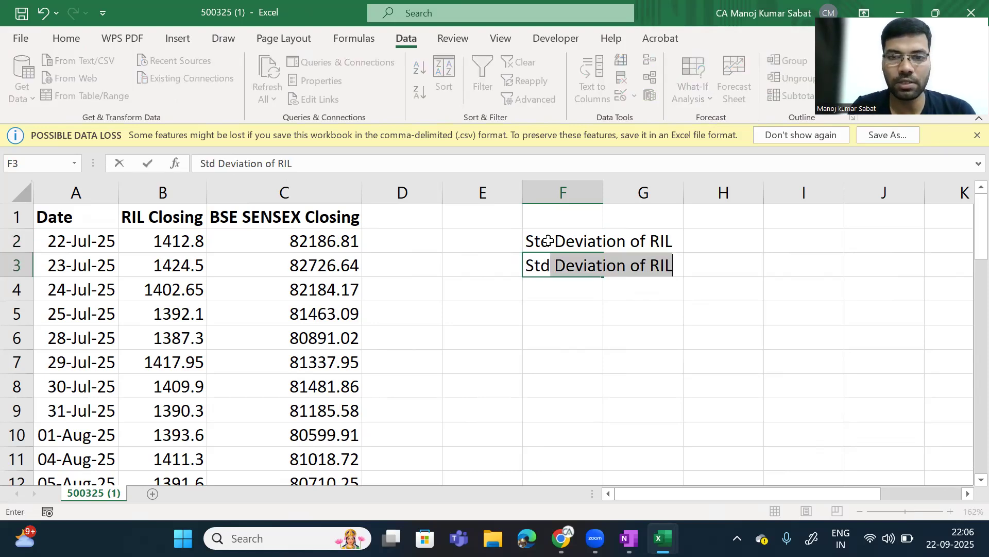
text(Devia)
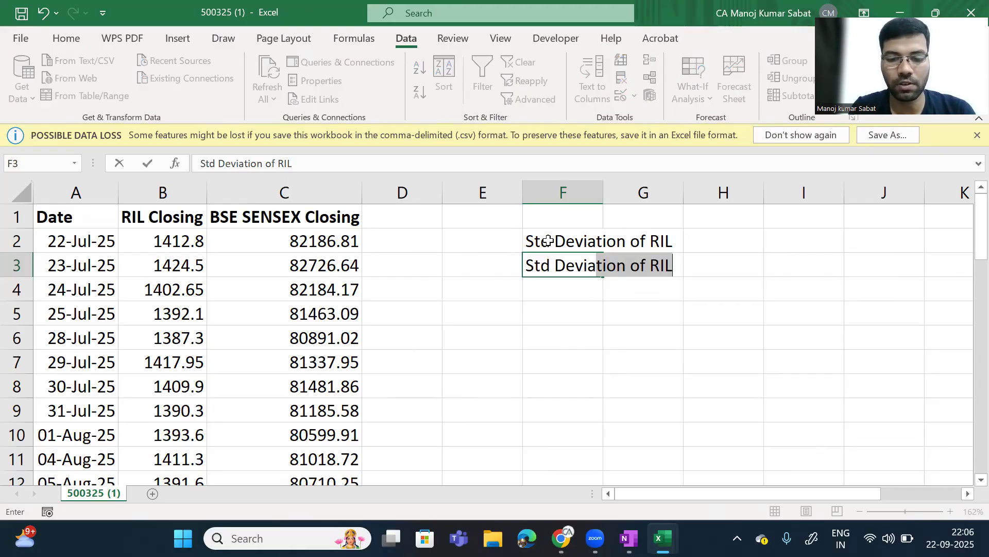
text(tion of )
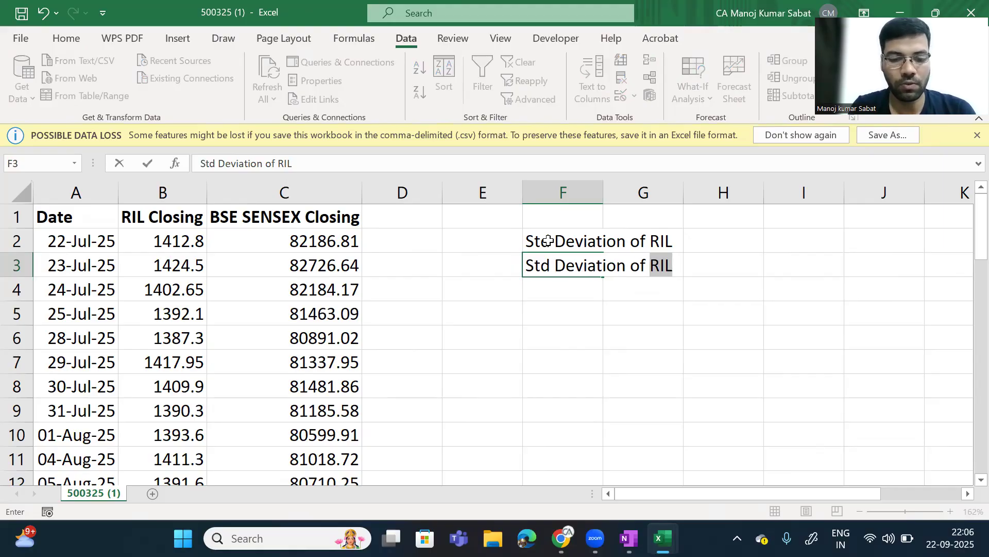
text(BSE SENSEX)
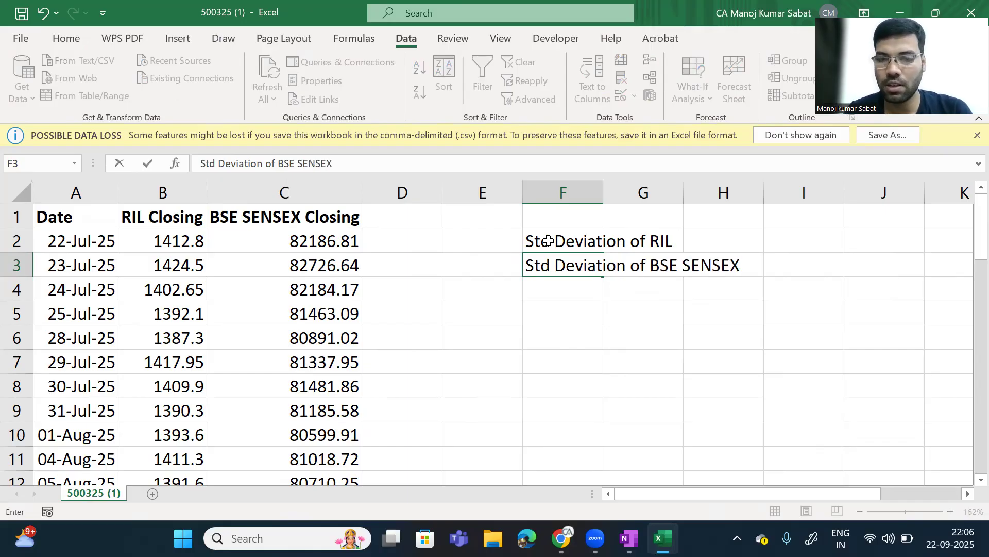
key(Return)
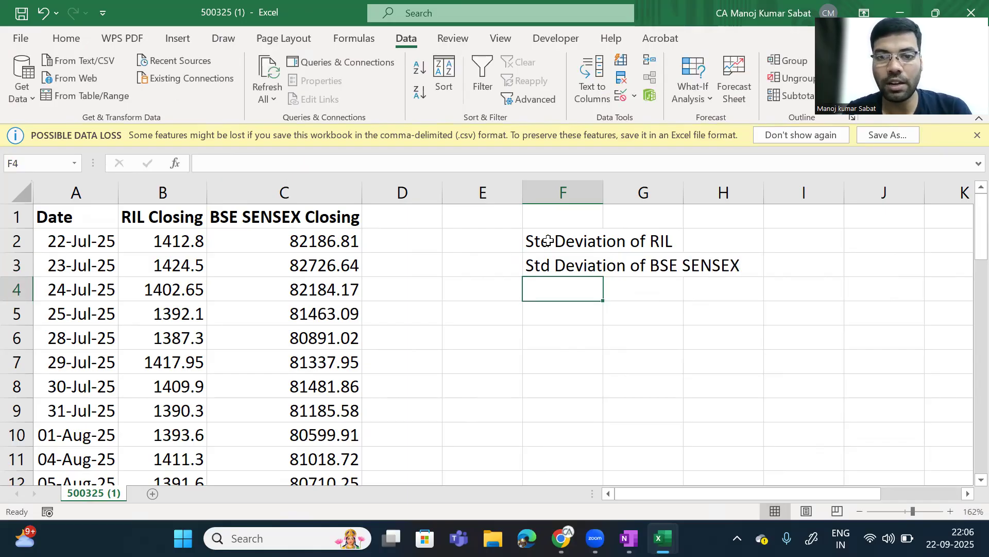
Enter the label Corr(RIL, BSE SENSEX) in F4.
text(Co)
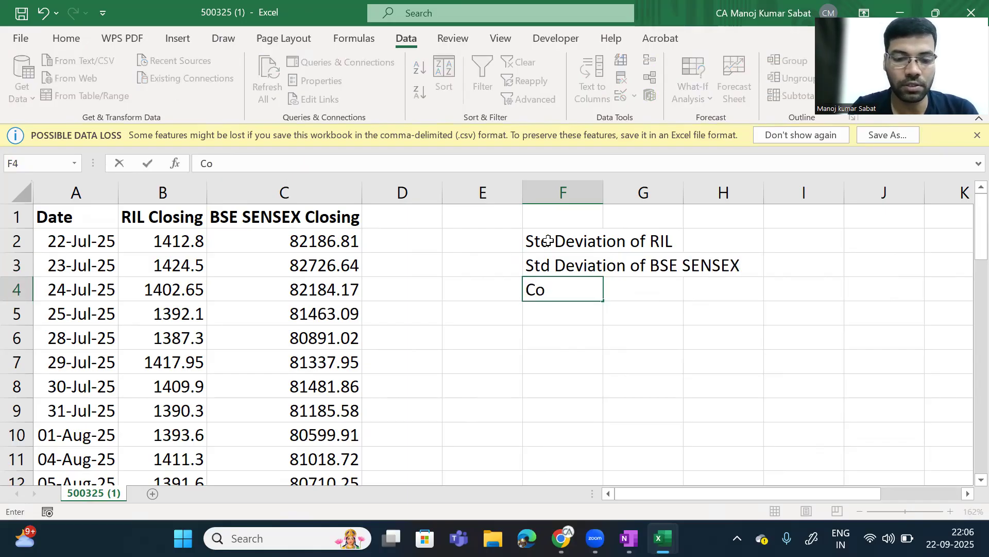
text(rr()
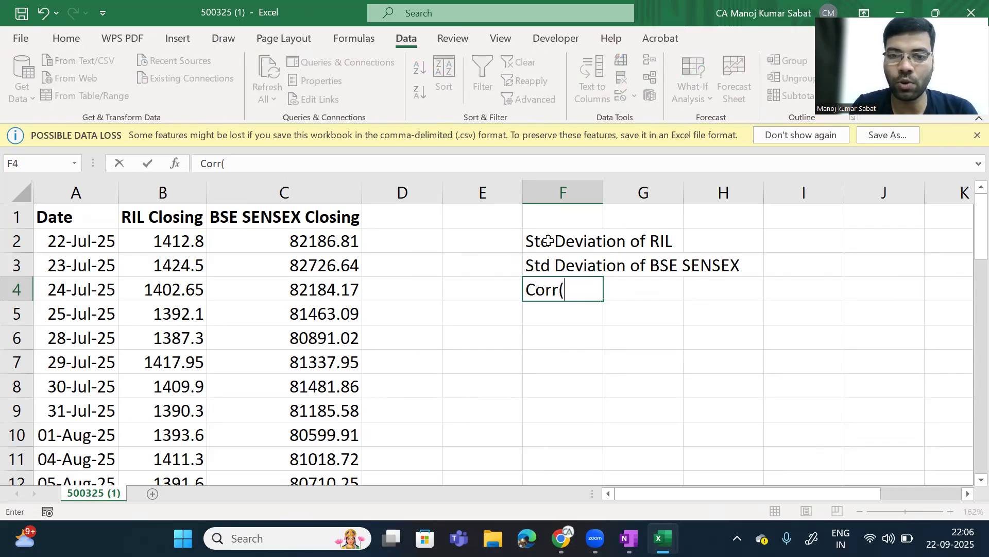
text(RIL, )
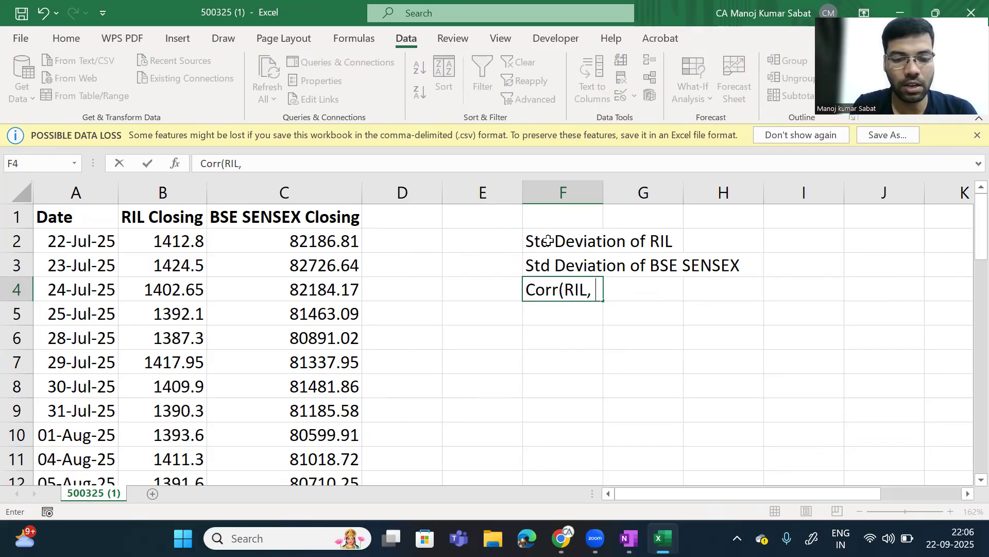
text(BSE SE)
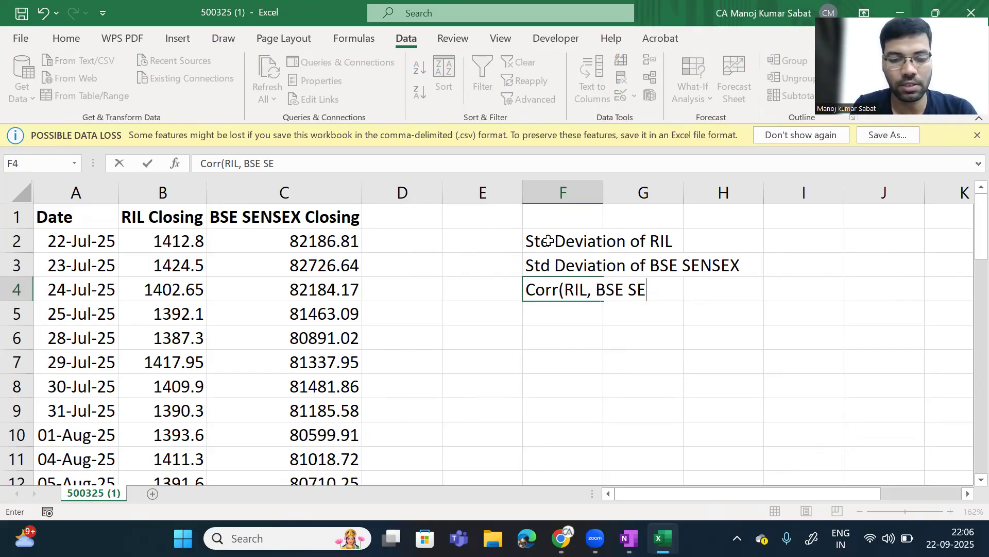
text(NSEX))
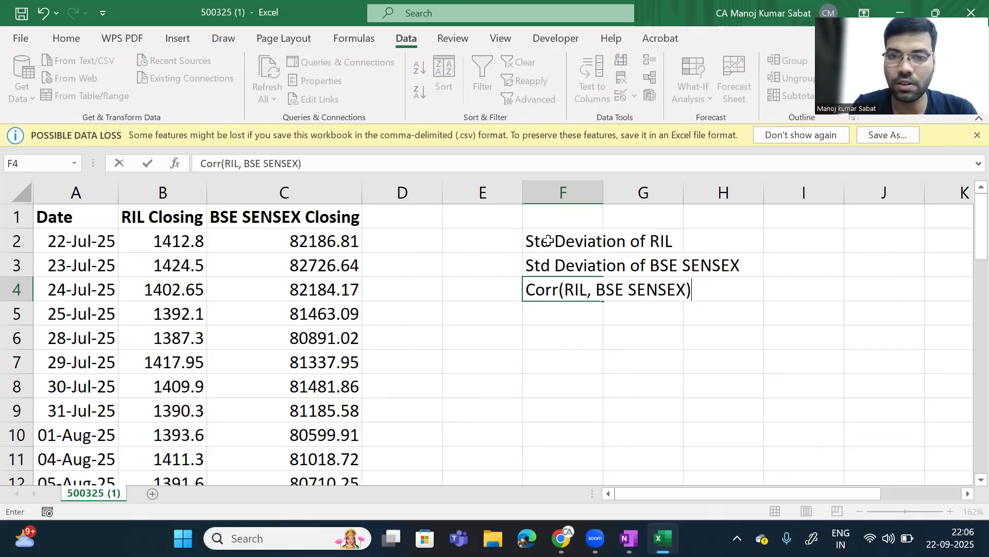
key(Return)
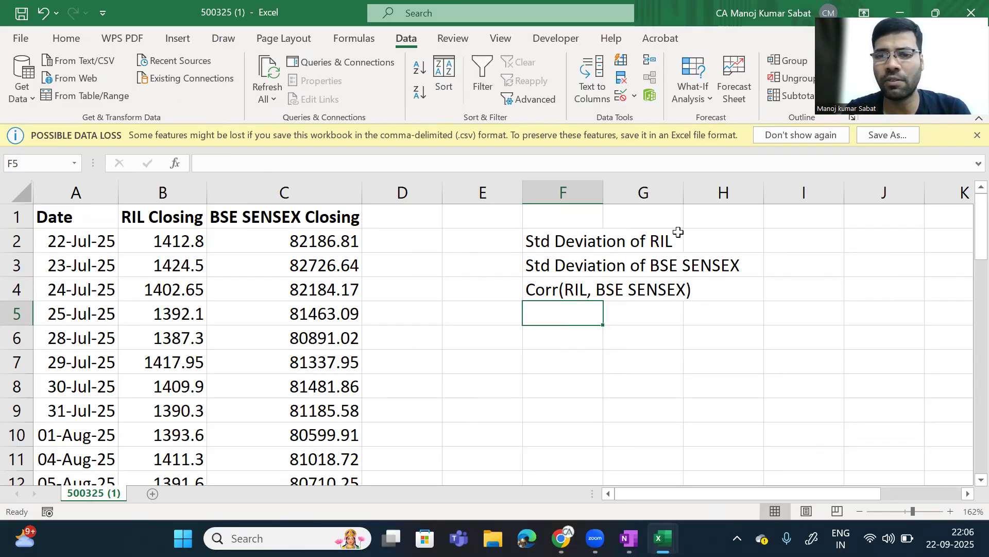
click(797, 244)
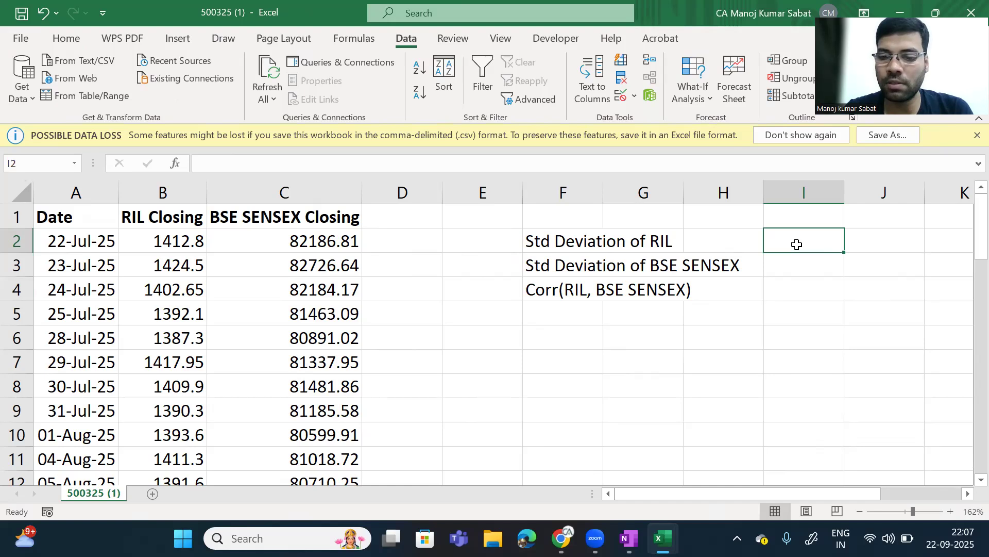
text(=)
text(()
key(BackSpace)
text(Std)
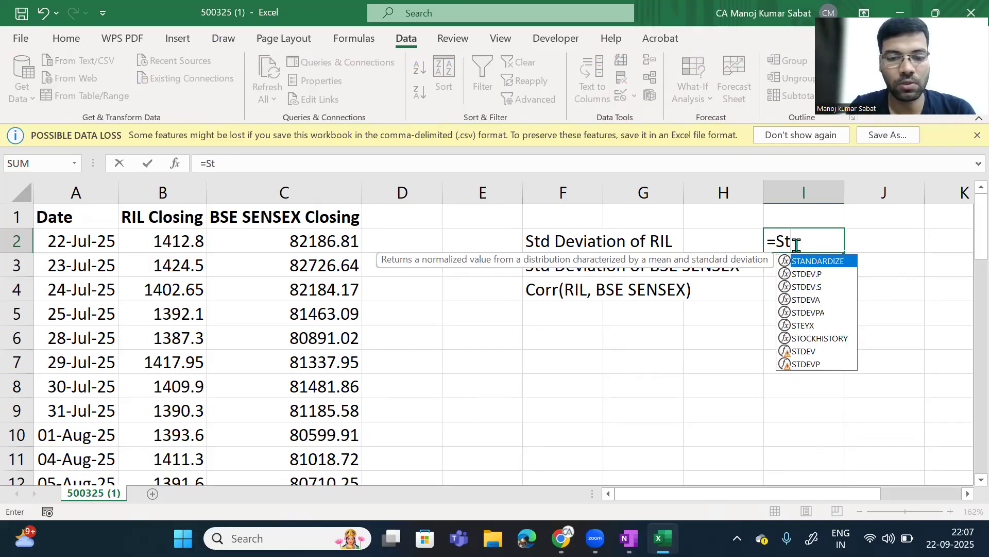
key(Down)
key(Tab)
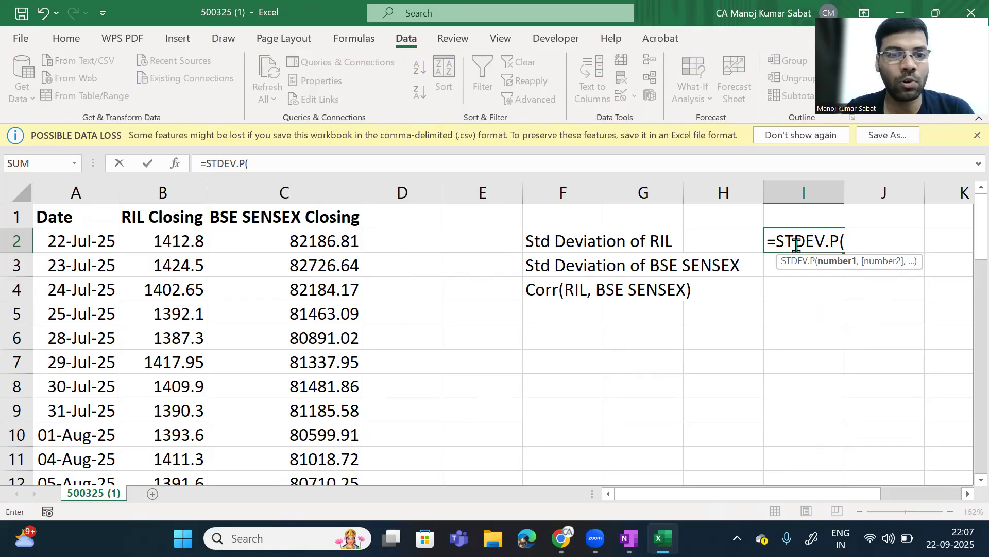
click(184, 241)
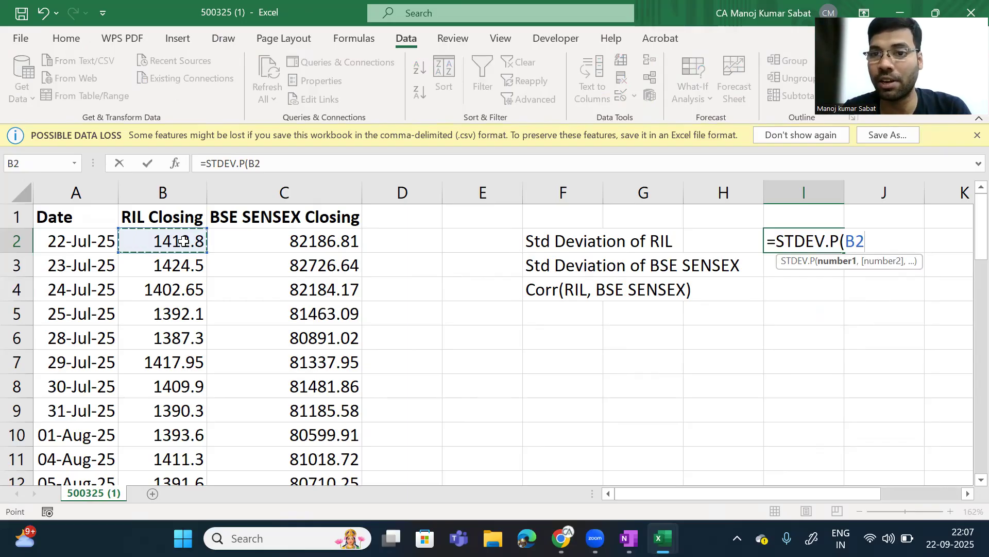
key(Escape)
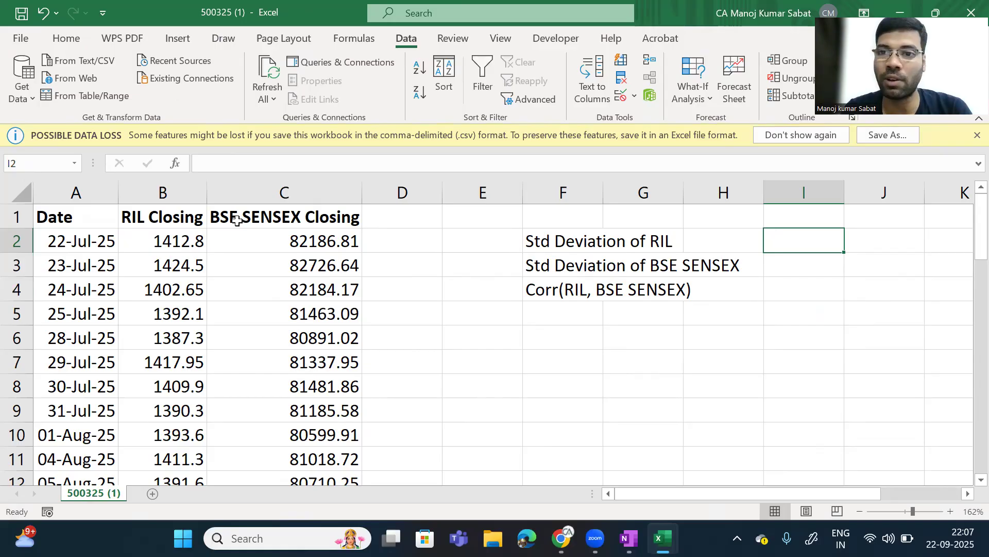
Enter the header % Change of RIL in D1.
click(403, 224)
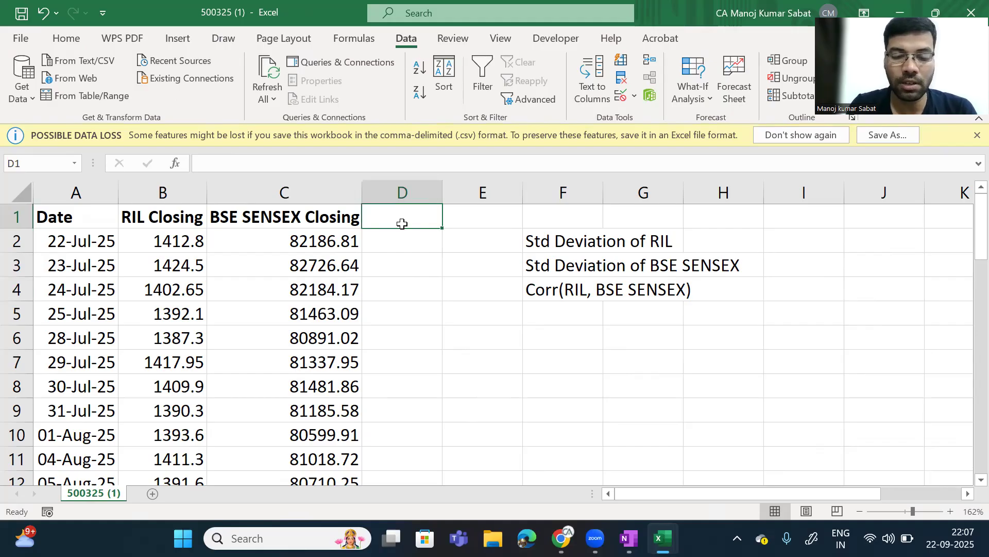
text(% C)
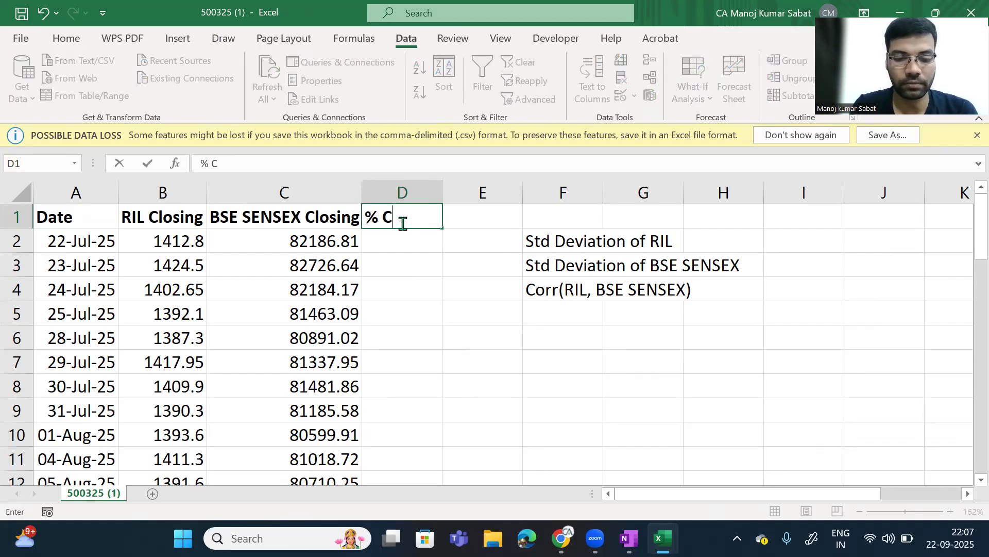
text(hange)
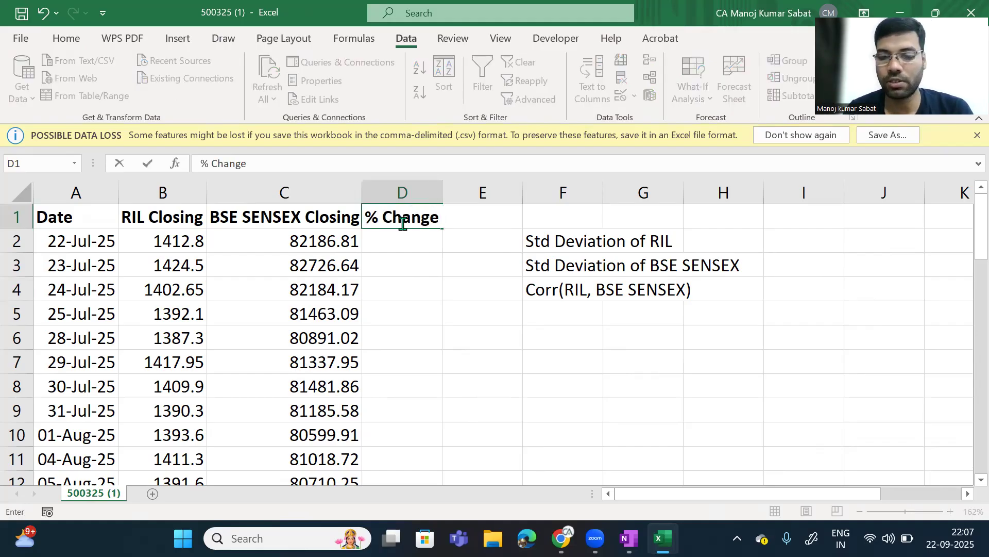
text(of RL)
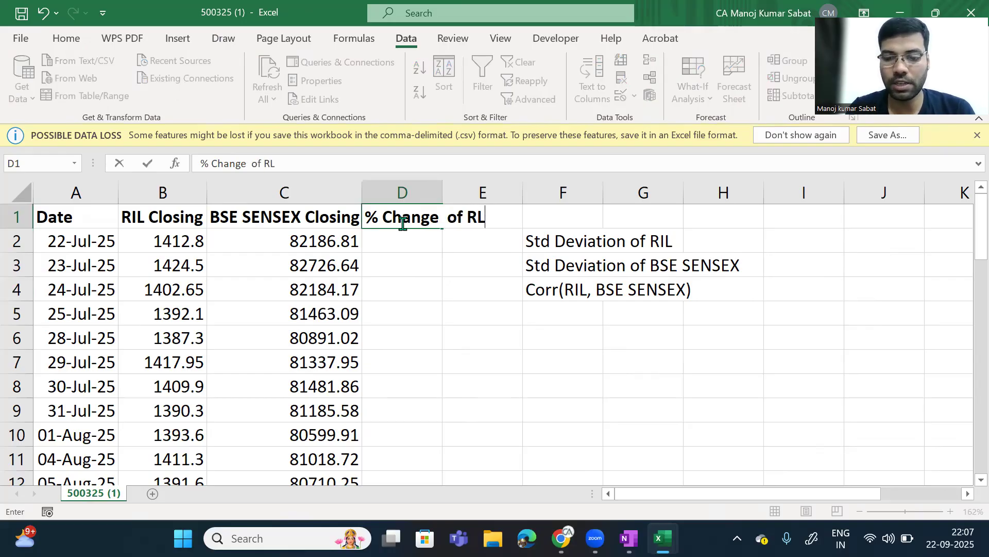
key(BackSpace)
text(IL)
key(Tab)
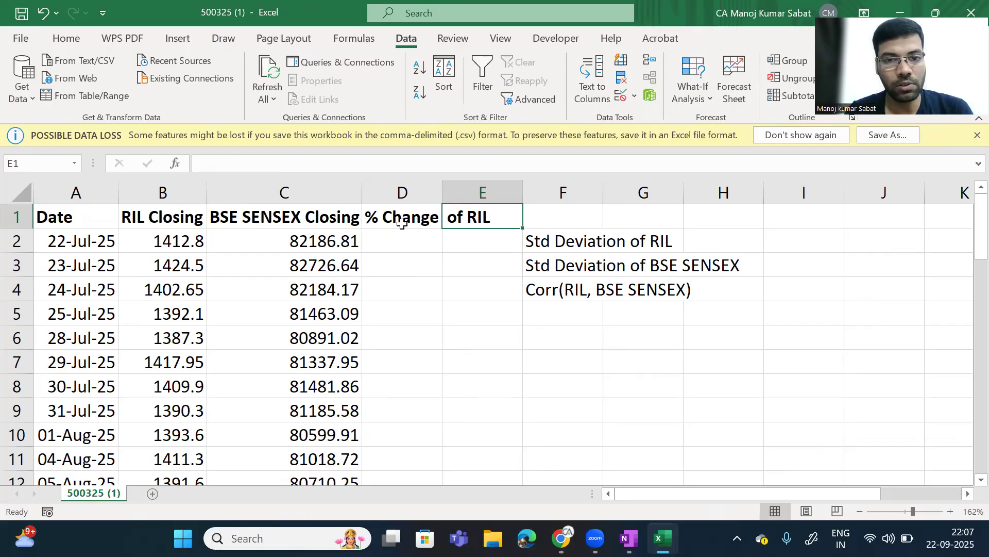
Copy the D1 header into E1 and change its text to % Change of BSE SENSEX.
click(402, 222)
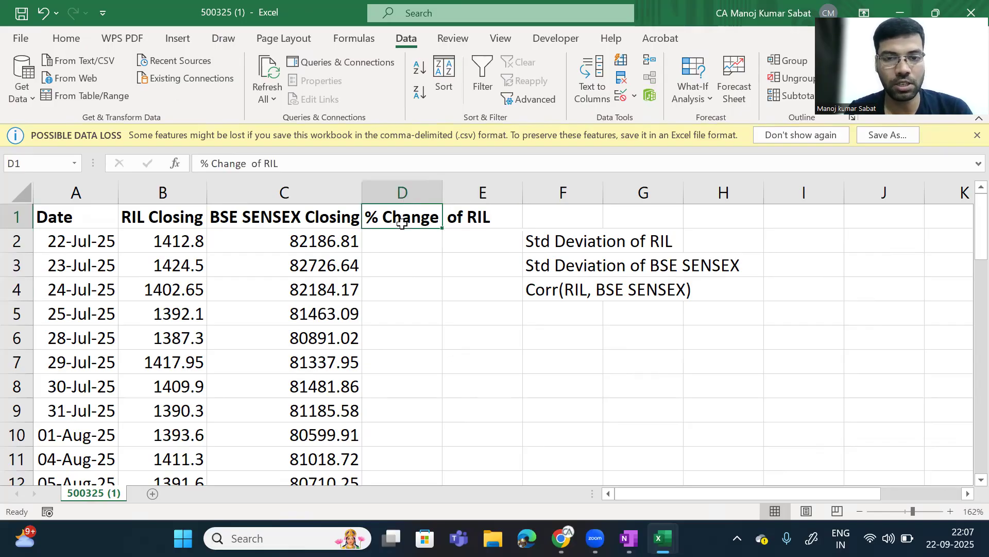
key(ctrl+c)
key(Right)
key(ctrl+v)
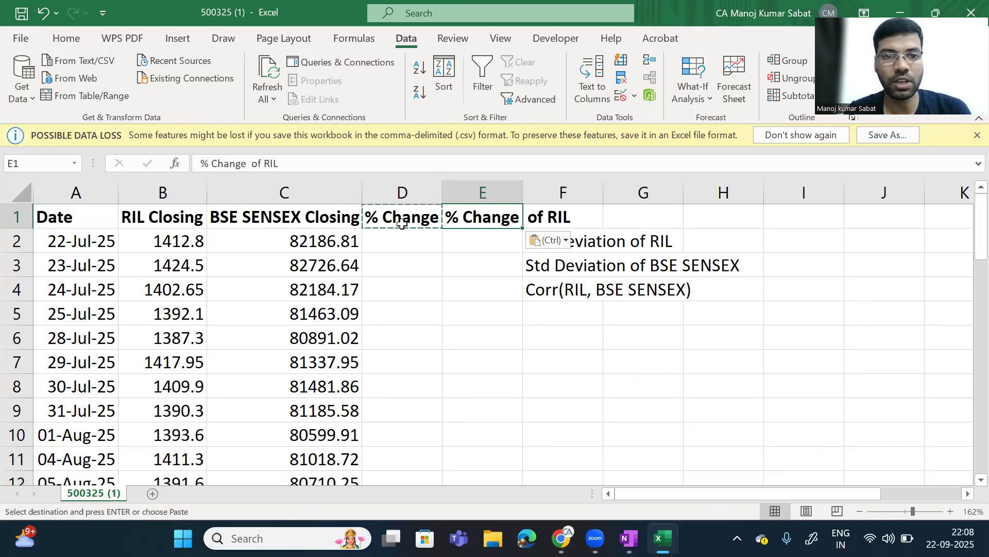
click(340, 167)
key(BackSpace)
key(BackSpace)
key(BackSpace)
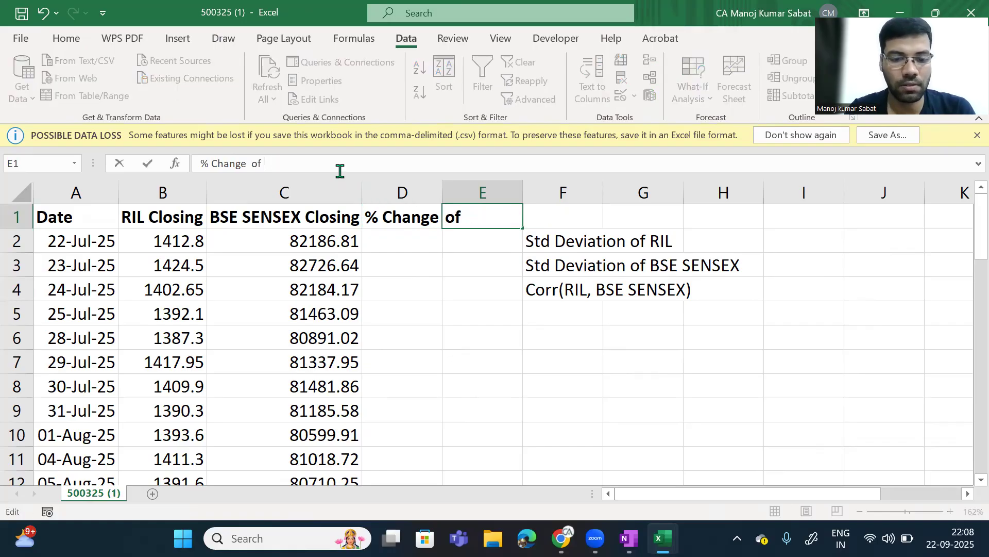
text(BSE S)
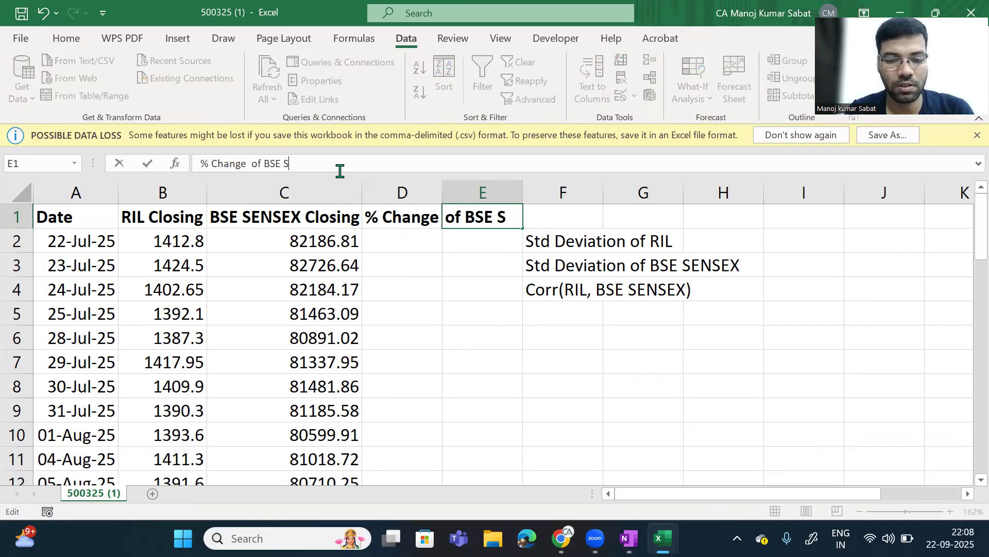
text(ENSEX)
key(Return)
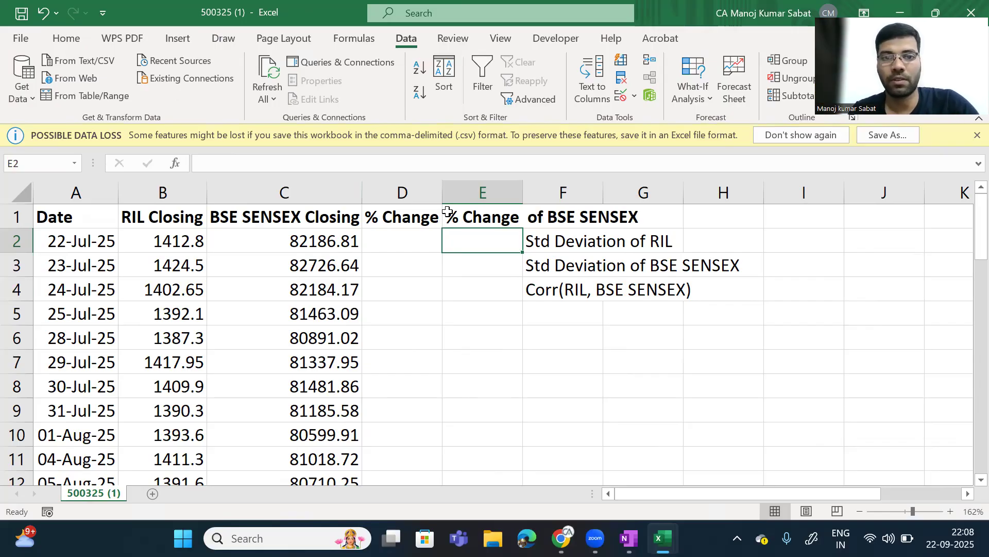
Calculate RIL's daily percentage change for 23-Jul-25 in D3 with the formula =(B3-B2)/B2.
click(393, 264)
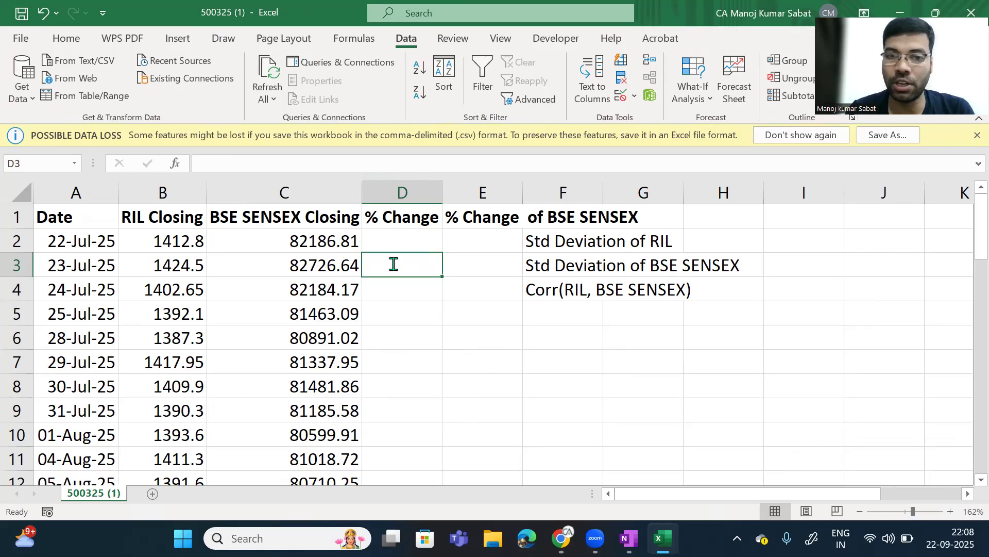
text(=)
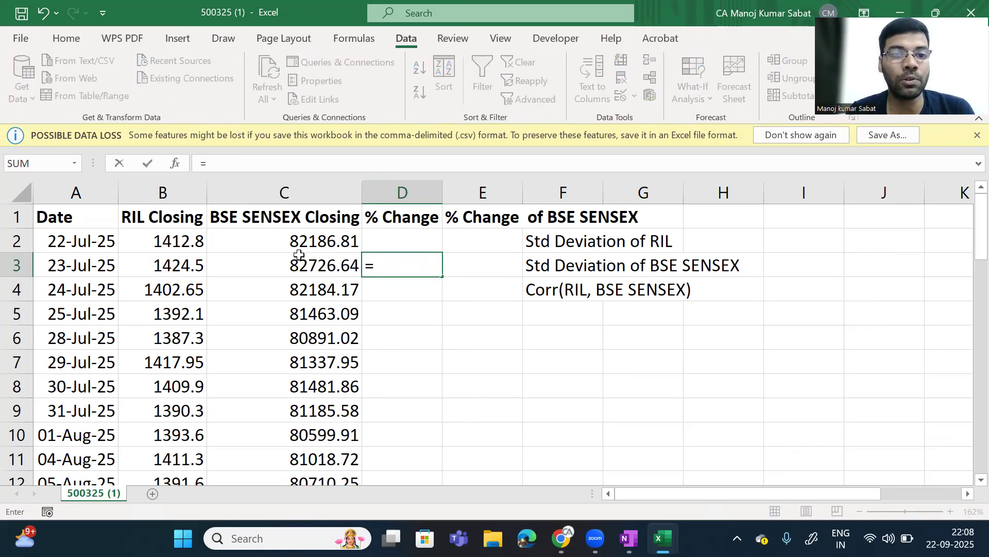
text(()
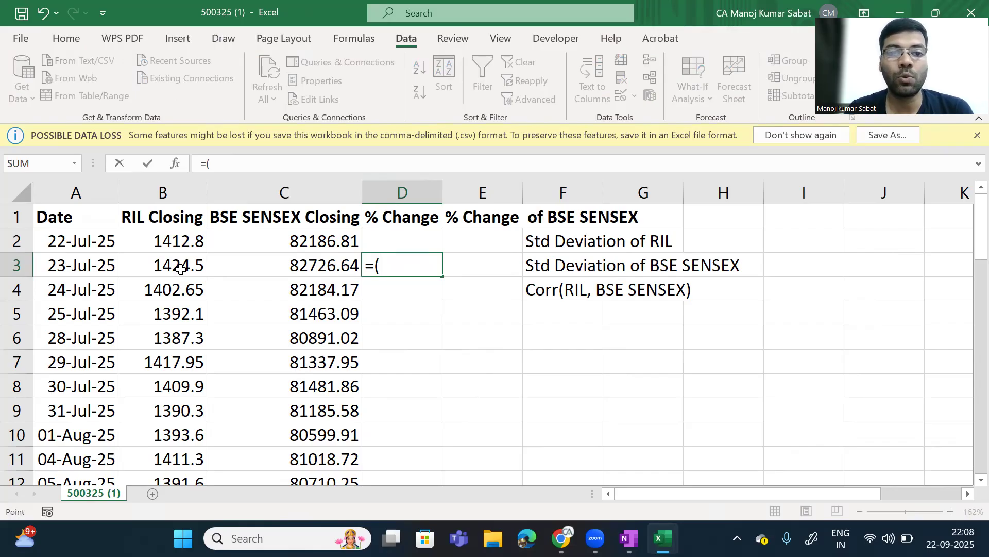
click(180, 268)
text(-)
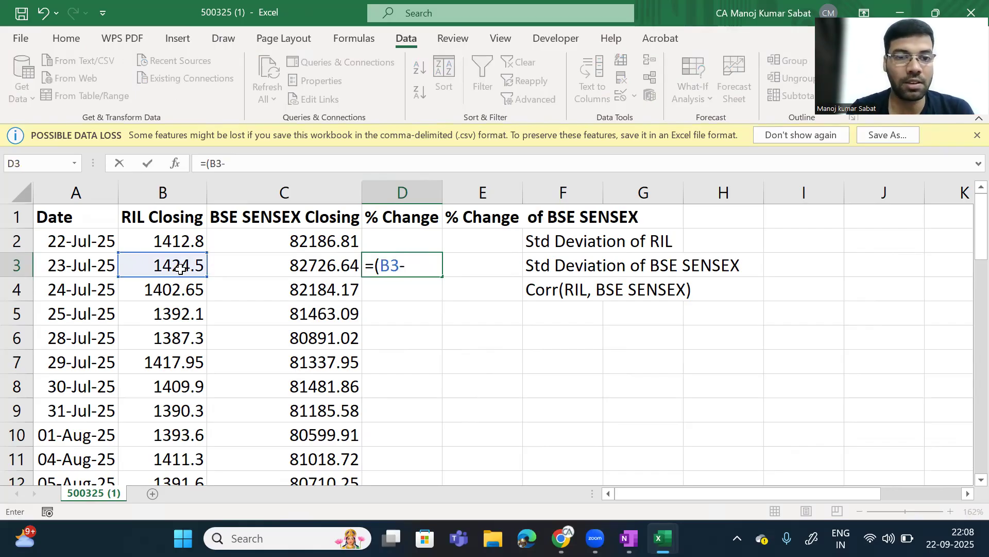
click(180, 240)
text()/)
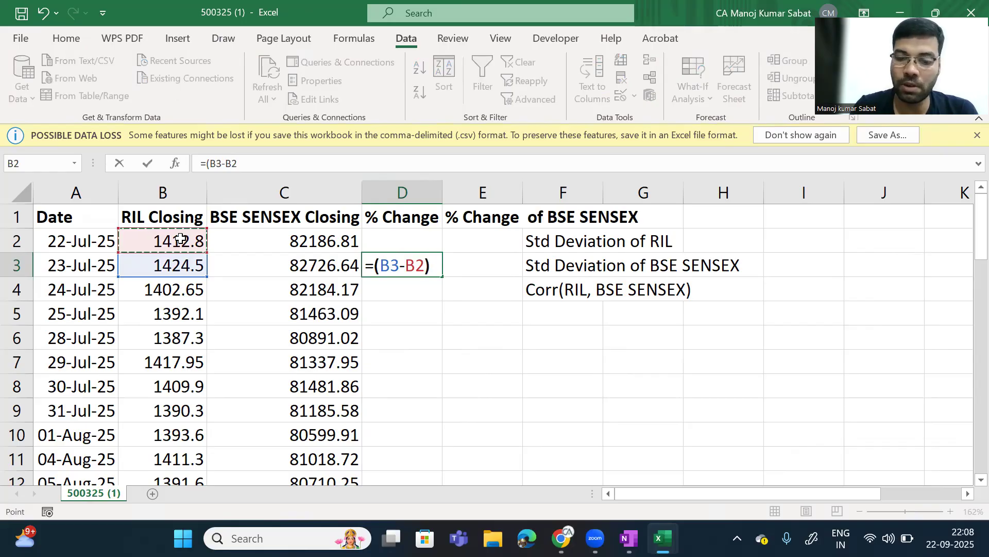
click(180, 239)
key(Return)
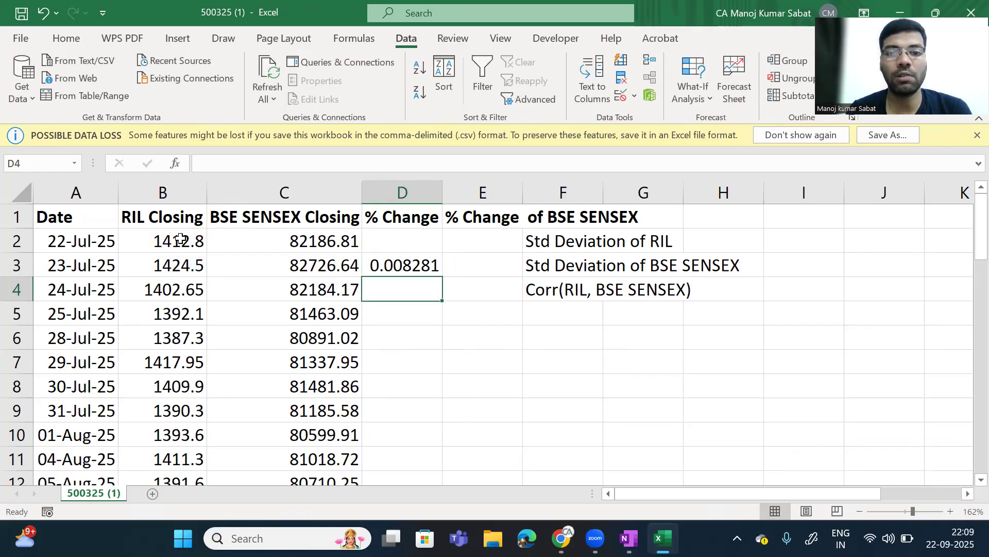
Fill the RIL percentage change formula from D3 down to the last date row.
click(391, 264)
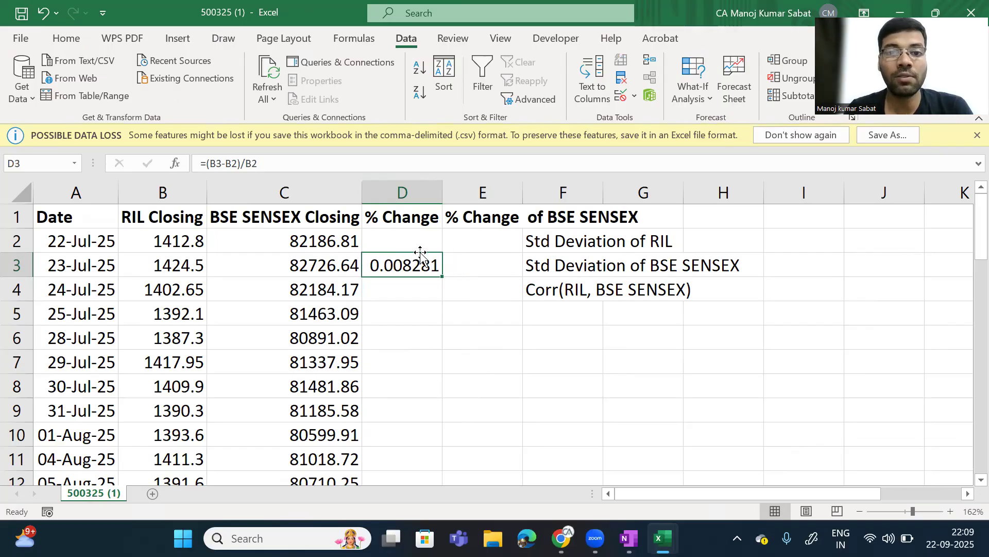
click(401, 242)
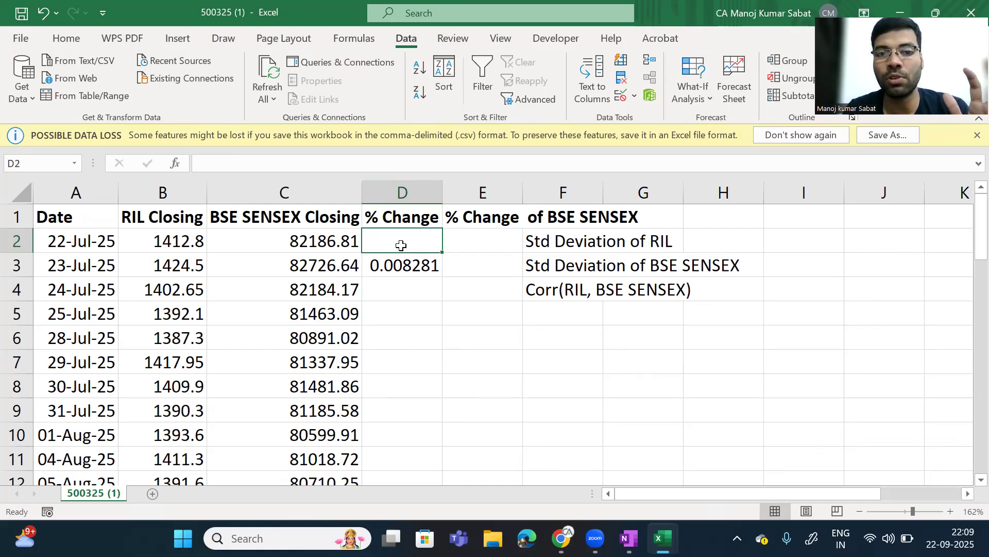
click(83, 240)
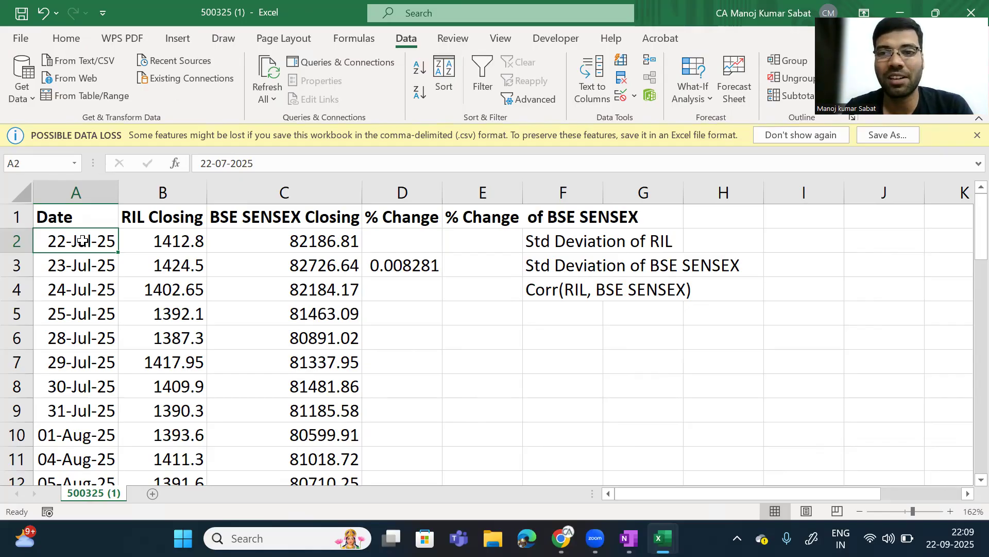
click(402, 266)
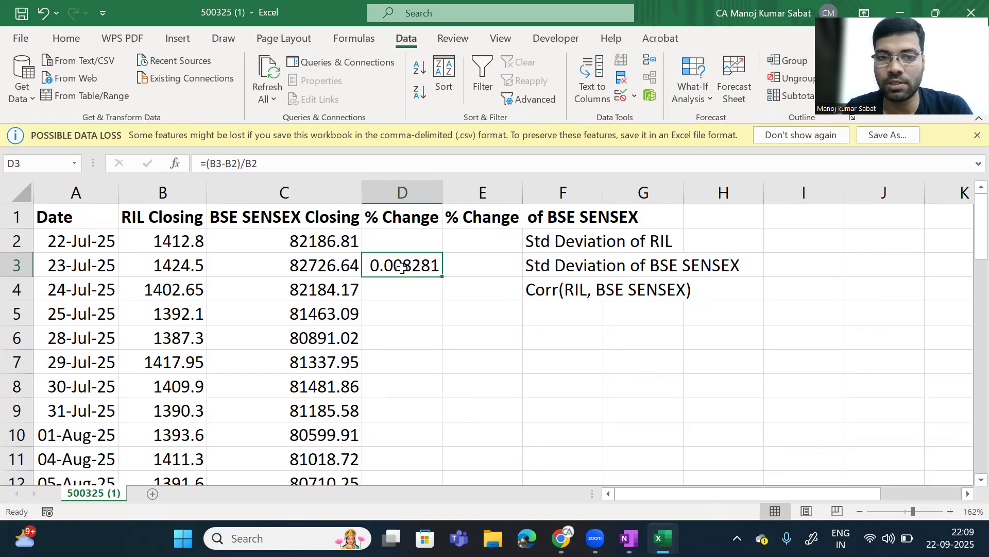
double_click(442, 277)
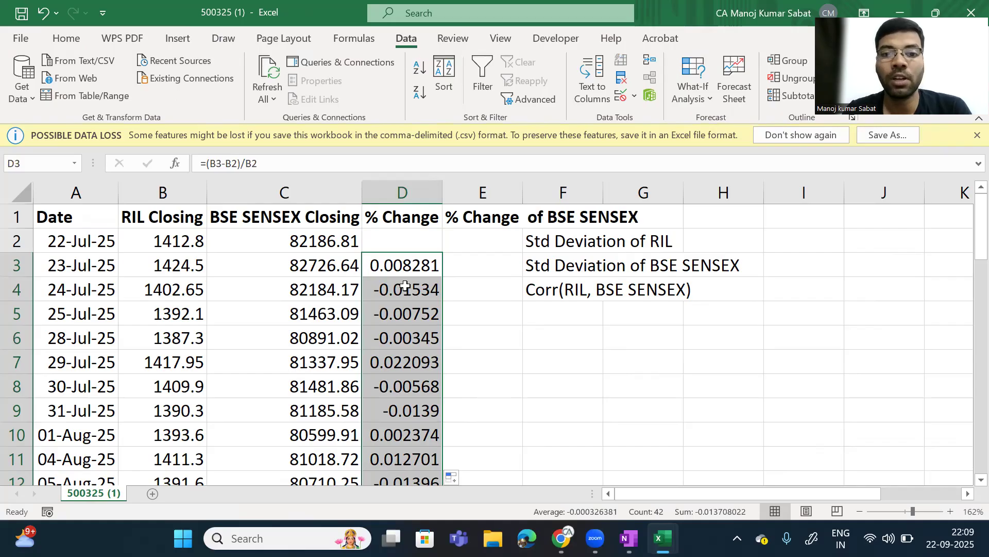
Check the filled RIL percentage change formulas in column D row by row against the closing prices.
click(387, 313)
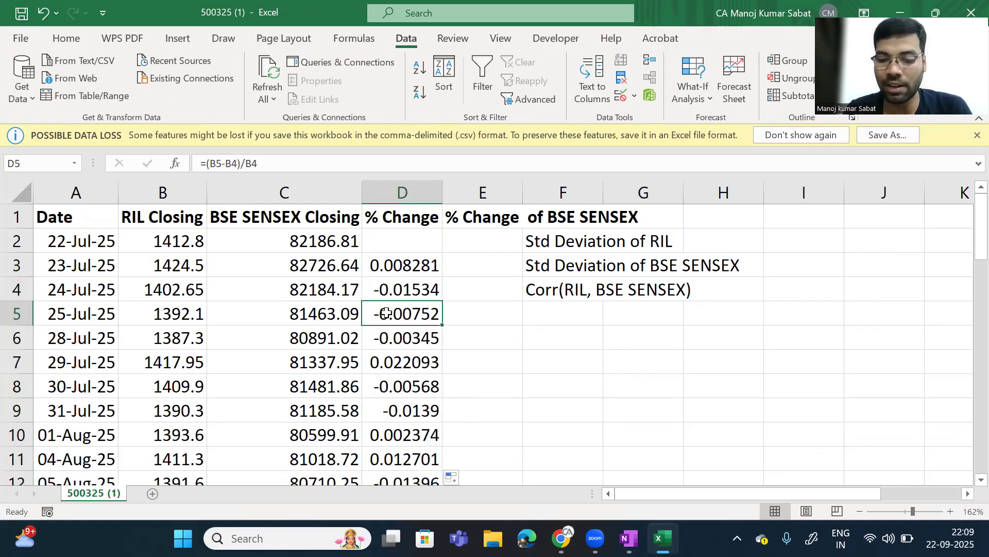
key(Down)
key(Down)
key(Down)
key(Down)
key(Down)
key(Down)
key(Down)
key(Down)
key(Up)
key(Up)
key(Up)
key(Up)
key(Up)
key(Up)
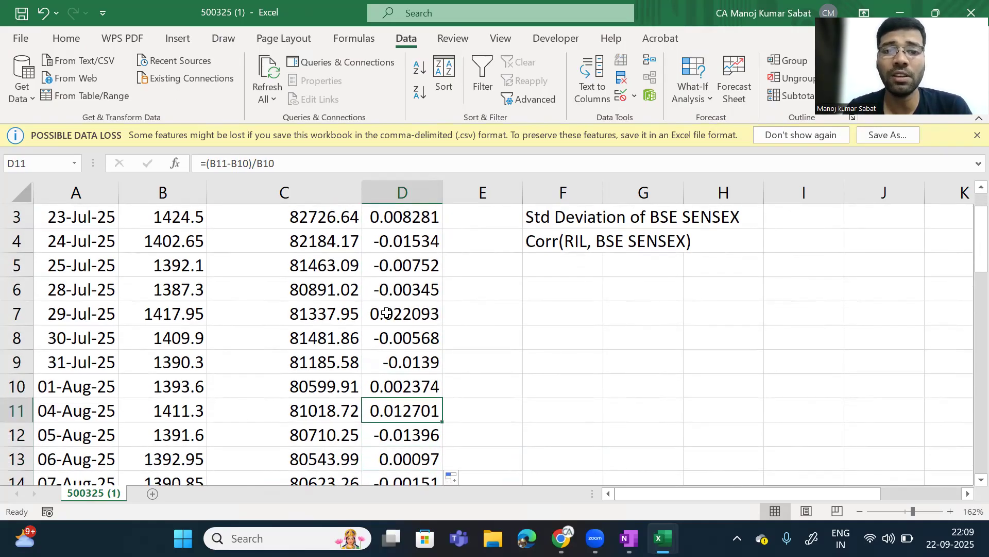
key(Up)
key(Up)
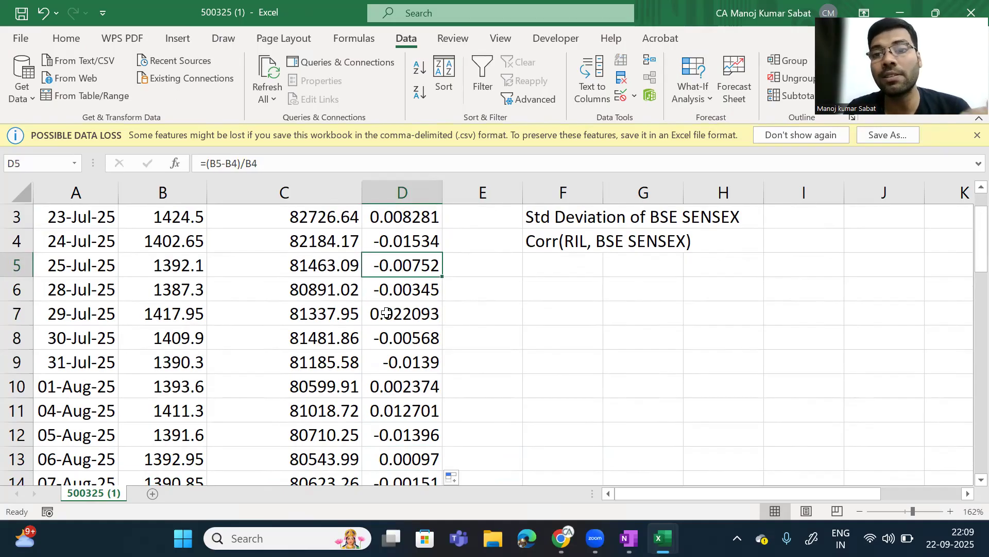
key(Up)
key(Up)
key(Up)
key(Down)
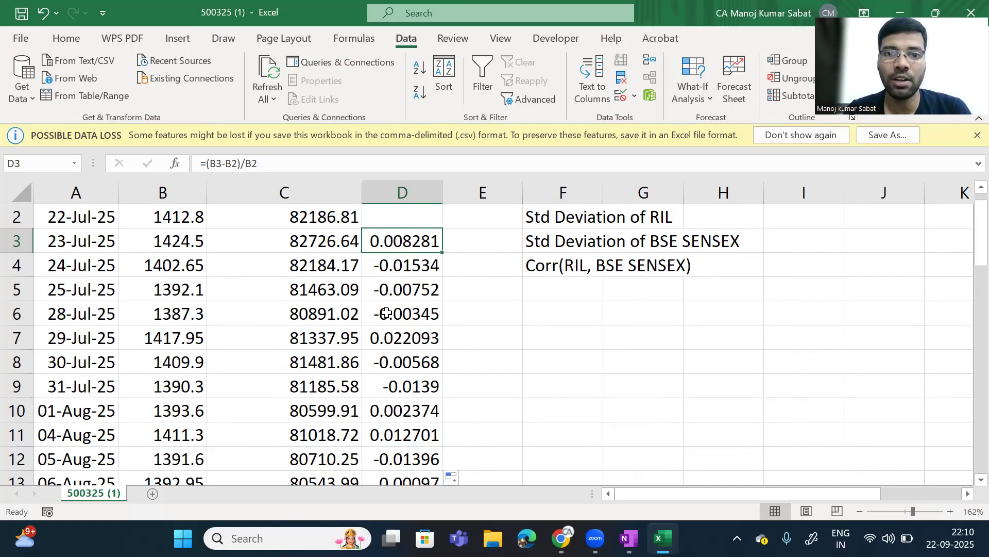
Calculate the BSE SENSEX daily percentage change for 23-Jul-25 in E3 with the formula =(C3-C2)/C2.
scroll(387, 313, up, 1)
click(479, 262)
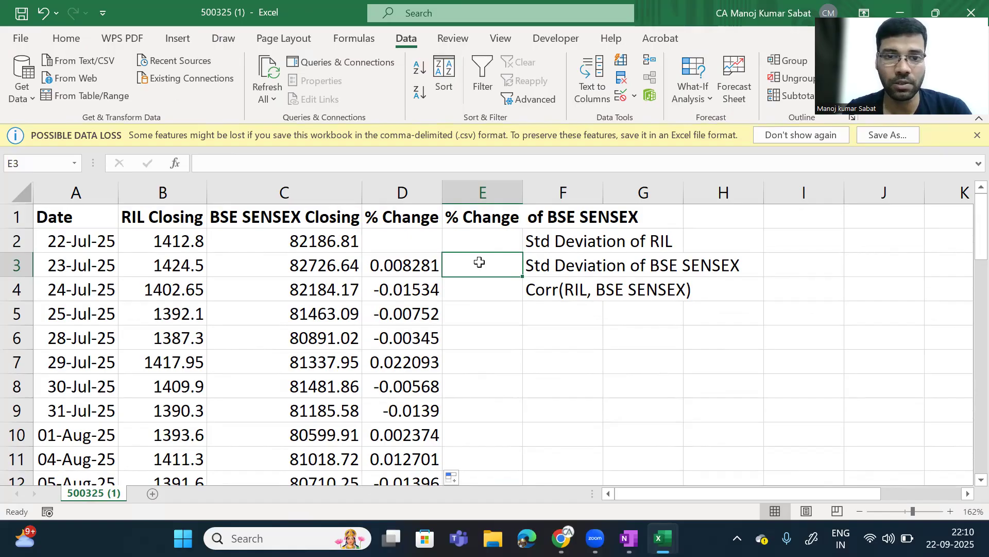
text(=()
key(BackSpace)
text(()
click(326, 261)
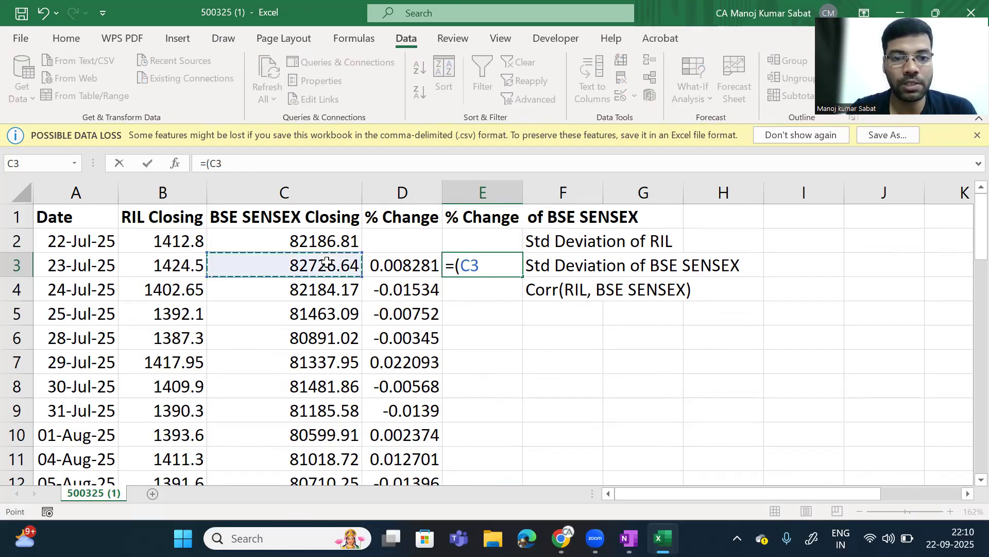
text(-)
click(323, 235)
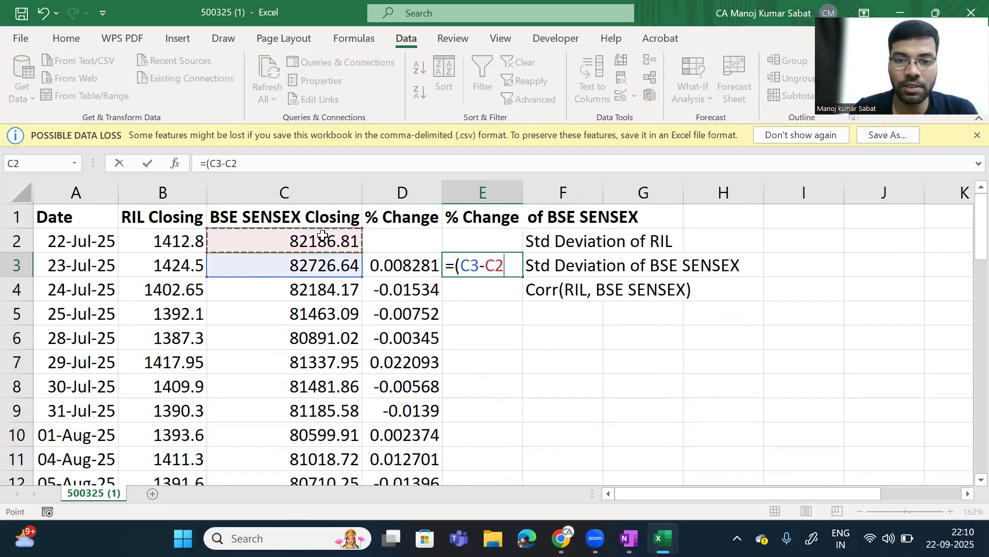
text())
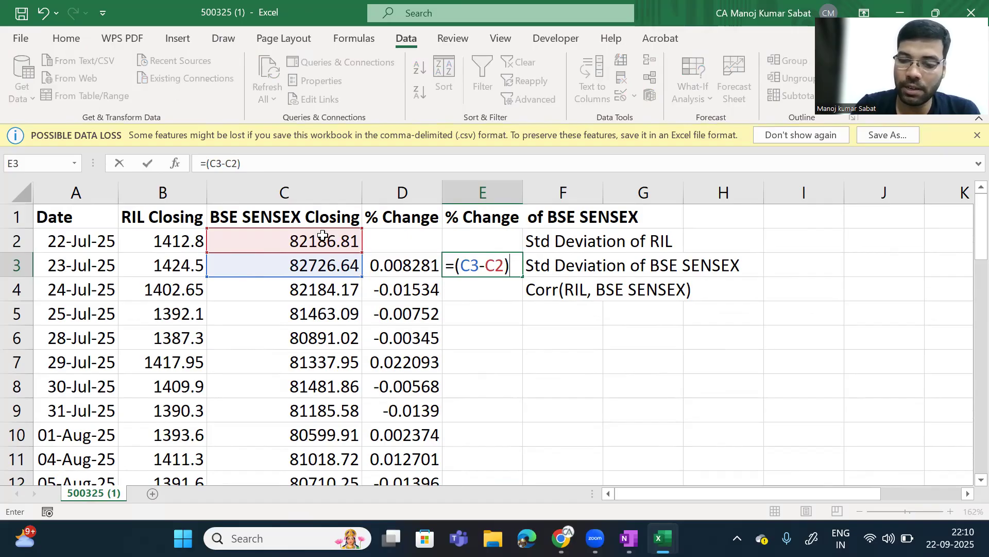
text(/)
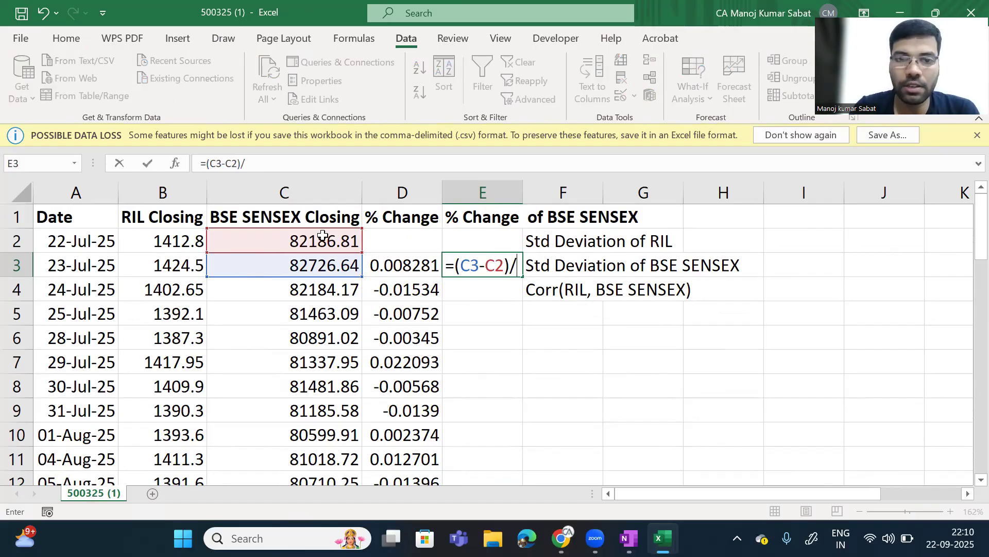
click(322, 242)
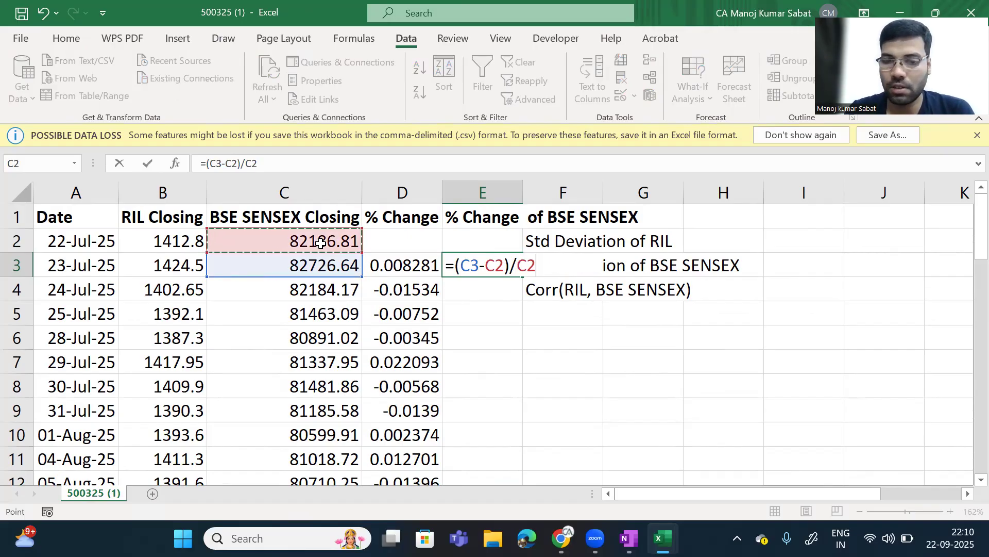
key(Return)
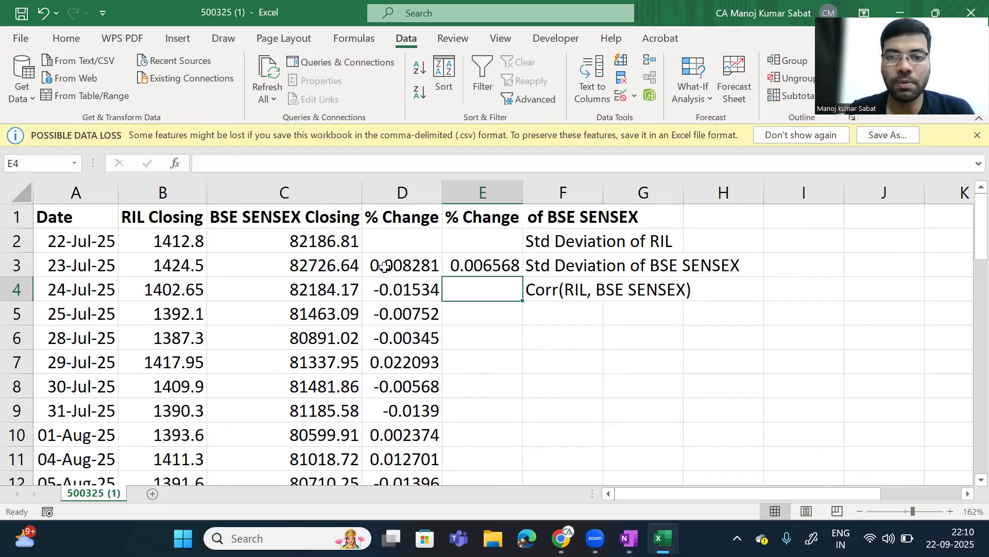
Fill the BSE SENSEX percentage change formula from E3 down to the last date row and check the formulas in E3 and E4.
click(496, 269)
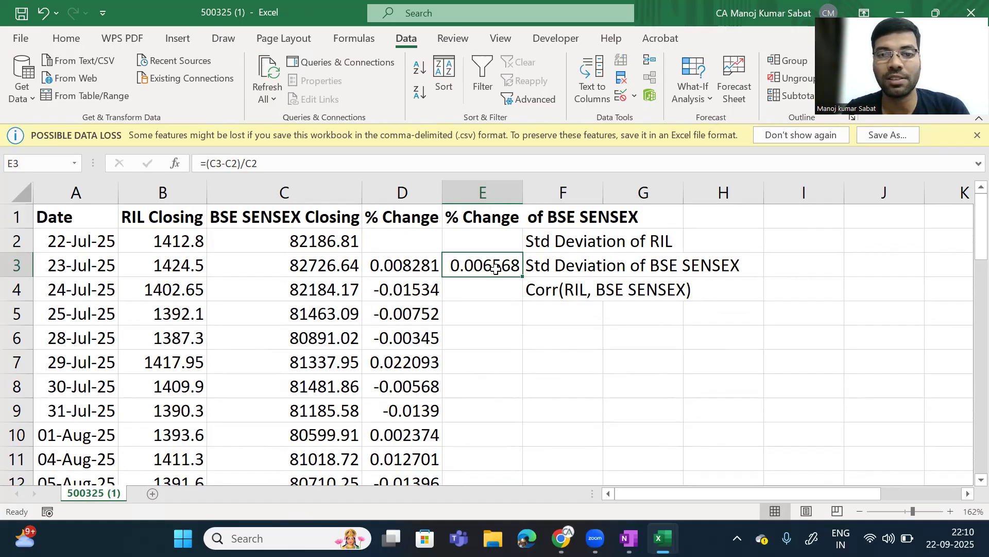
double_click(523, 278)
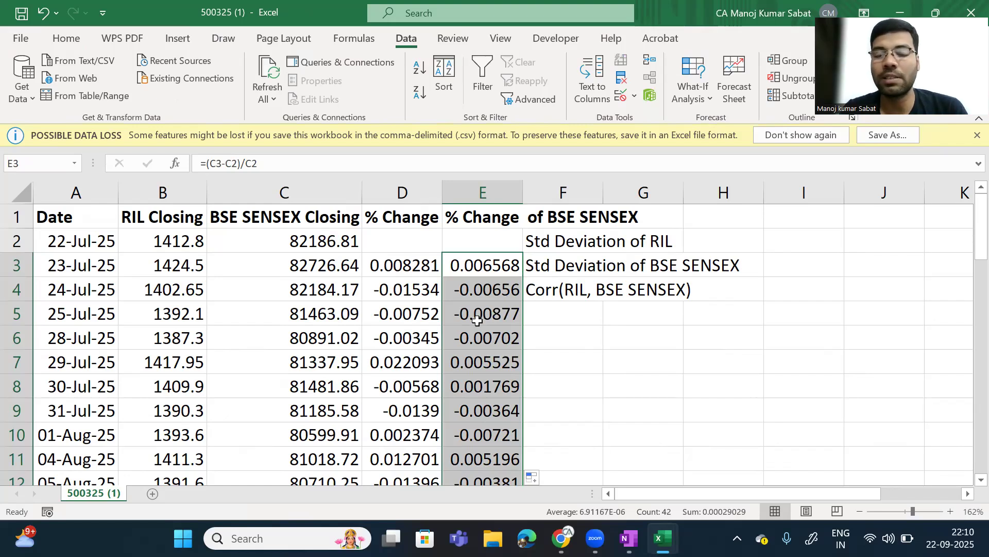
click(499, 267)
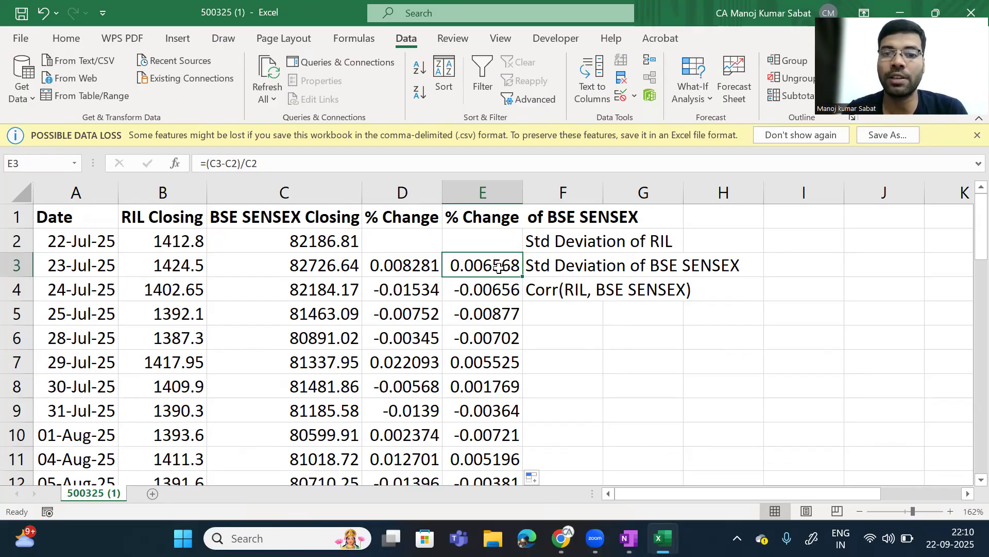
click(466, 292)
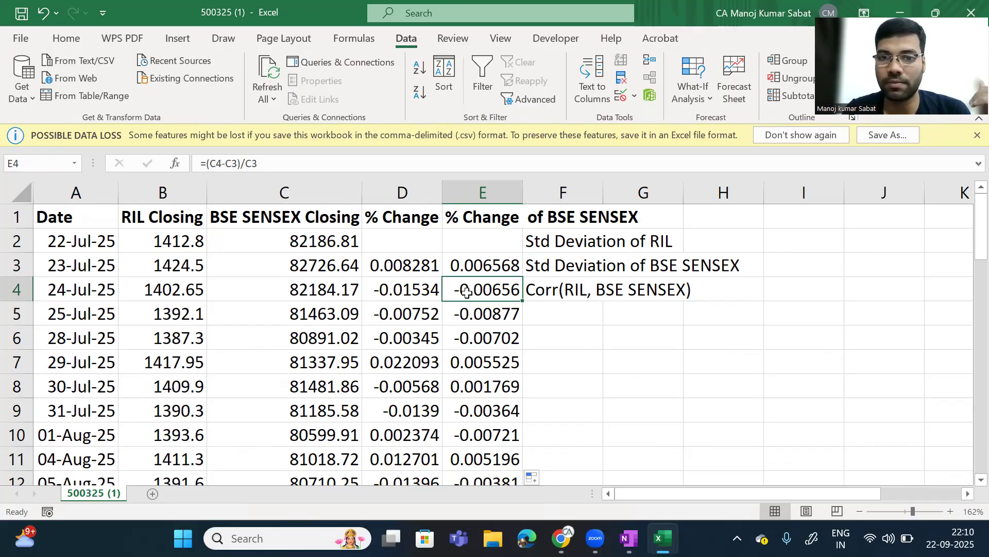
click(557, 189)
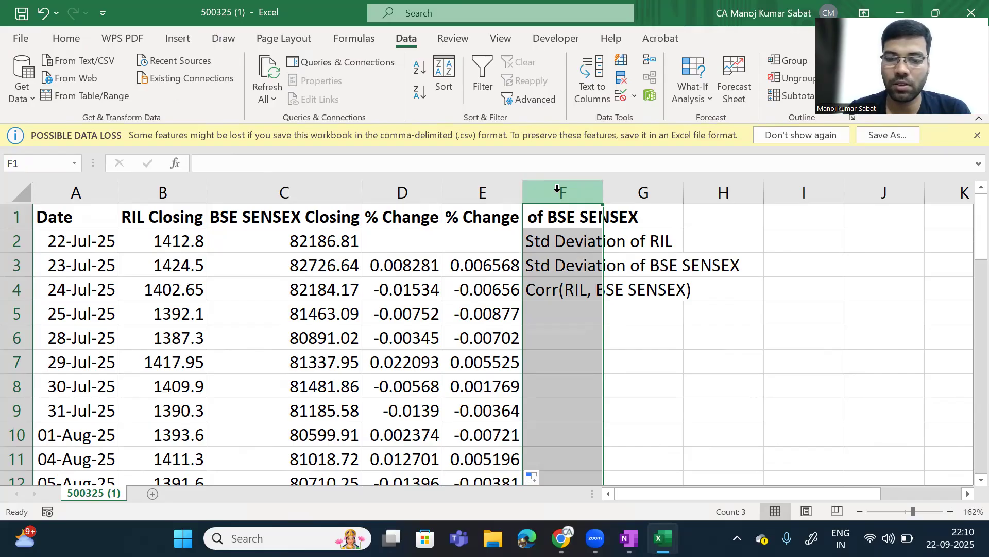
right_click(559, 194)
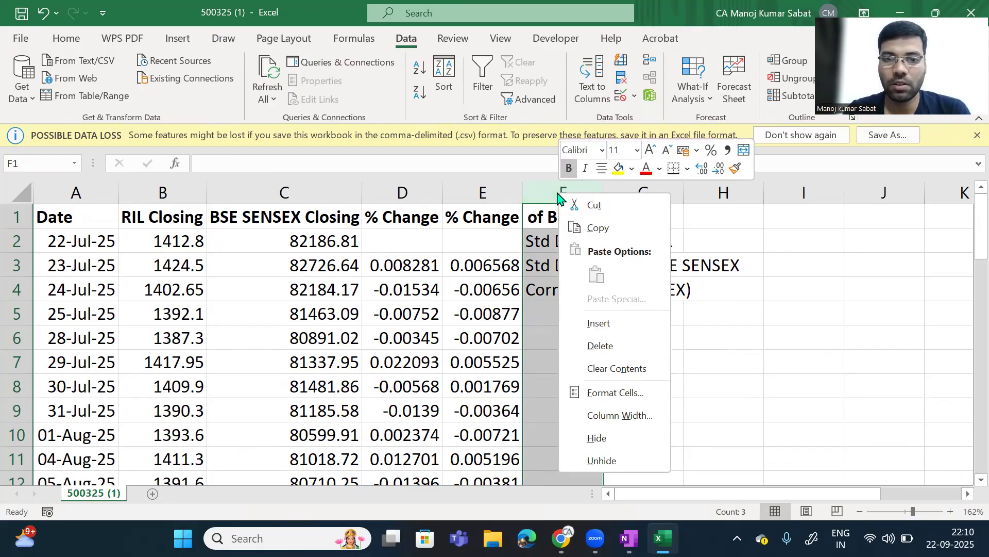
key(Escape)
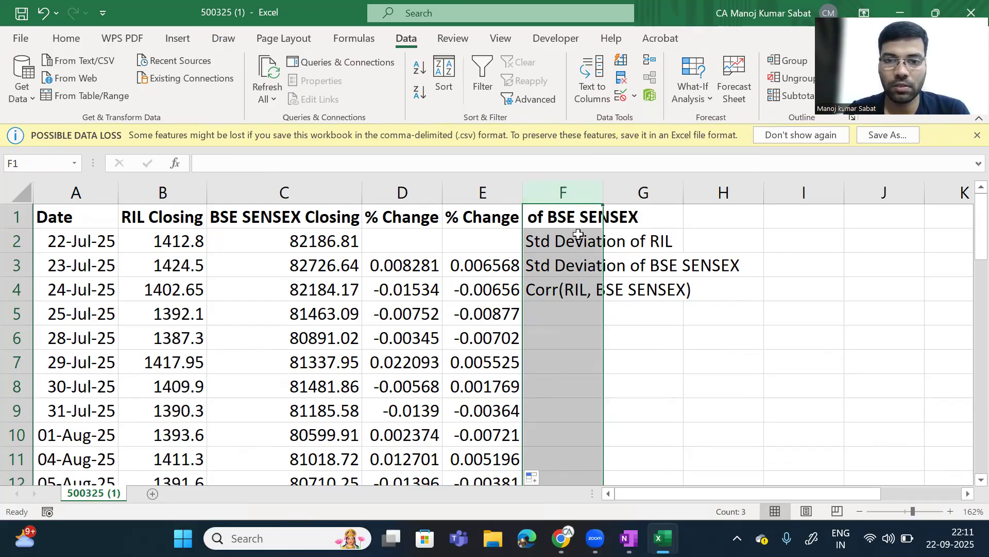
Move the two standard deviation labels and the correlation label from F2:F4 to G2:G4.
drag(578, 234, 668, 290)
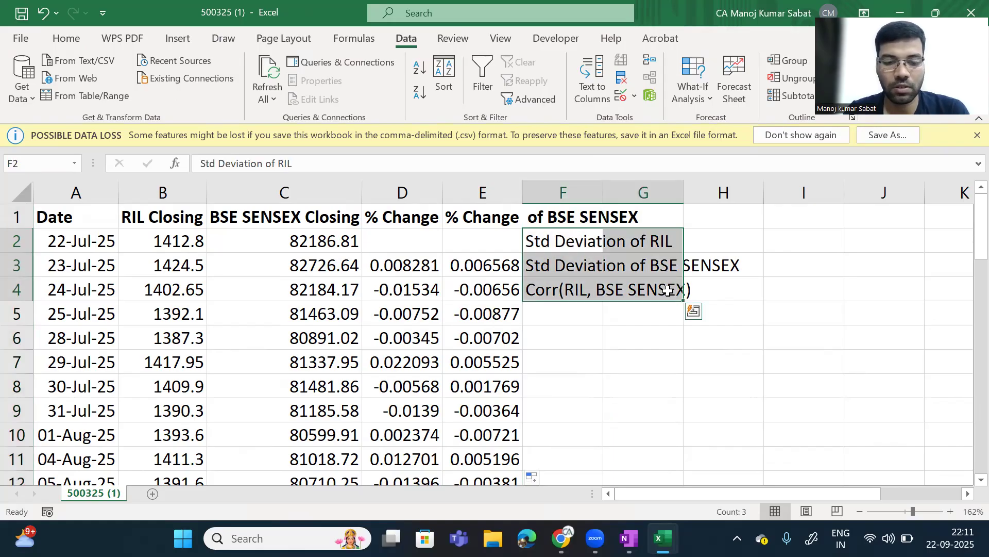
key(ctrl+c)
click(736, 246)
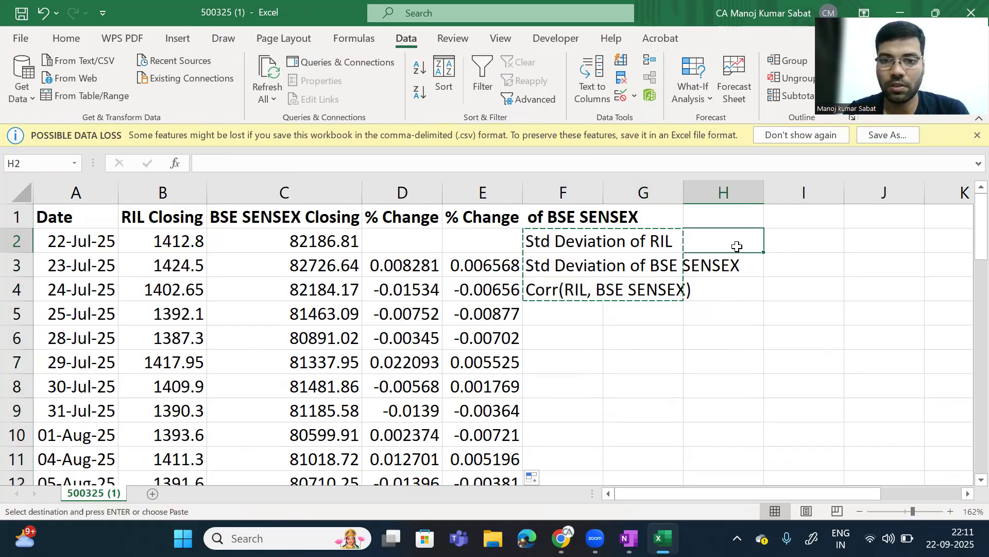
click(656, 240)
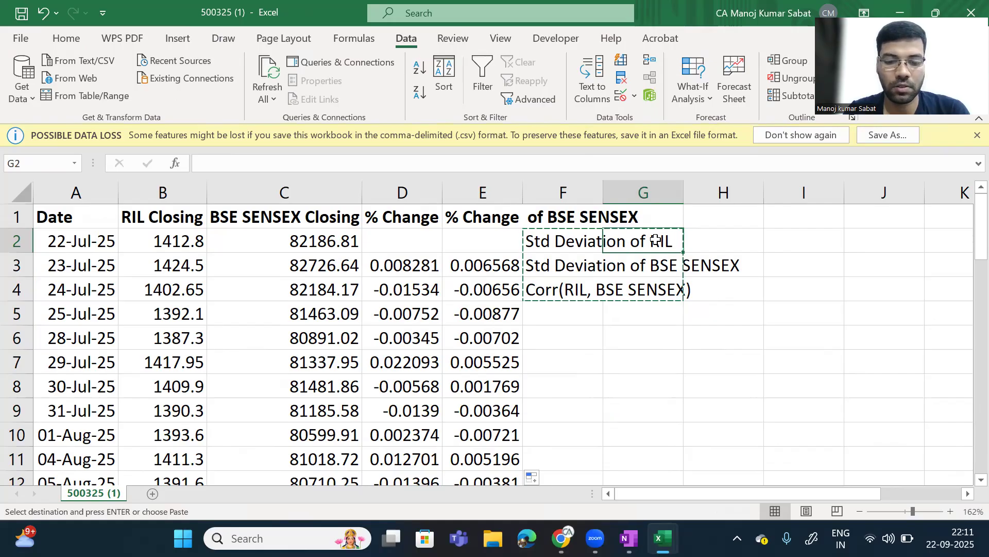
key(ctrl+v)
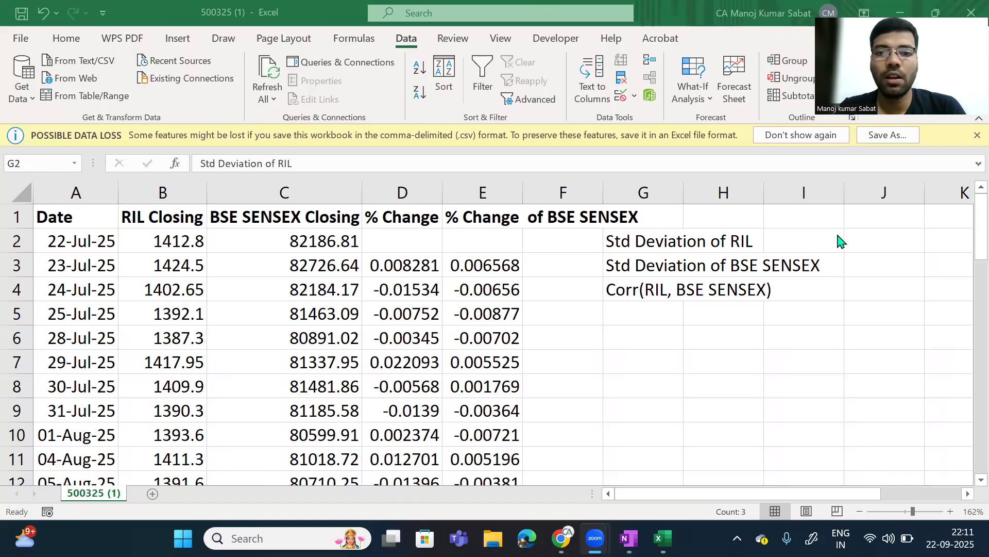
Widen column D so that its % Change of RIL header fits completely.
click(504, 215)
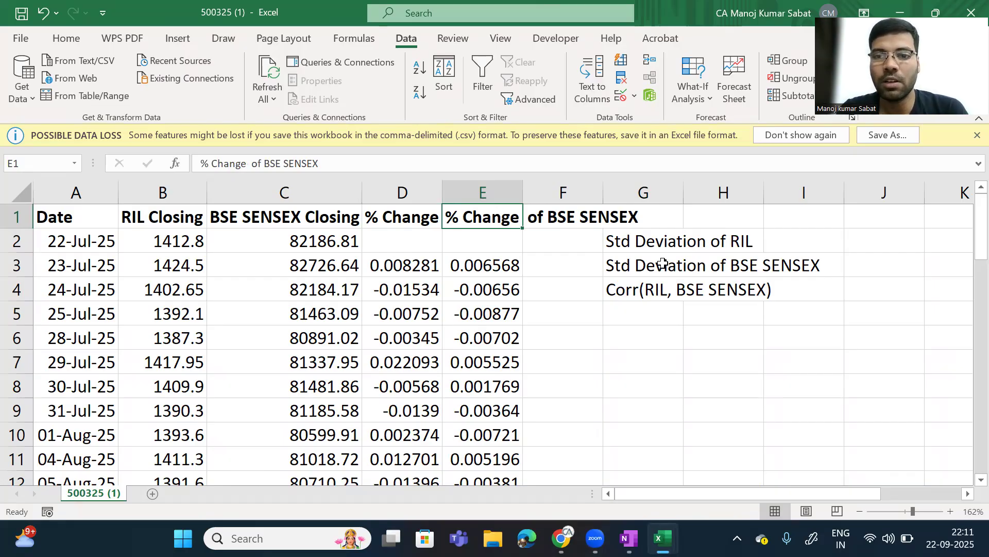
click(407, 218)
drag(446, 191, 526, 189)
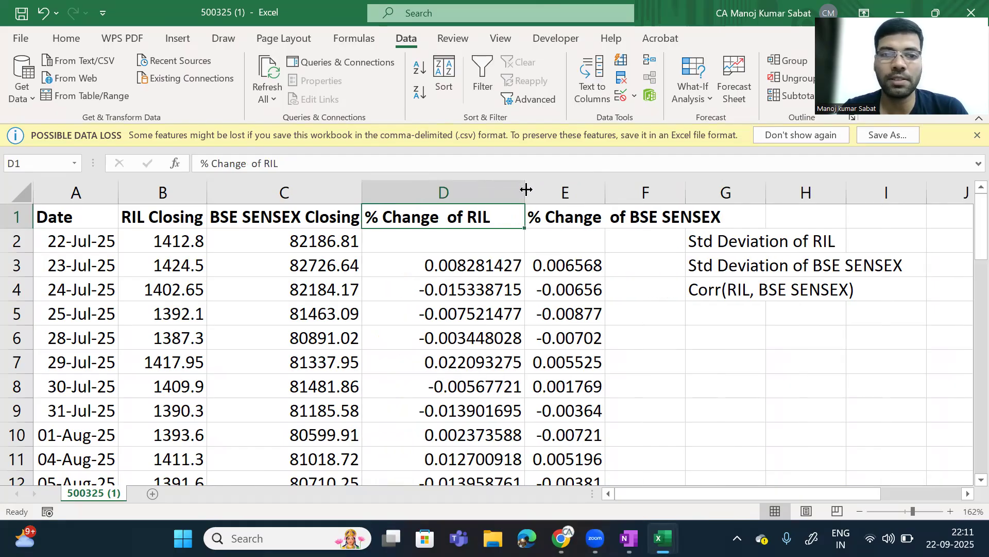
Wrap the header text in row 1, centre it horizontally and vertically, and widen column E.
click(17, 217)
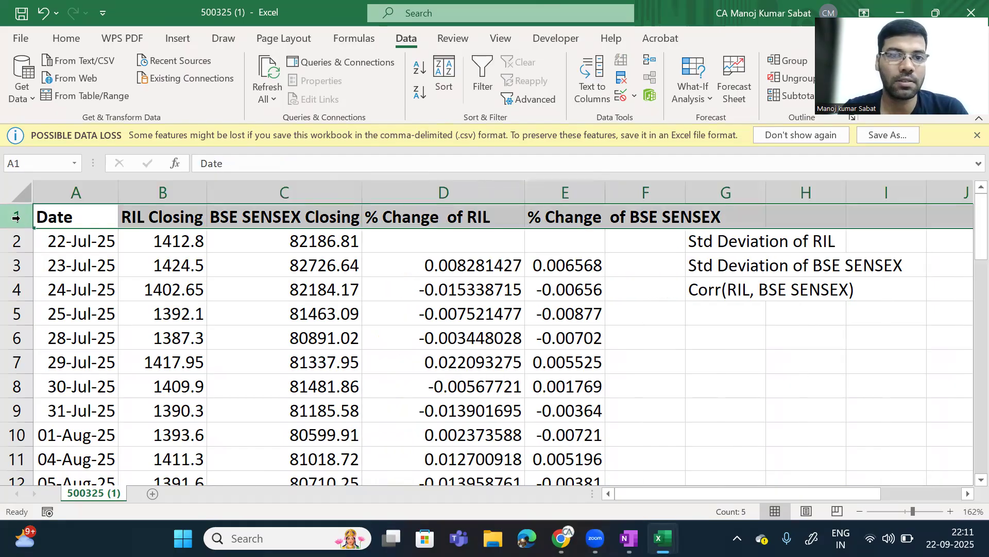
click(66, 40)
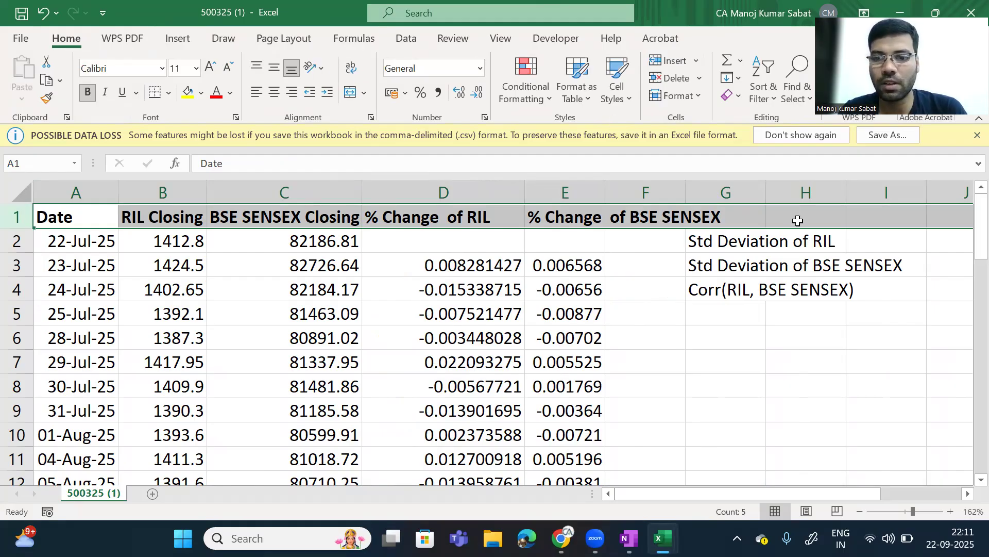
click(753, 365)
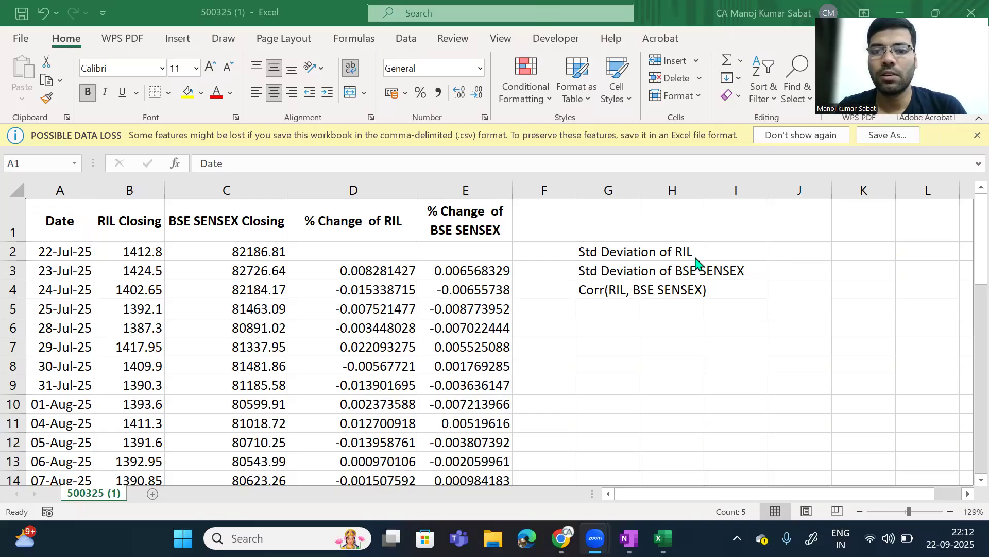
Calculate the standard deviation of RIL in J2 with STDEV.P over the percentage changes in D3:D44.
click(782, 250)
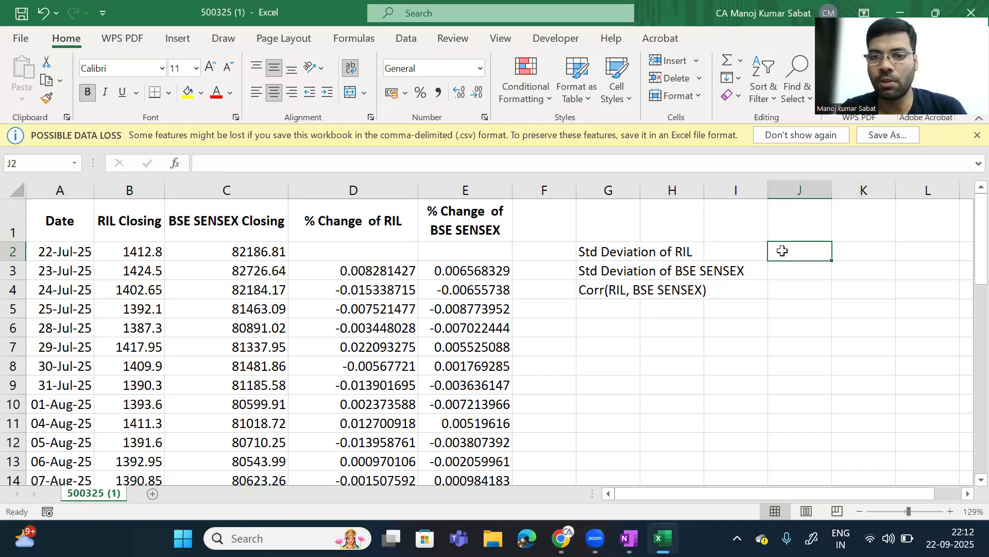
text(=std)
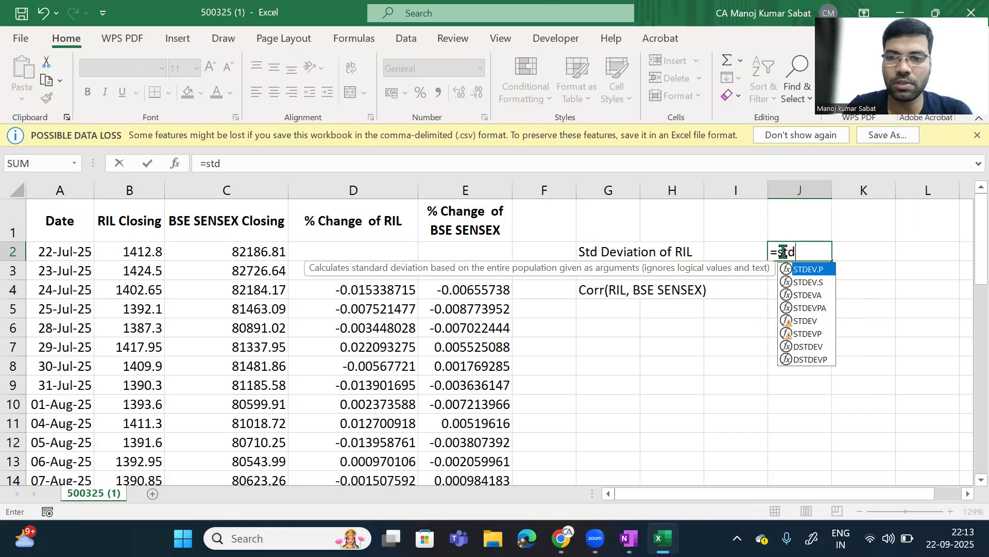
key(Tab)
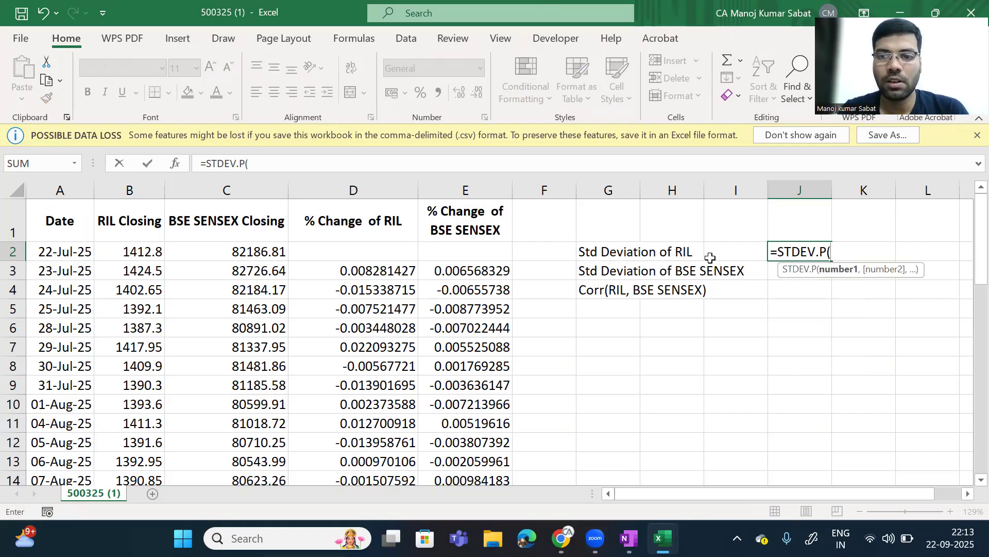
click(371, 273)
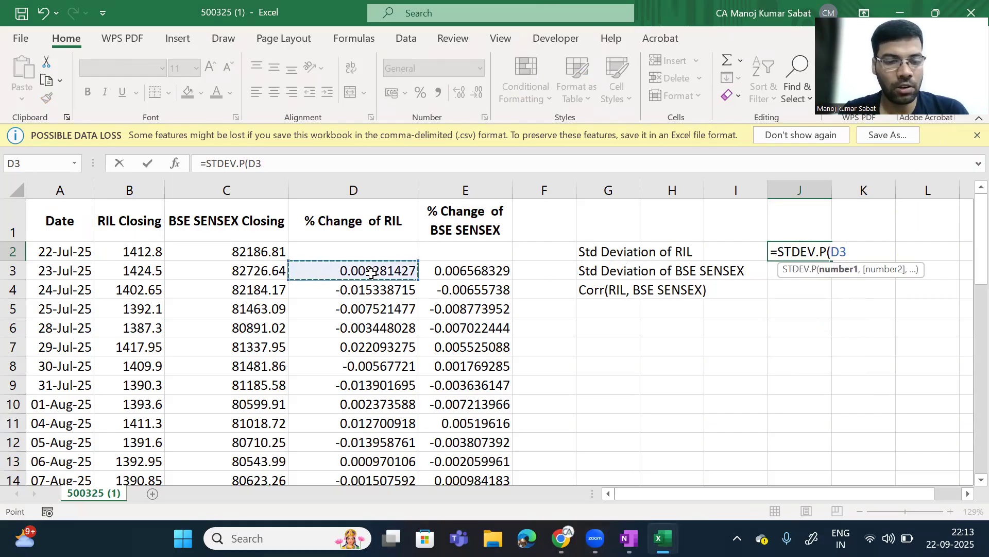
key(ctrl+shift+Down)
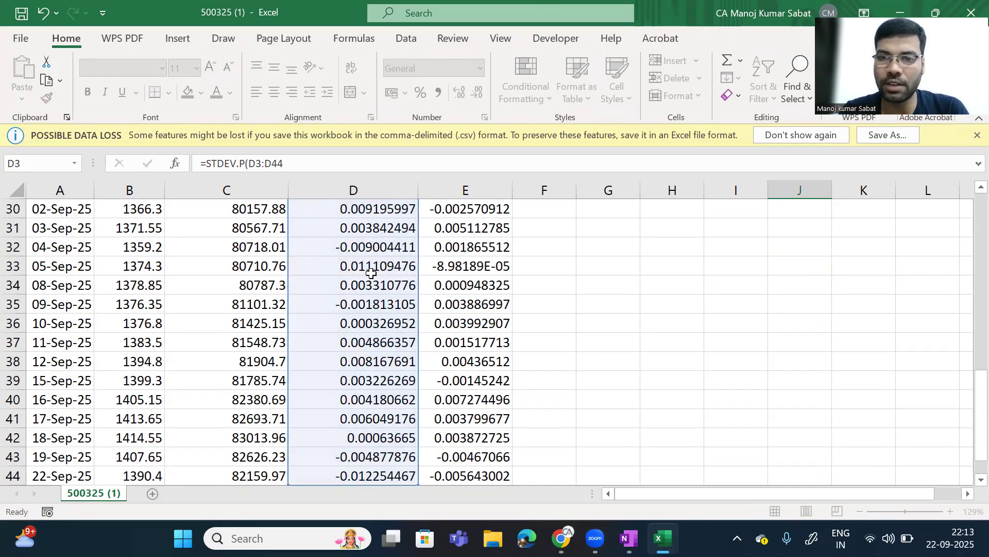
key(Return)
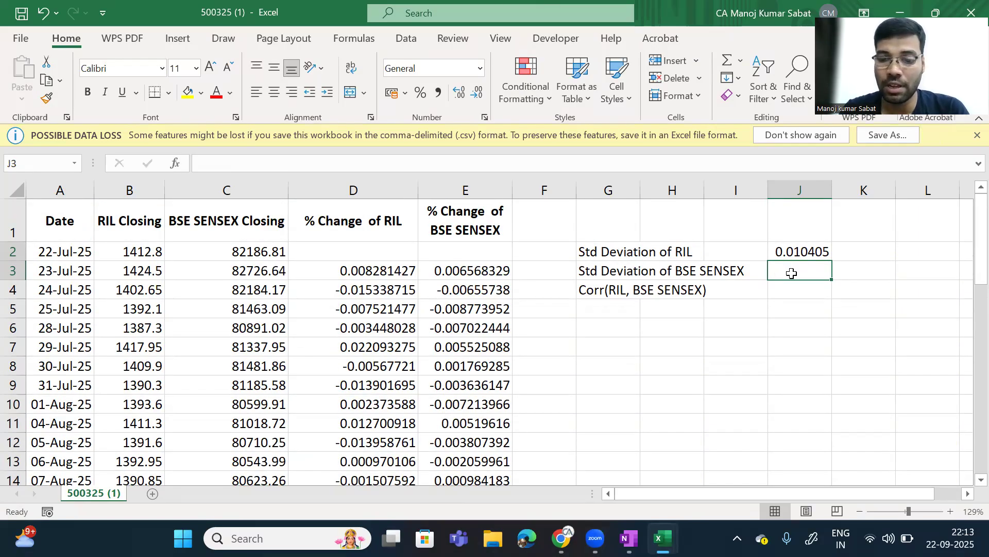
Calculate the standard deviation of BSE SENSEX in J3 with STDEV.P over the percentage changes in E3:E44.
text(=)
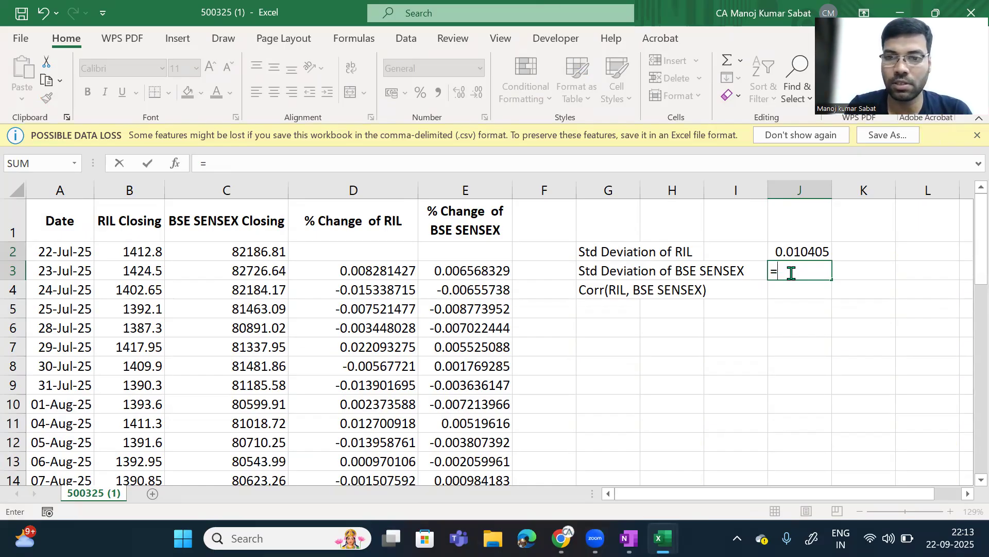
text(std)
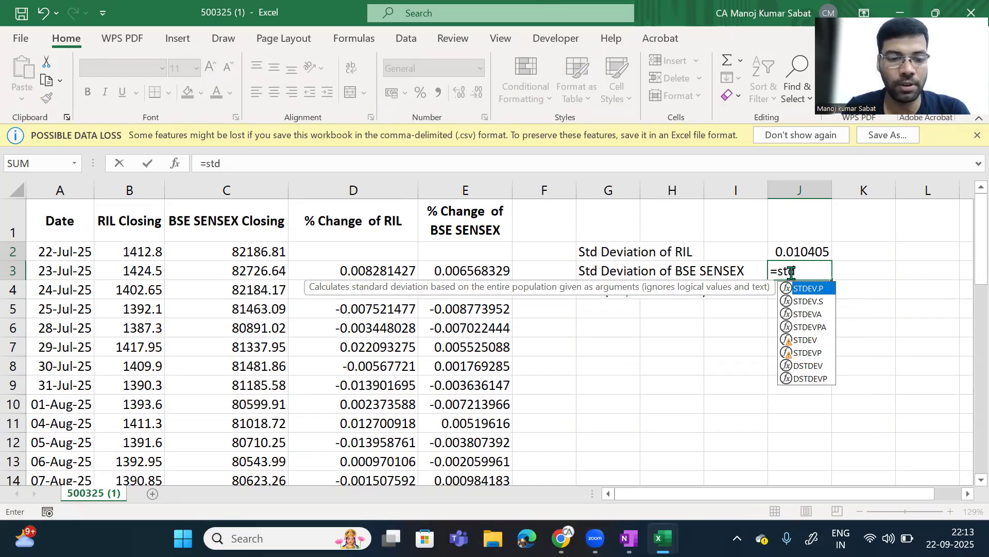
key(Tab)
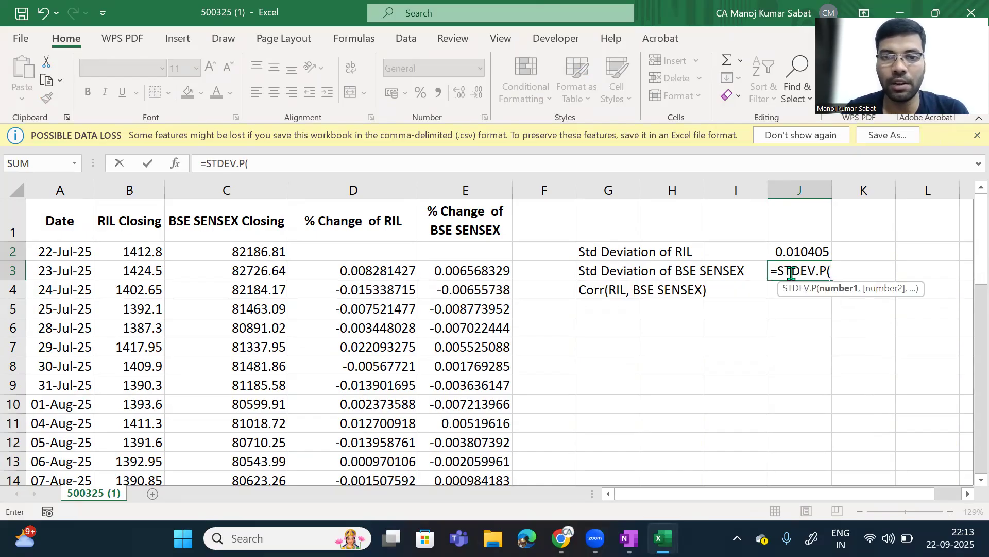
click(442, 271)
key(ctrl+shift+Down)
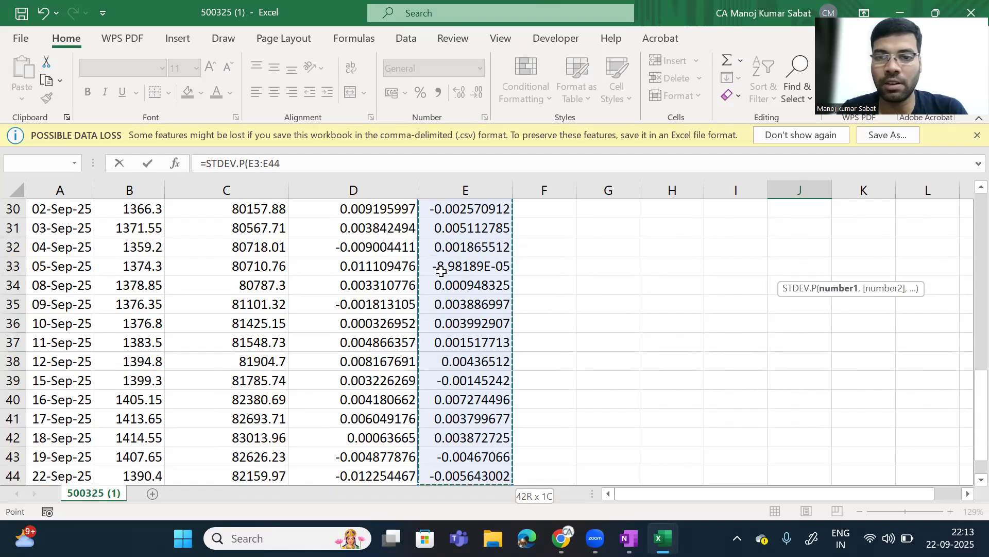
key(Return)
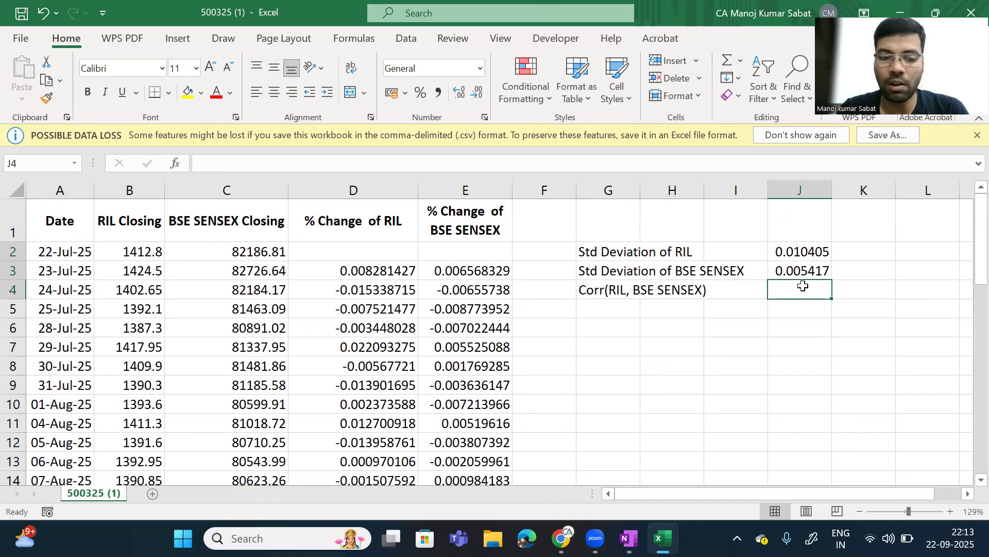
Calculate the correlation between RIL and BSE SENSEX in J4 with CORREL over the percentage changes in D3:D44 and E3:E44.
text(=)
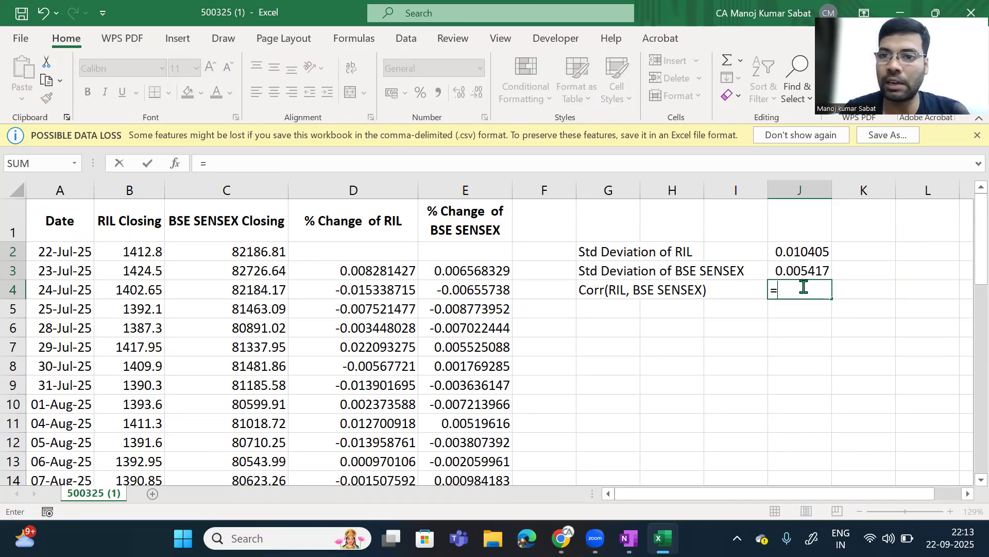
text(corr)
key(Tab)
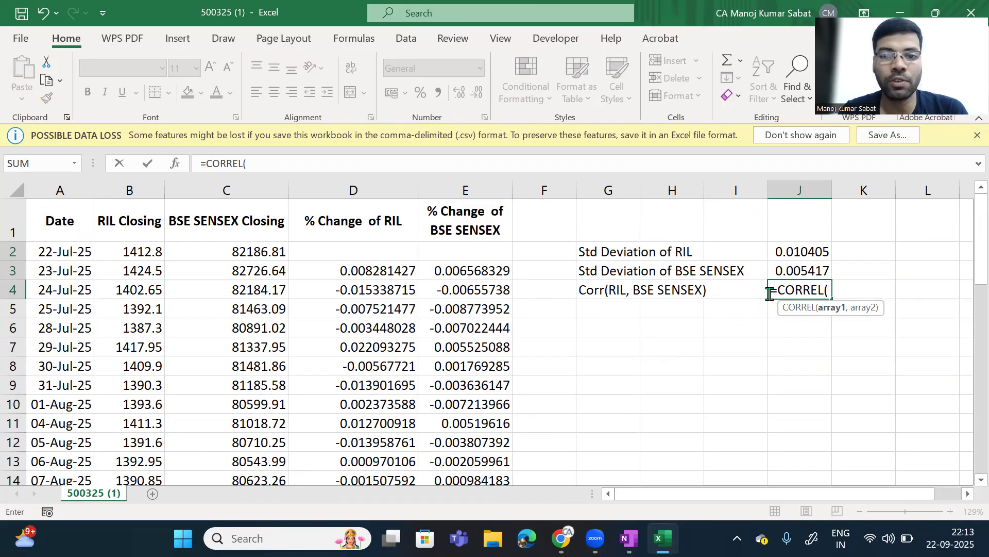
click(480, 270)
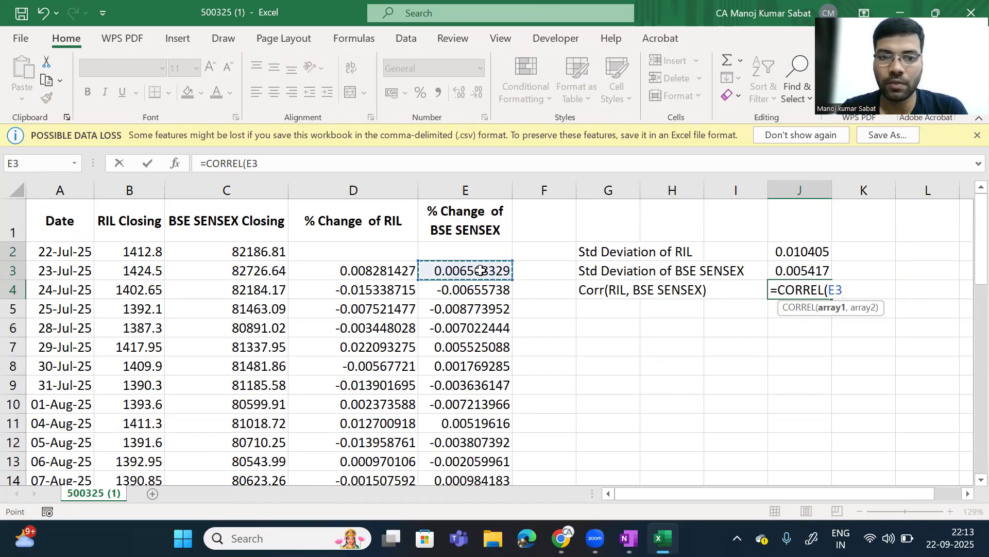
click(401, 272)
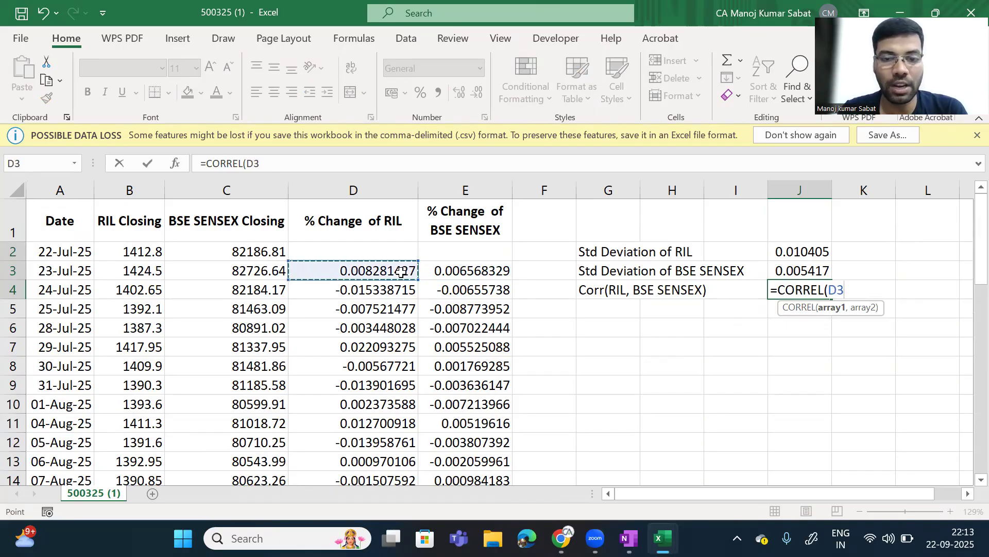
key(ctrl+shift+Down)
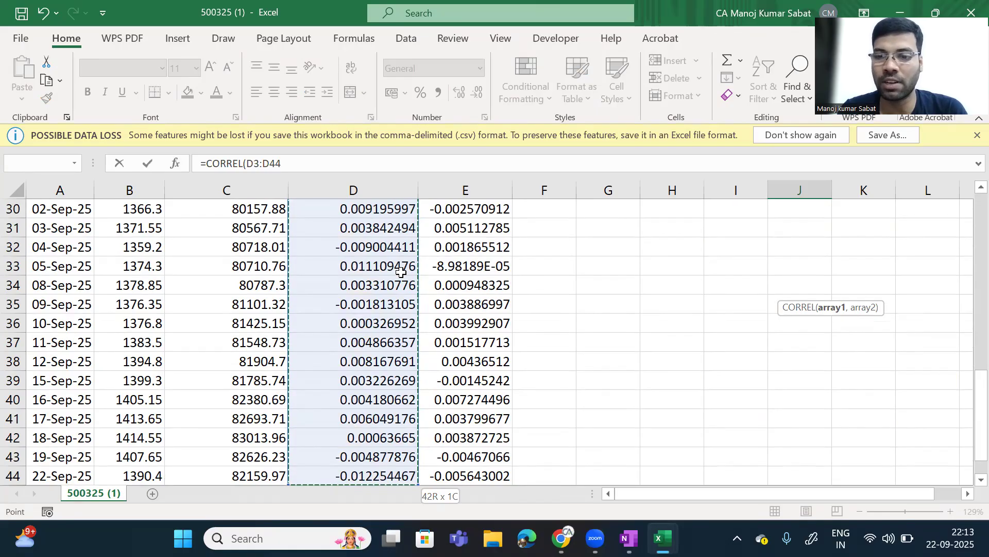
text(,)
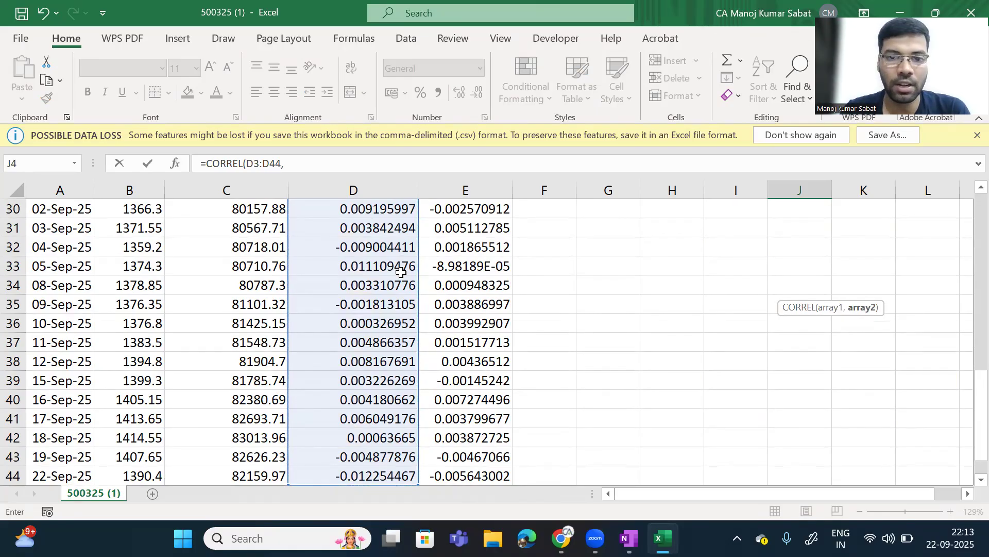
scroll(401, 272, up, 1)
scroll(401, 272, up, 8)
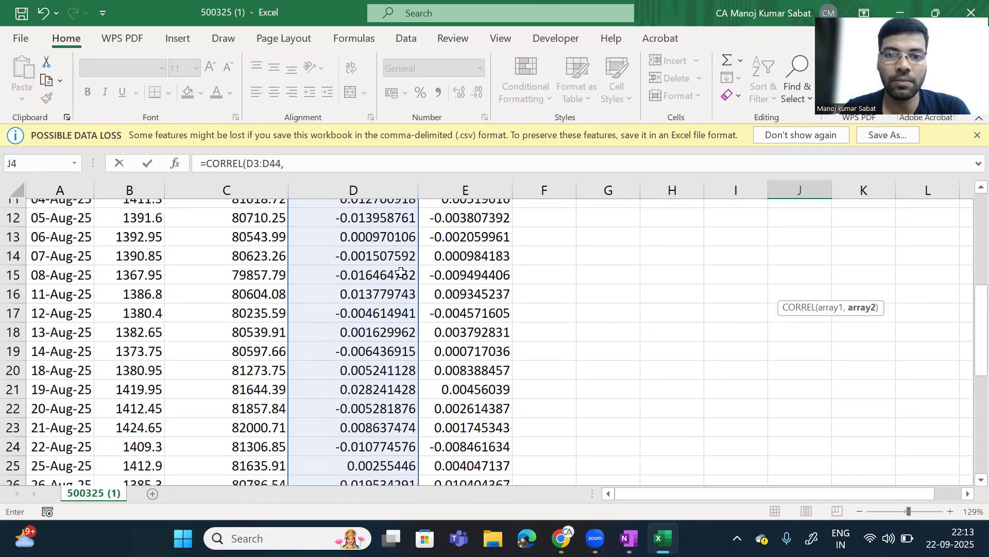
scroll(401, 272, up, 2)
click(457, 272)
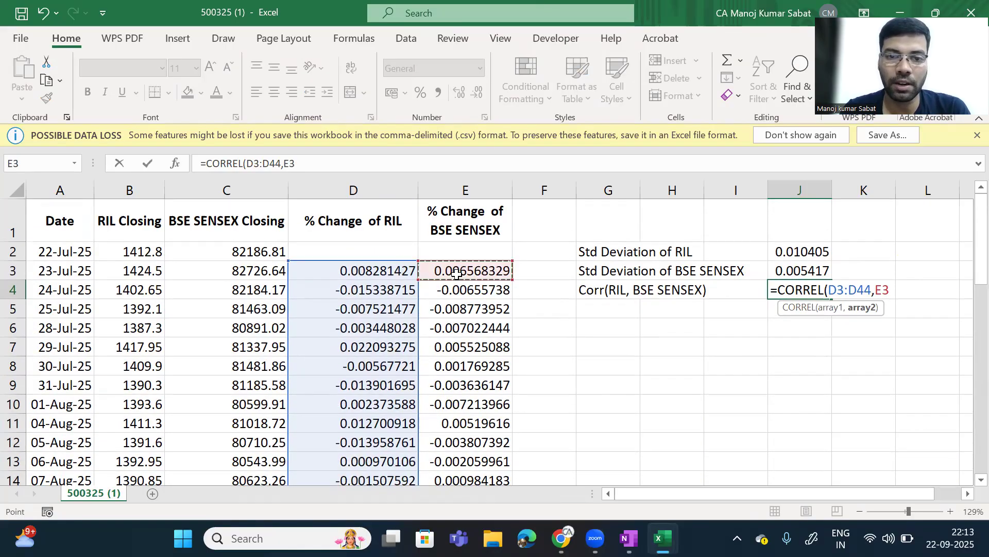
key(ctrl+shift+Down)
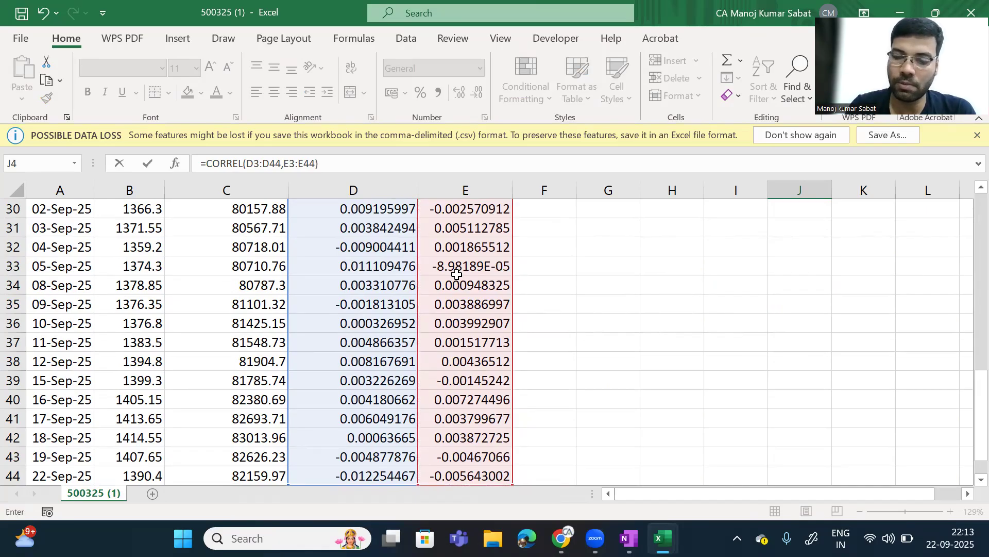
key(Return)
scroll(614, 302, up, 4)
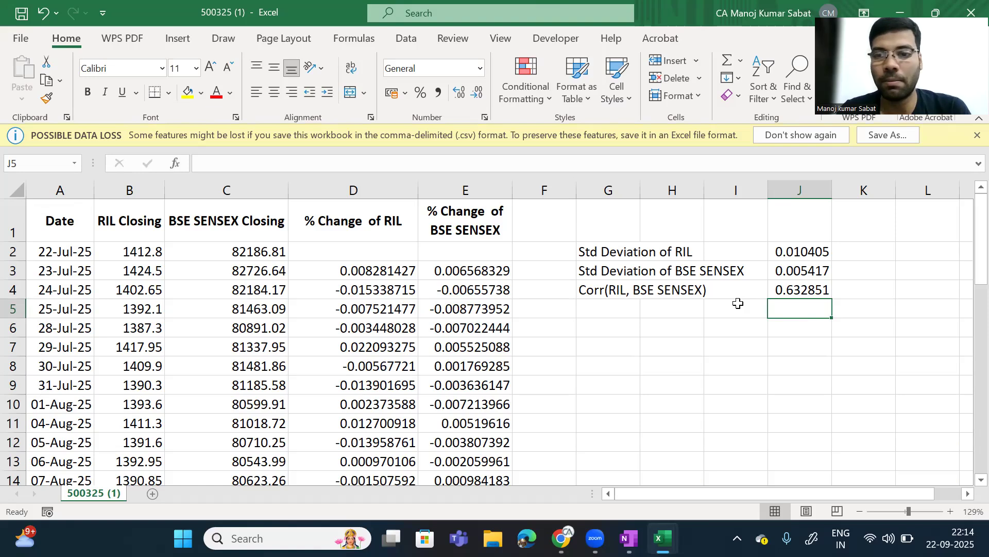
Enter the label Beta in G6, below the standard deviation and correlation labels.
click(588, 329)
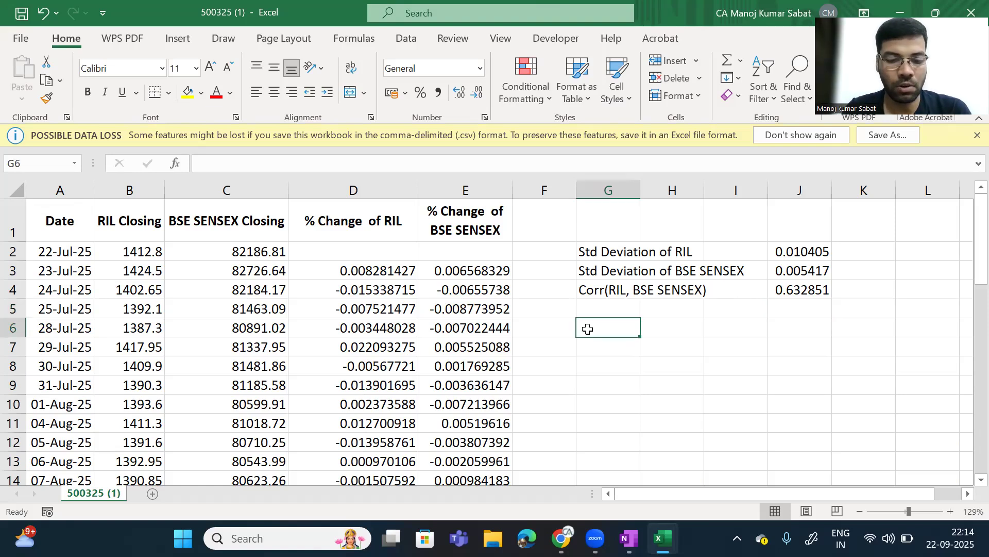
text(Beta)
key(Tab)
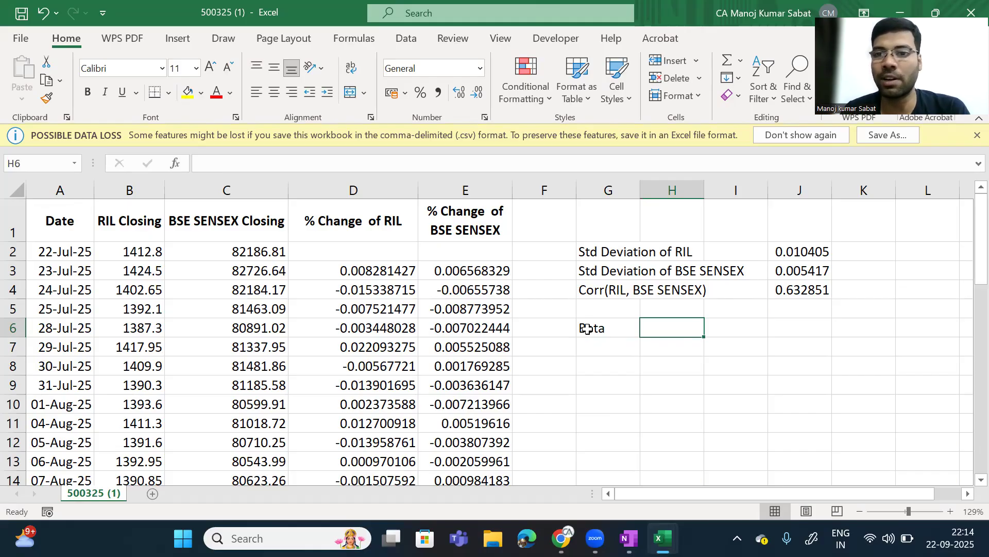
Calculate beta in J6 with the formula =(J2/J3)*J4, dividing the RIL deviation by the SENSEX deviation and multiplying by the correlation.
click(780, 329)
text(=)
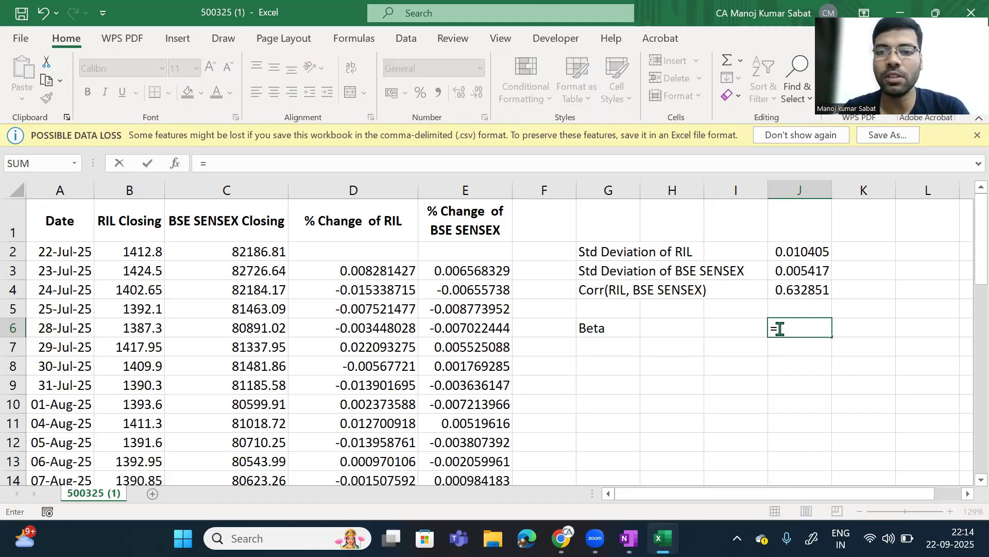
click(791, 252)
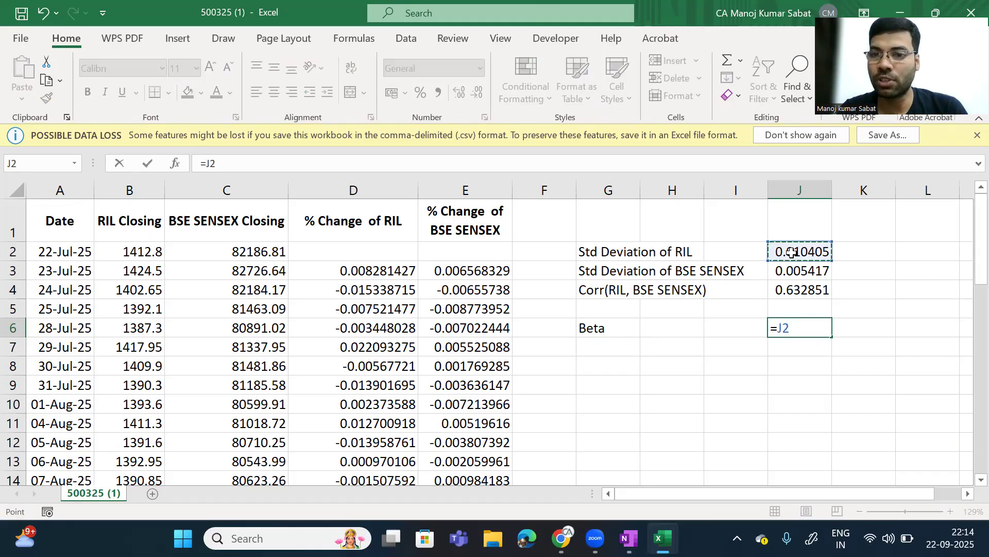
text(/)
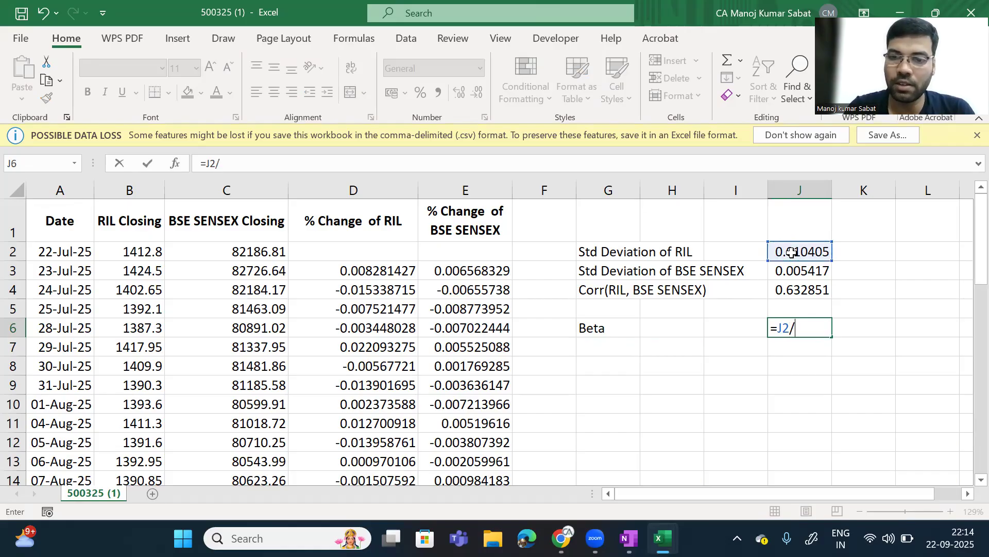
click(796, 271)
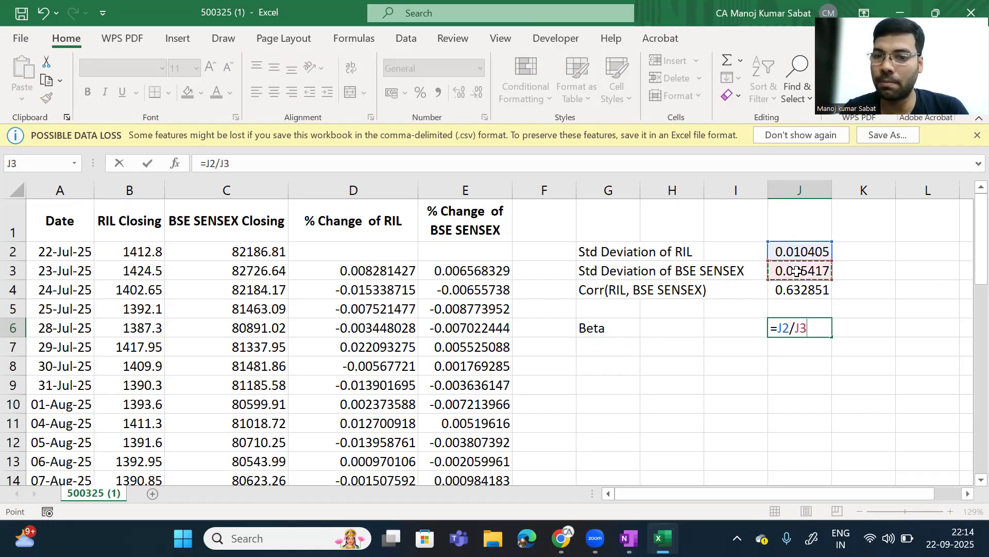
text())
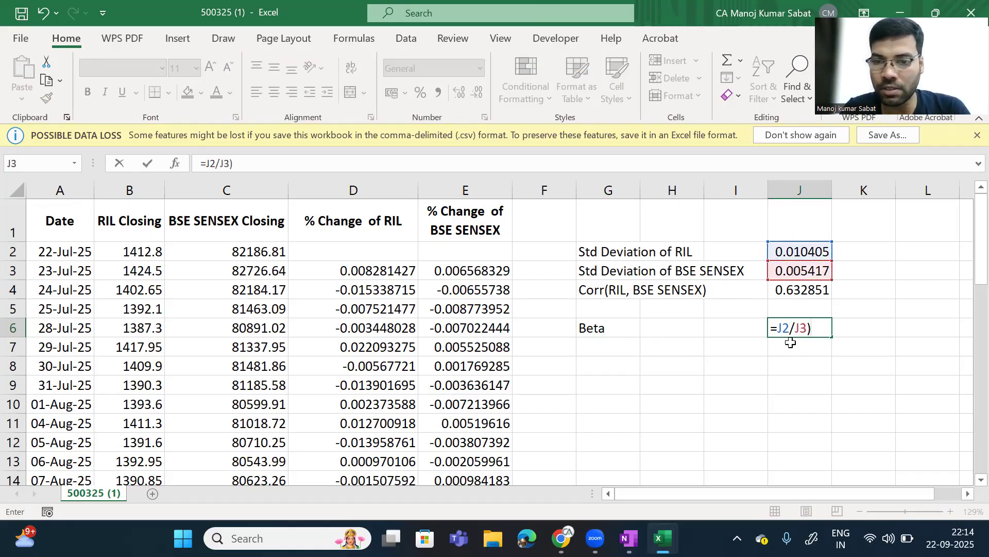
click(782, 329)
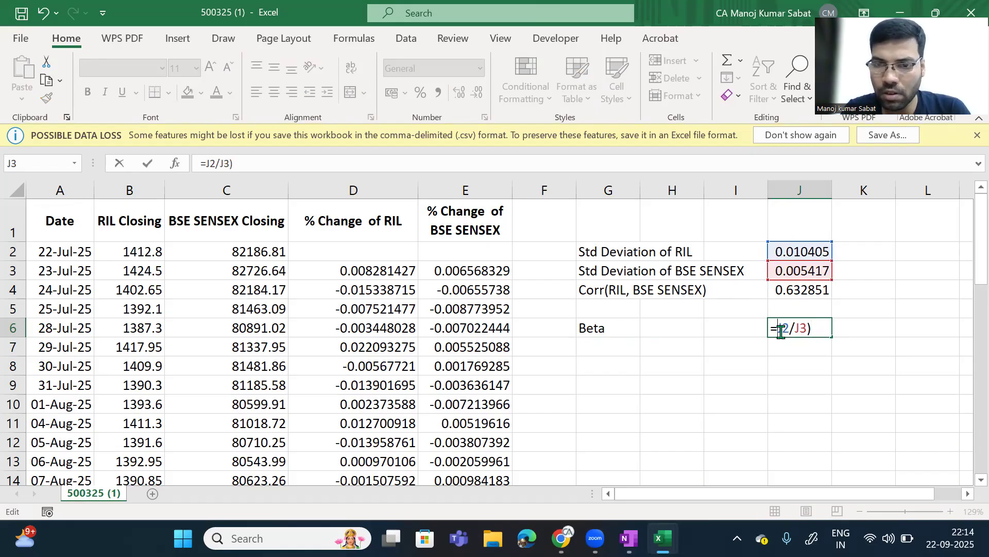
text(()
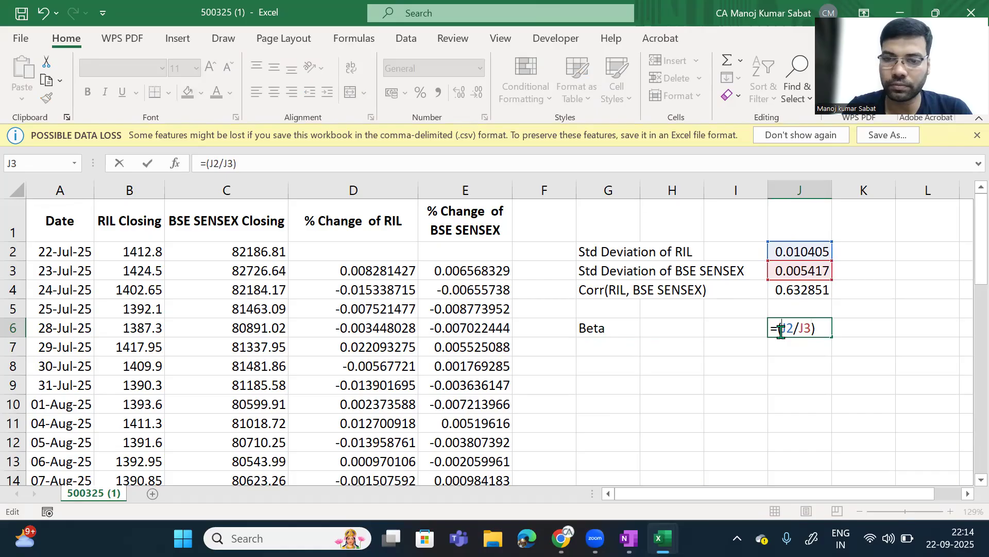
click(823, 331)
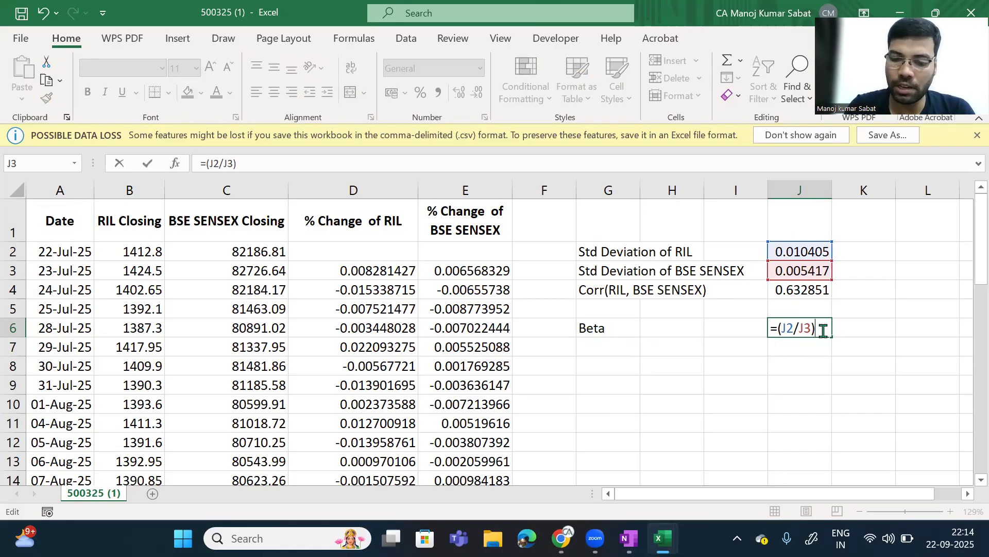
text(*)
click(798, 290)
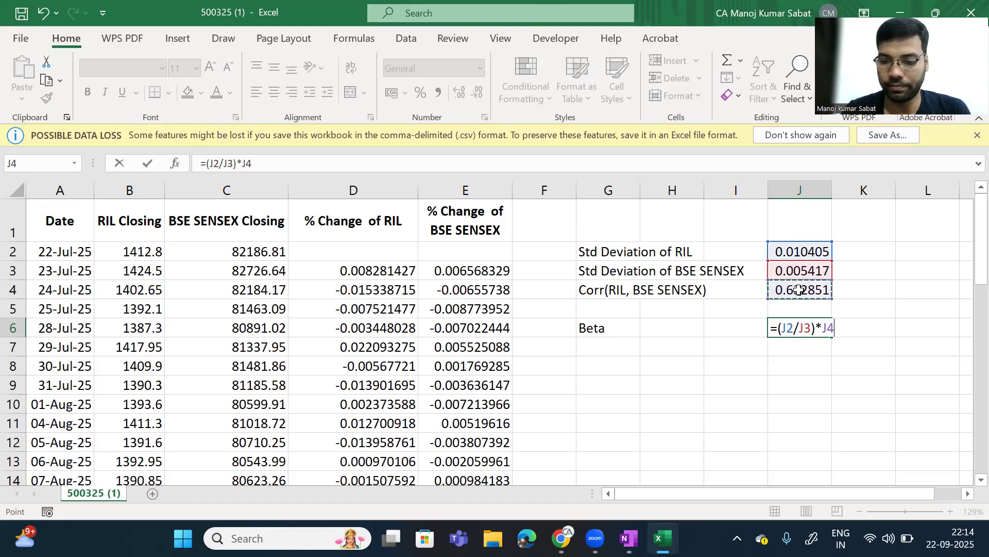
key(Return)
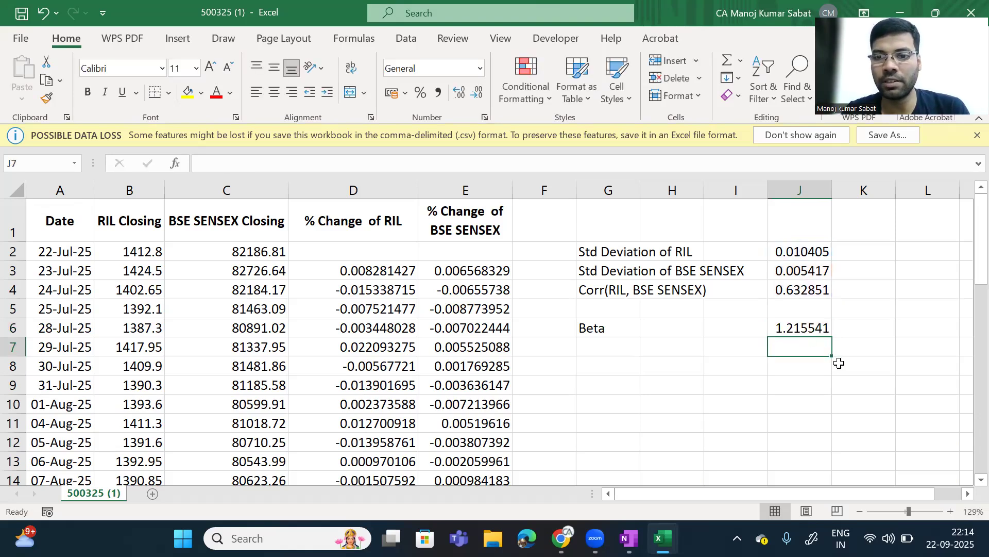
click(805, 329)
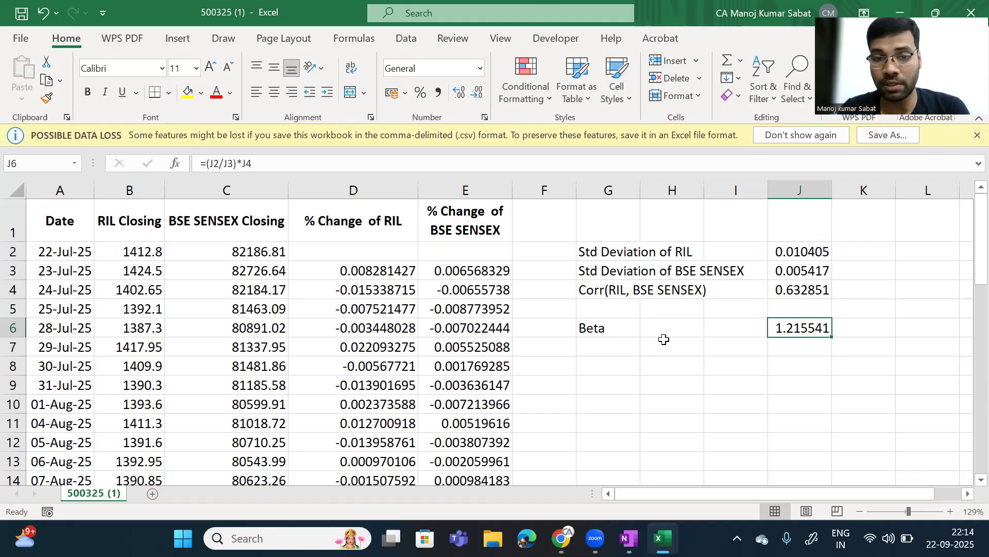
click(605, 331)
click(815, 328)
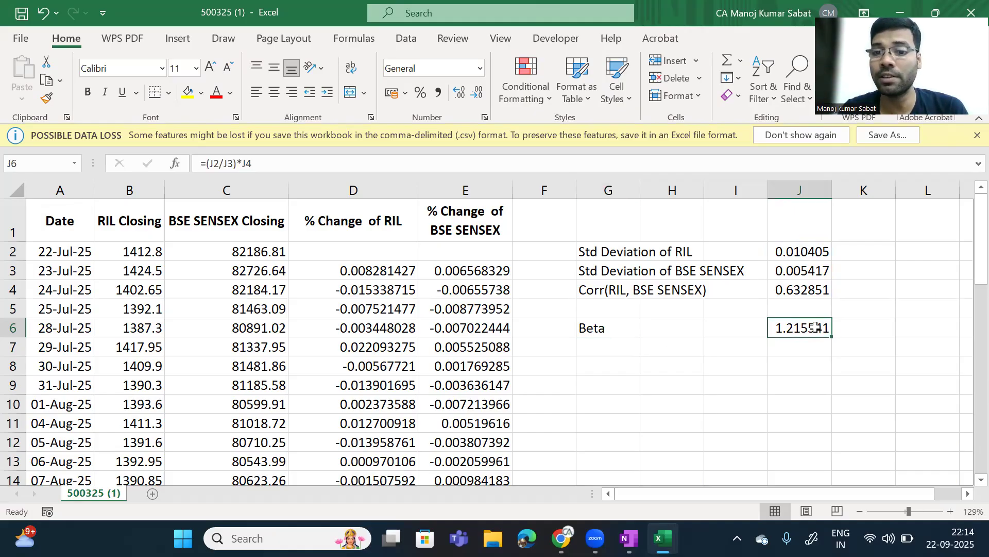